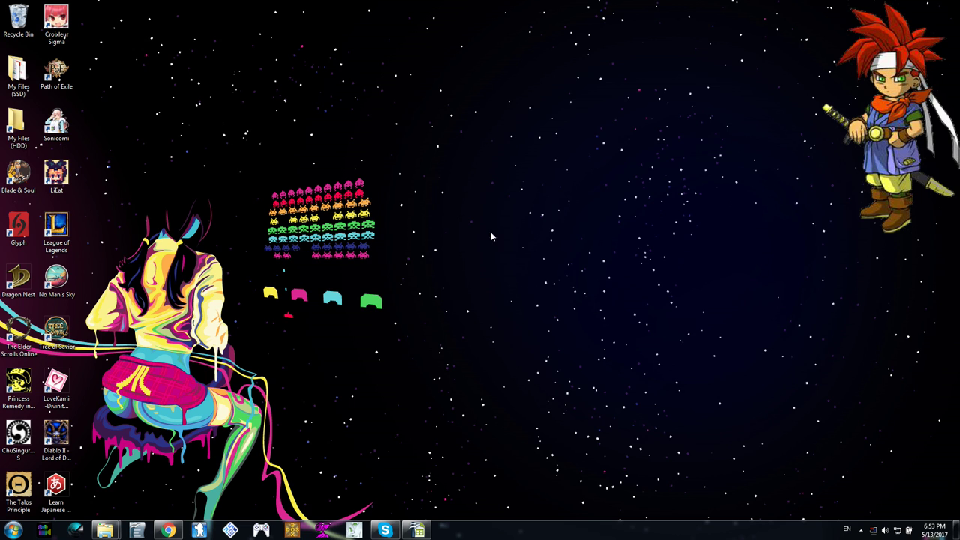
# - Bring the Snes to CIA folder window forward, then switch to Chrome
pyautogui.moveTo(107, 532)
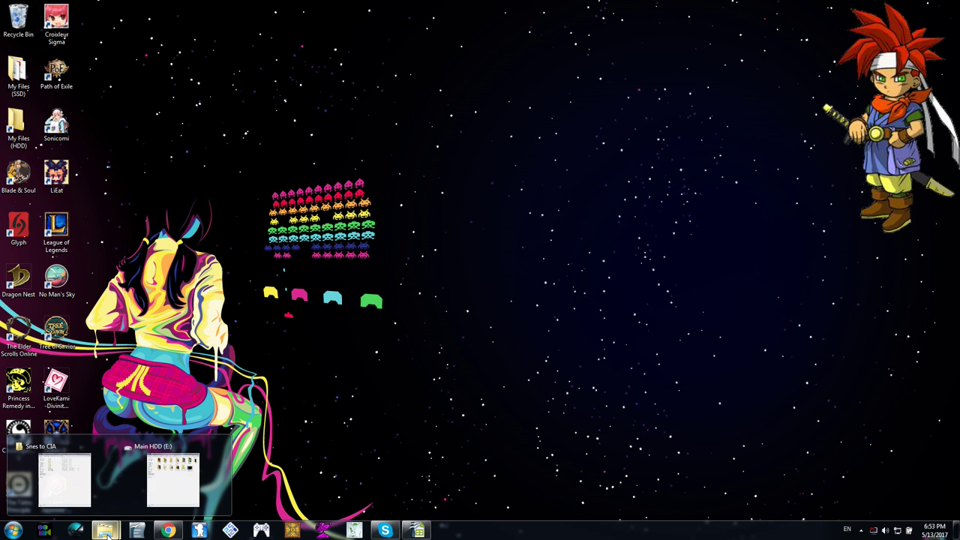
pyautogui.click(67, 480)
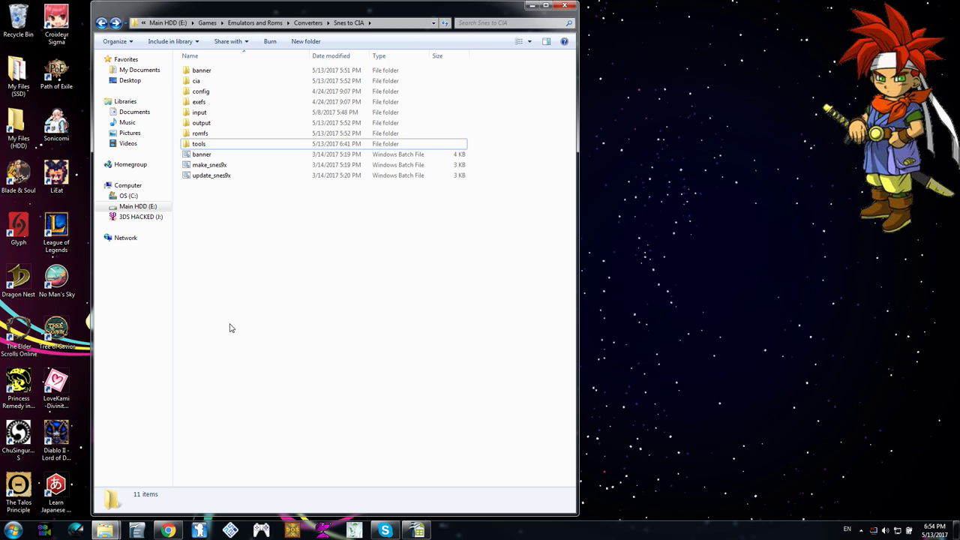
pyautogui.click(168, 530)
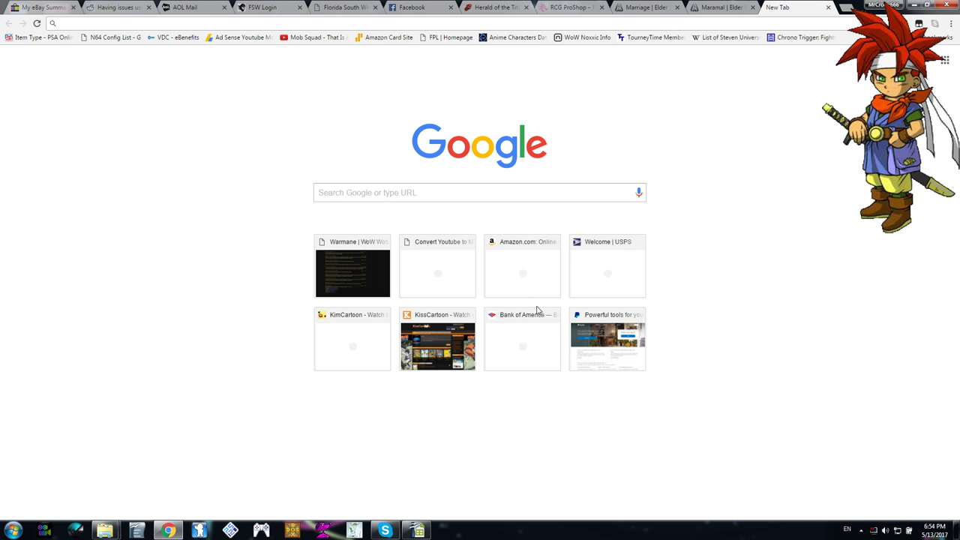
# - Search Google for 'Chrono Trigger SNES rom', then close that tab and minimize Chrome
pyautogui.write('Chrono Trigger')
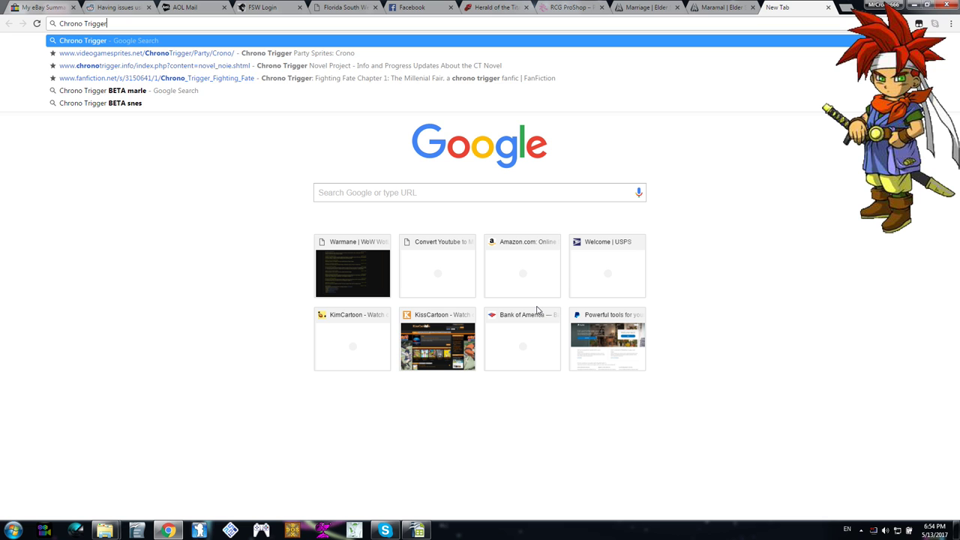
pyautogui.write(' SNES rom')
pyautogui.press('Return')
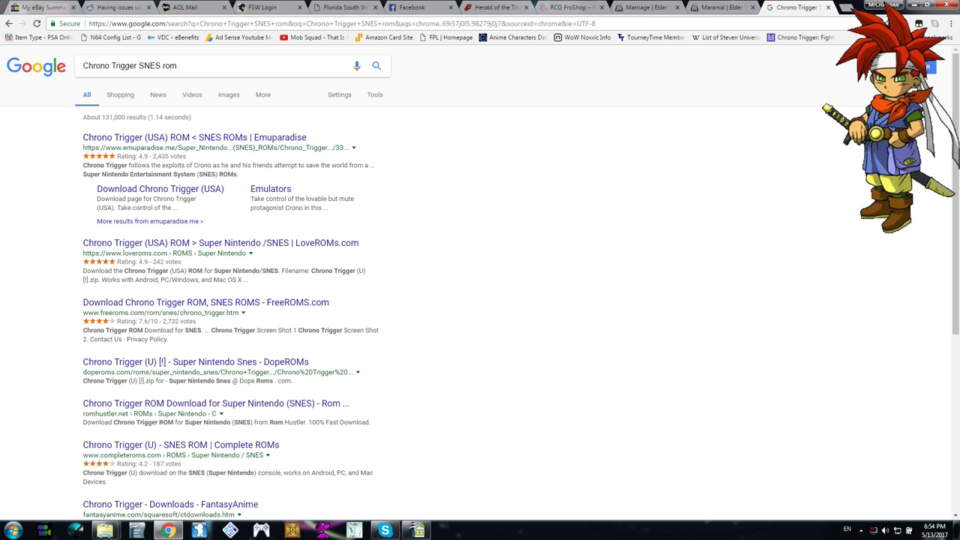
pyautogui.click(828, 8)
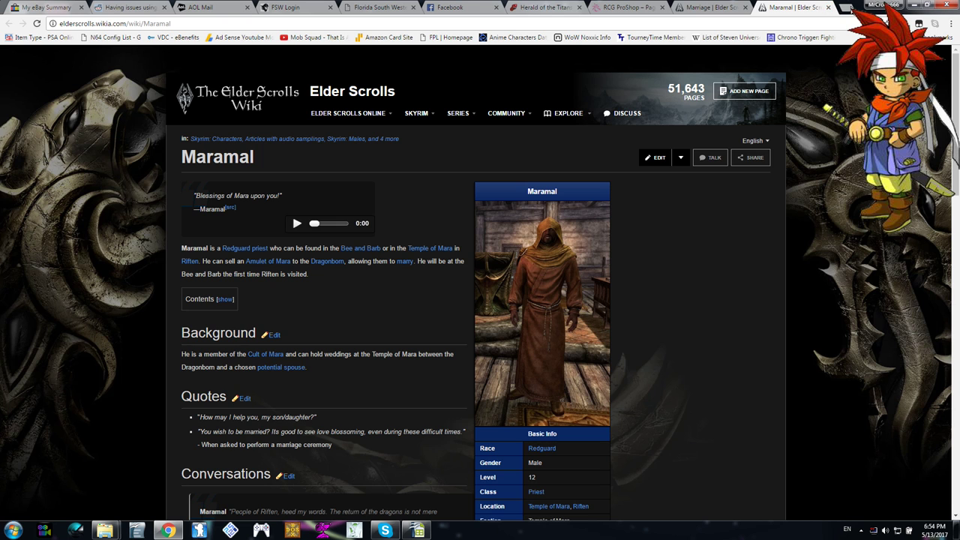
pyautogui.click(914, 5)
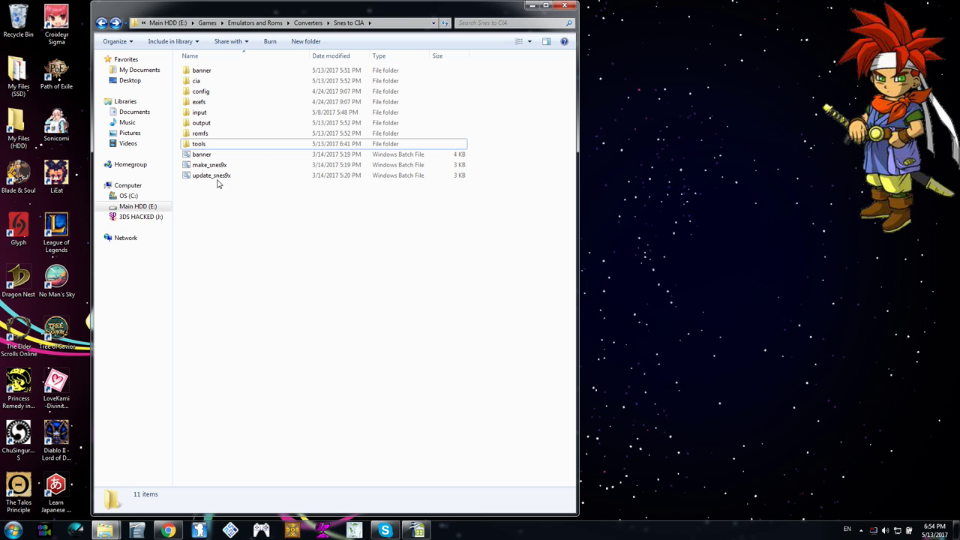
# - Open the input folder and create a new folder named 'Mario Paint'
pyautogui.doubleClick(199, 114)
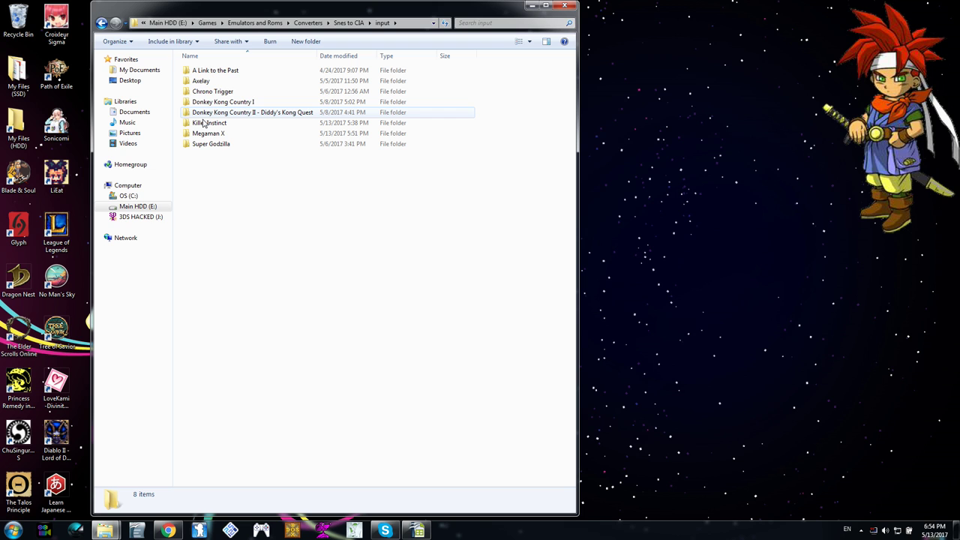
pyautogui.rightClick(231, 199)
pyautogui.moveTo(286, 329)
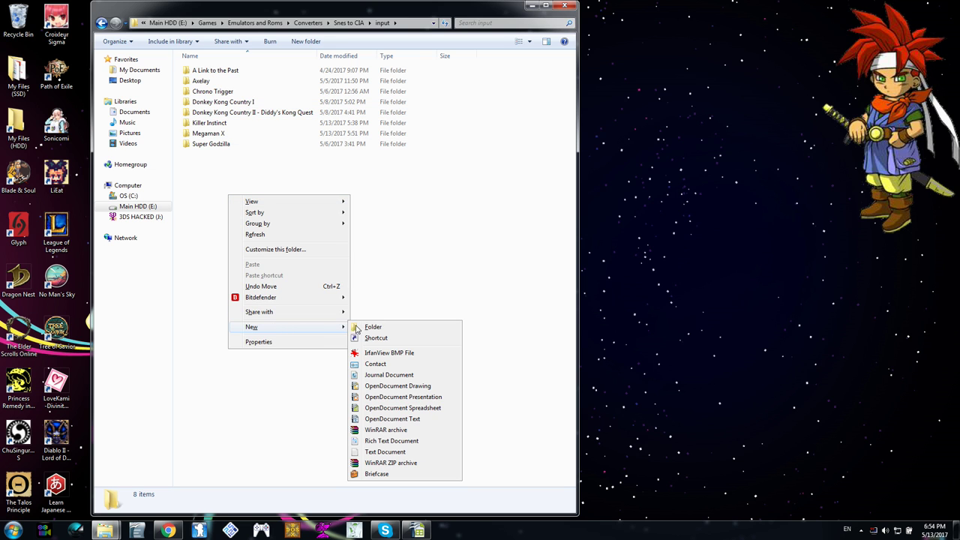
pyautogui.click(381, 328)
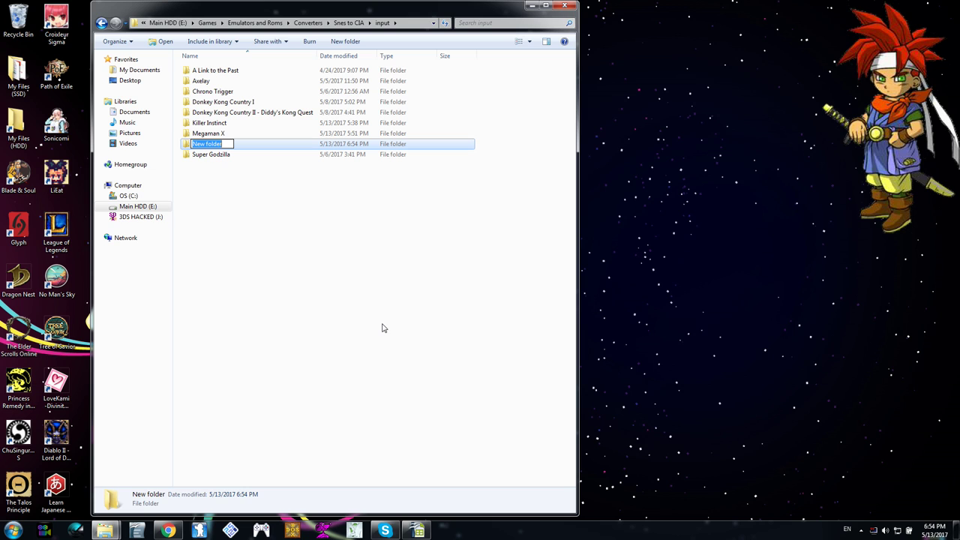
pyautogui.write('Mario Paint')
pyautogui.press('Return')
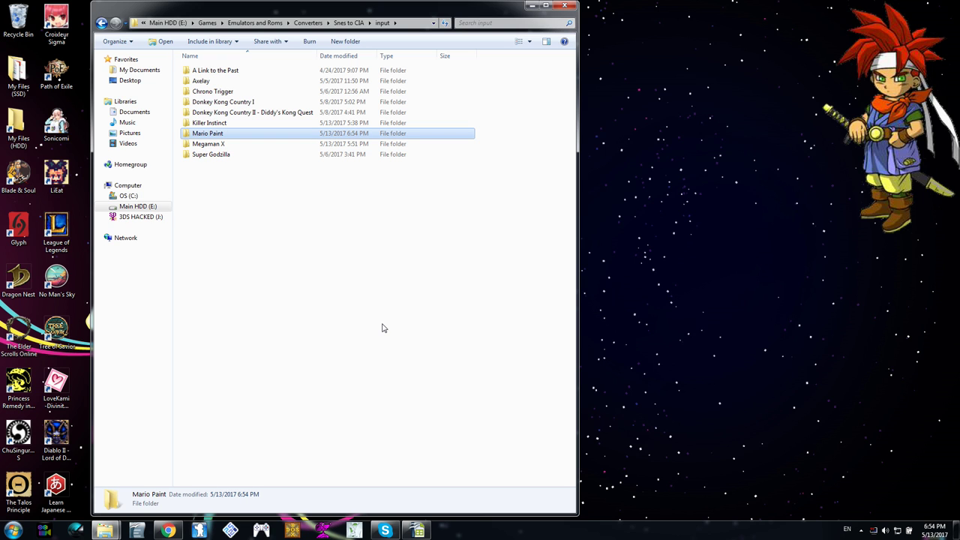
# - Create a 'Radical Dreamers' folder, then open the Megaman X folder
pyautogui.rightClick(382, 326)
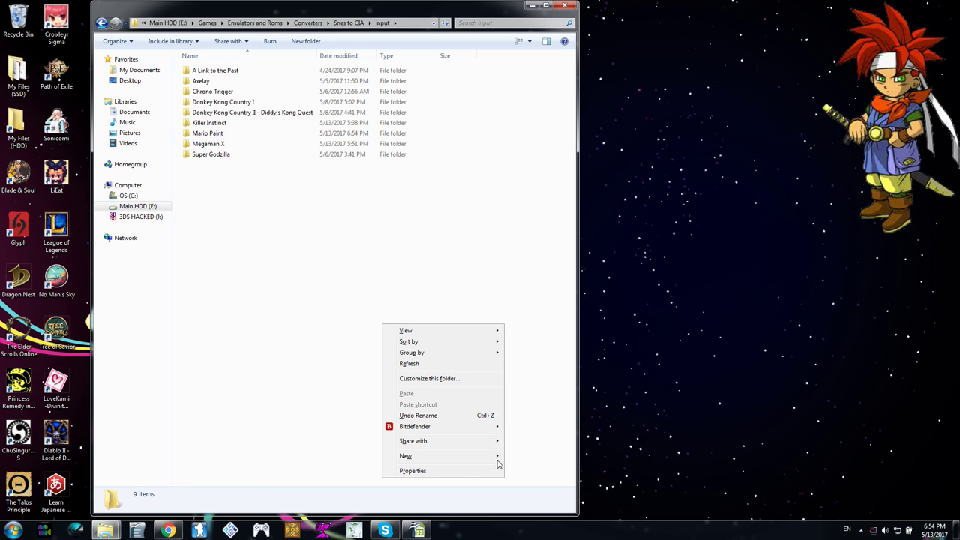
pyautogui.moveTo(480, 456)
pyautogui.click(528, 309)
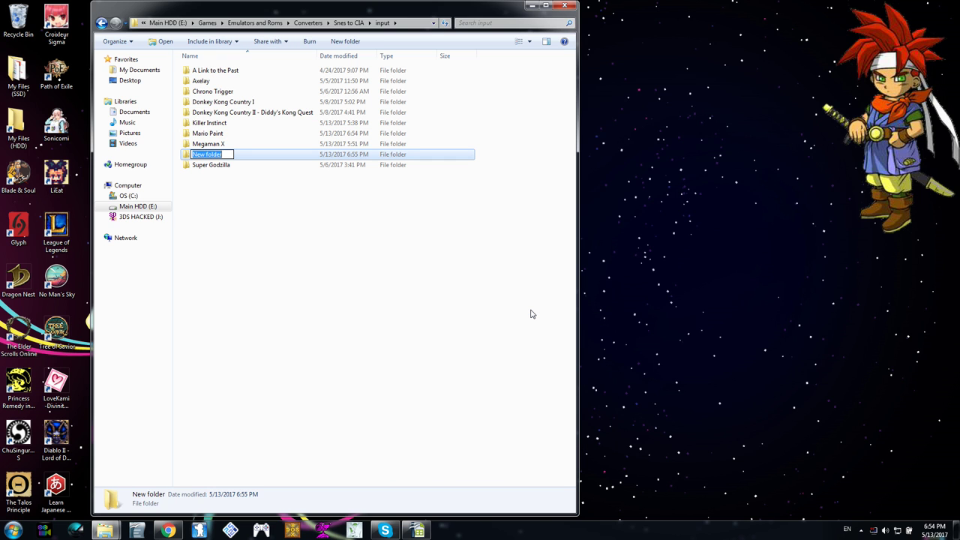
pyautogui.write('Radical Dreamers')
pyautogui.press('Return')
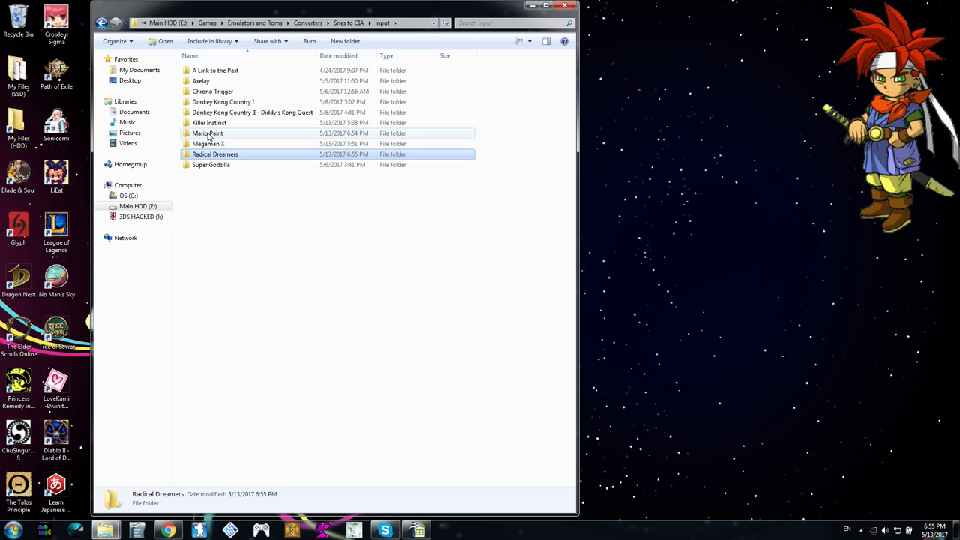
pyautogui.doubleClick(207, 143)
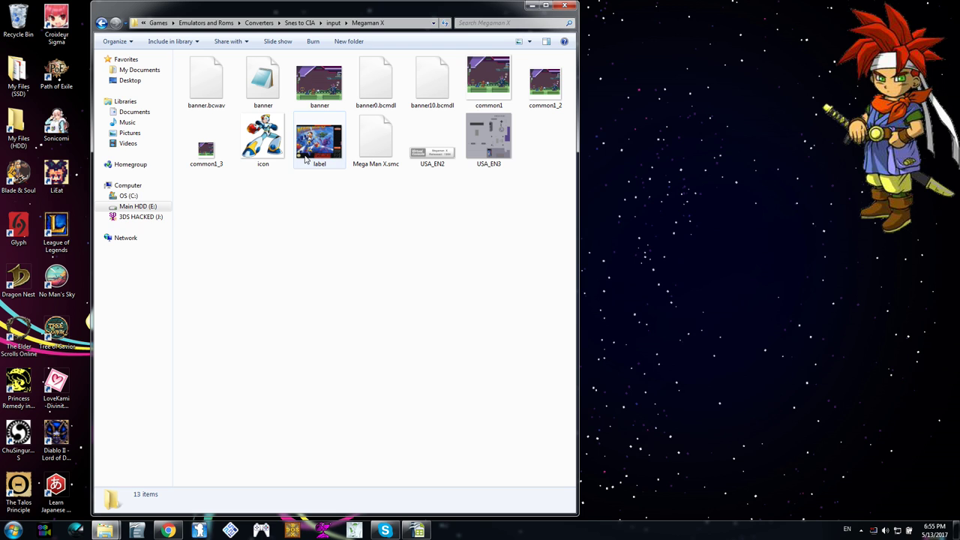
# - Return to input, open the empty Mario Paint folder, shift the window left, then switch to Chrome
pyautogui.moveTo(304, 171)
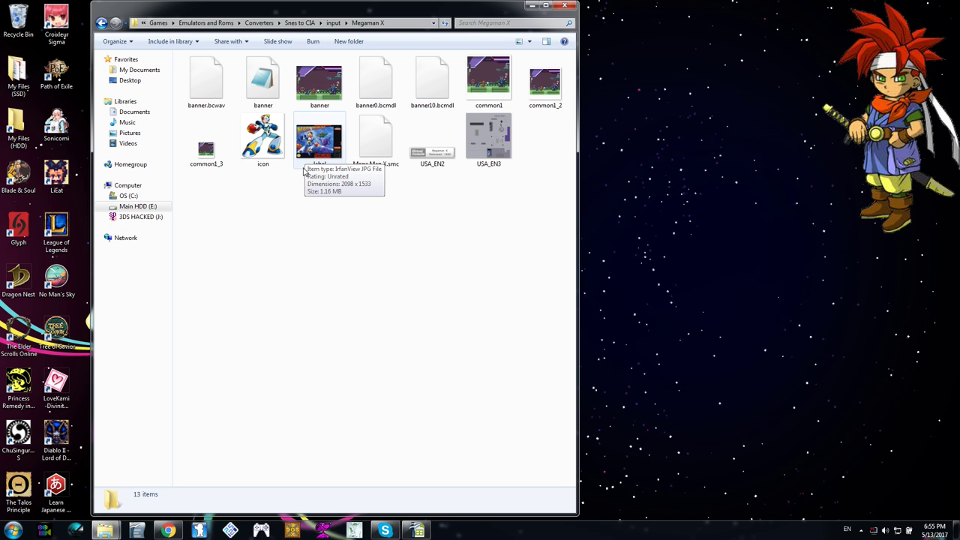
pyautogui.click(332, 23)
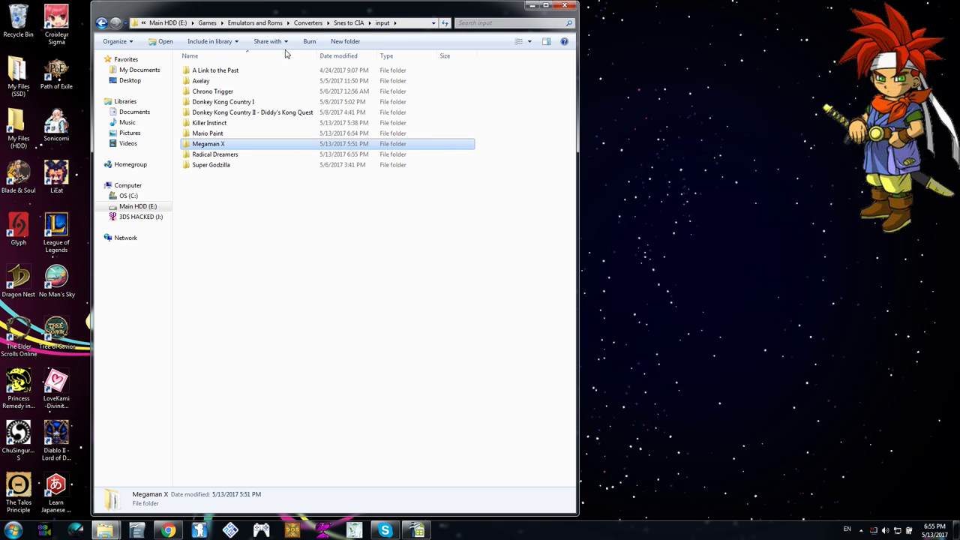
pyautogui.doubleClick(208, 134)
pyautogui.moveTo(313, 11)
pyautogui.mouseDown()
pyautogui.moveTo(253, 23)
pyautogui.moveTo(224, 15)
pyautogui.mouseUp()
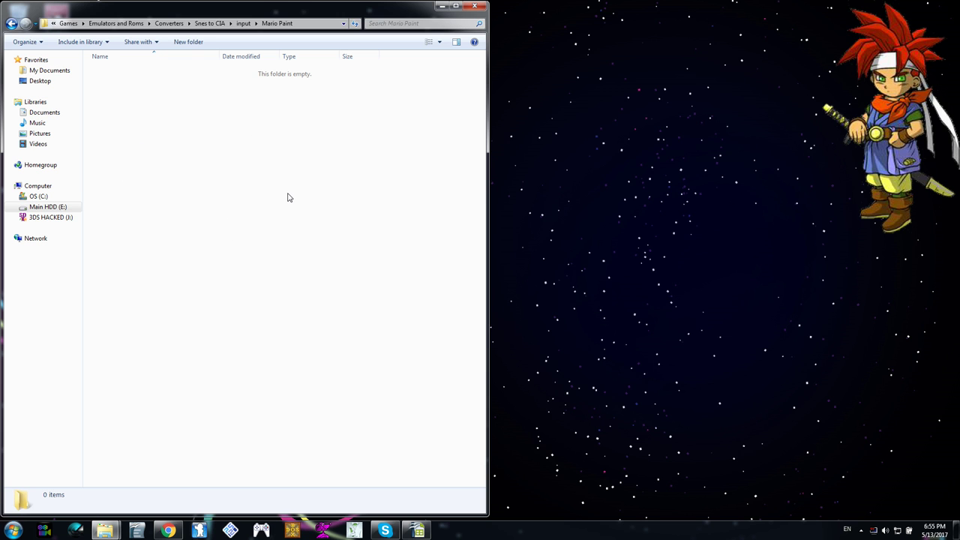
pyautogui.click(168, 530)
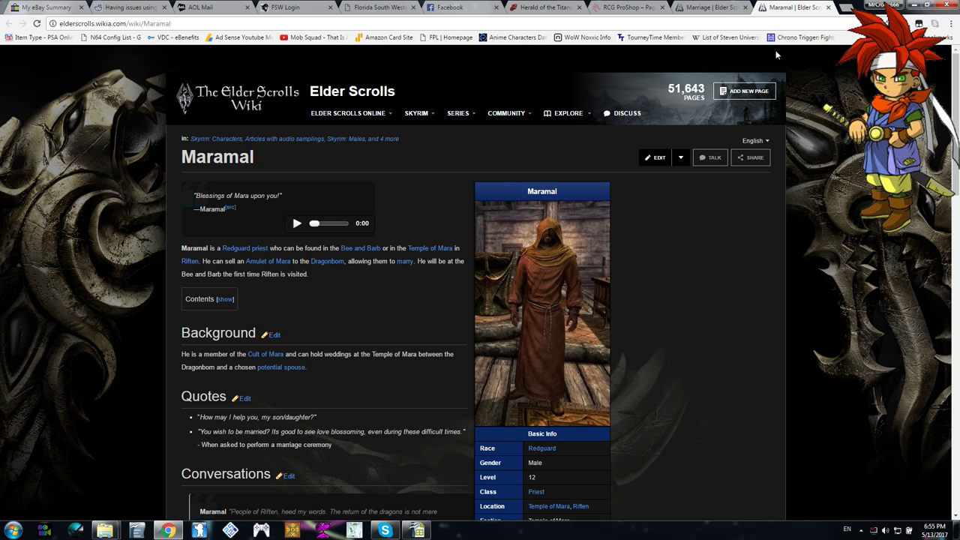
# - Search Google Images for Mario Paint and open the full-size box art in a new tab
pyautogui.click(842, 9)
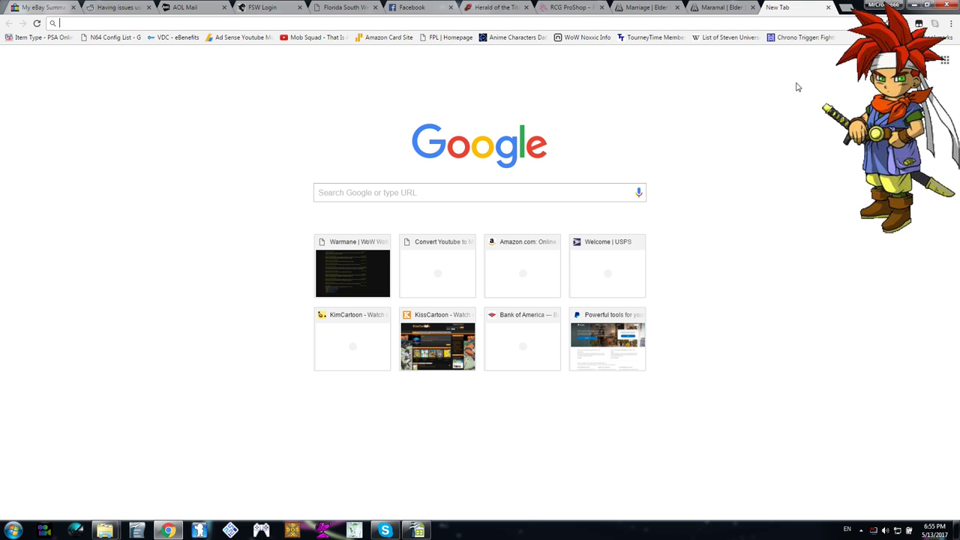
pyautogui.write('Mar')
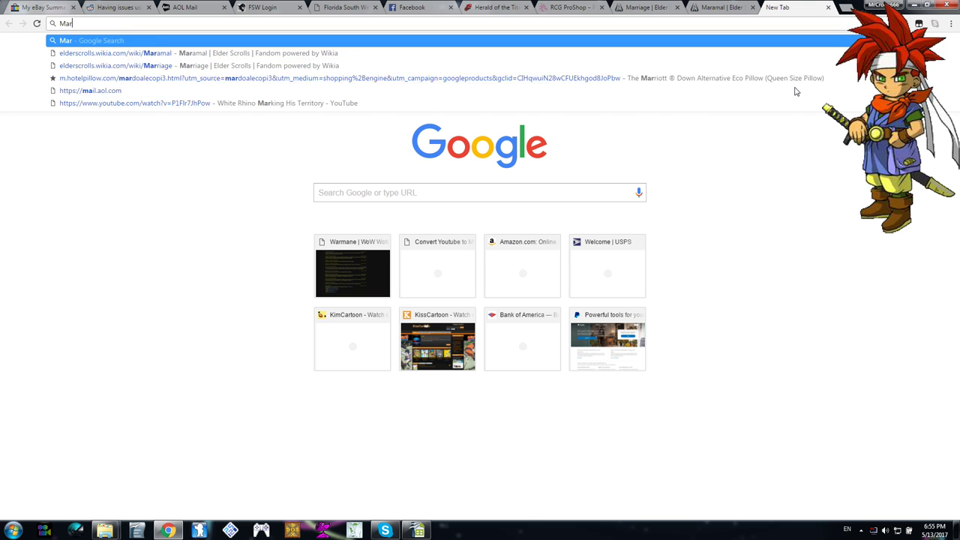
pyautogui.write('io Maint')
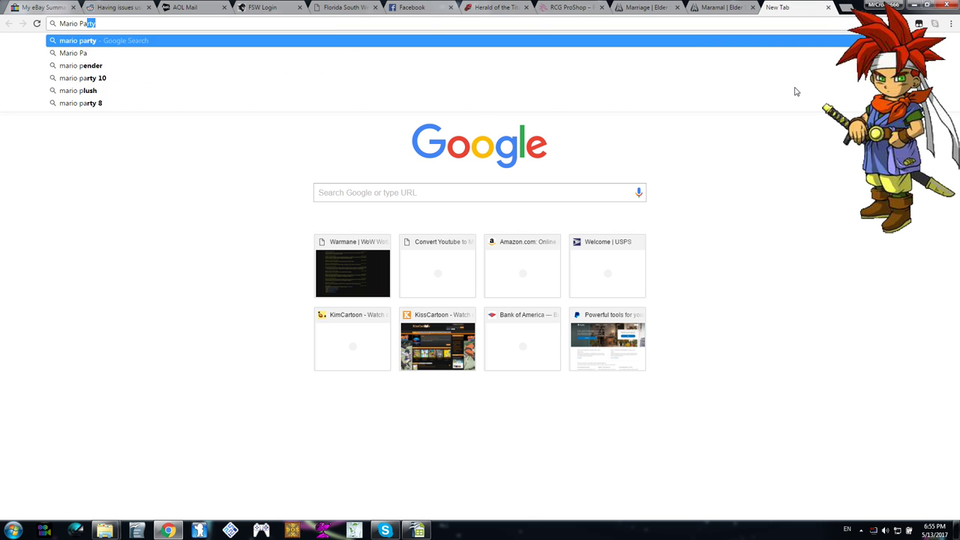
pyautogui.press('Return')
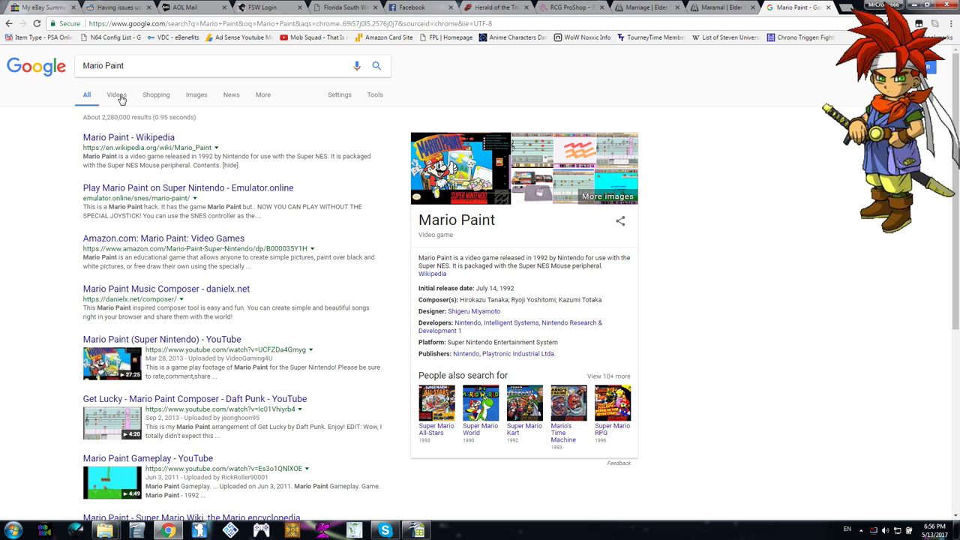
pyautogui.click(196, 96)
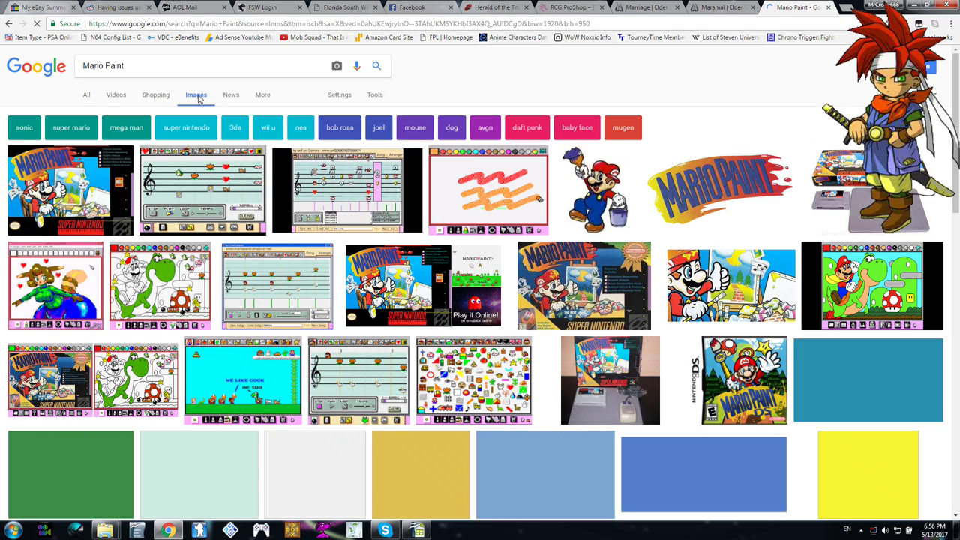
pyautogui.click(80, 191)
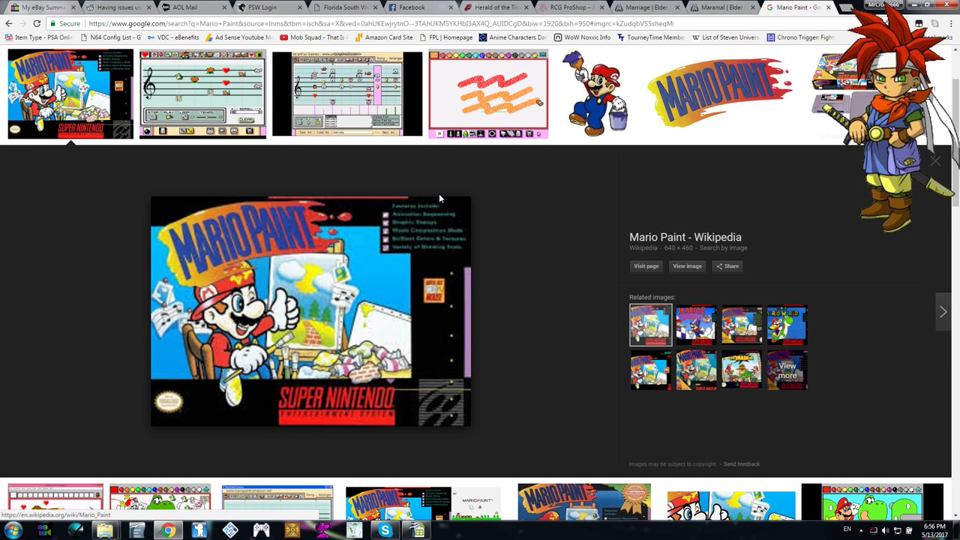
pyautogui.rightClick(687, 269)
pyautogui.click(695, 276)
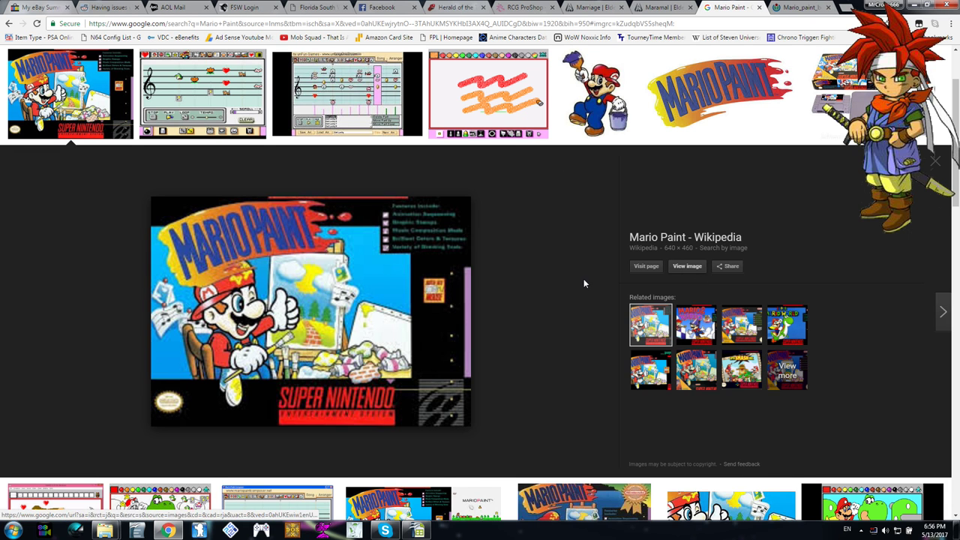
# - Browse the image results and preview the SNESmusic Mario Paint title-screen image
pyautogui.scroll(2, 583, 280)
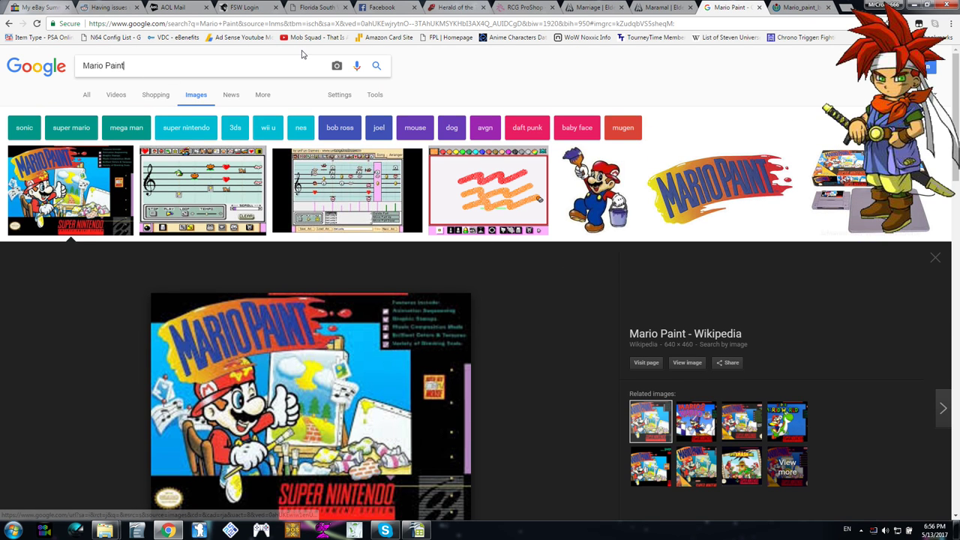
pyautogui.scroll(-3, 280, 129)
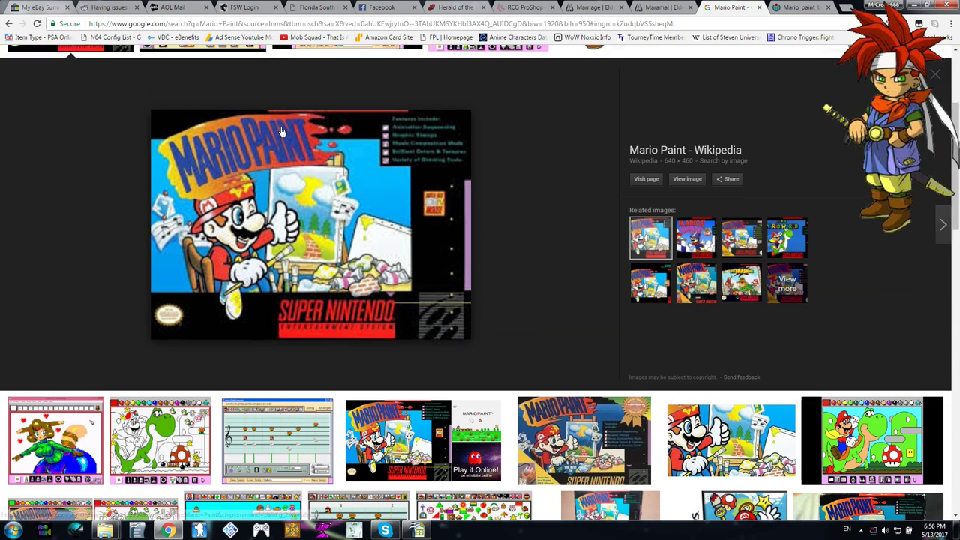
pyautogui.scroll(-2, 281, 133)
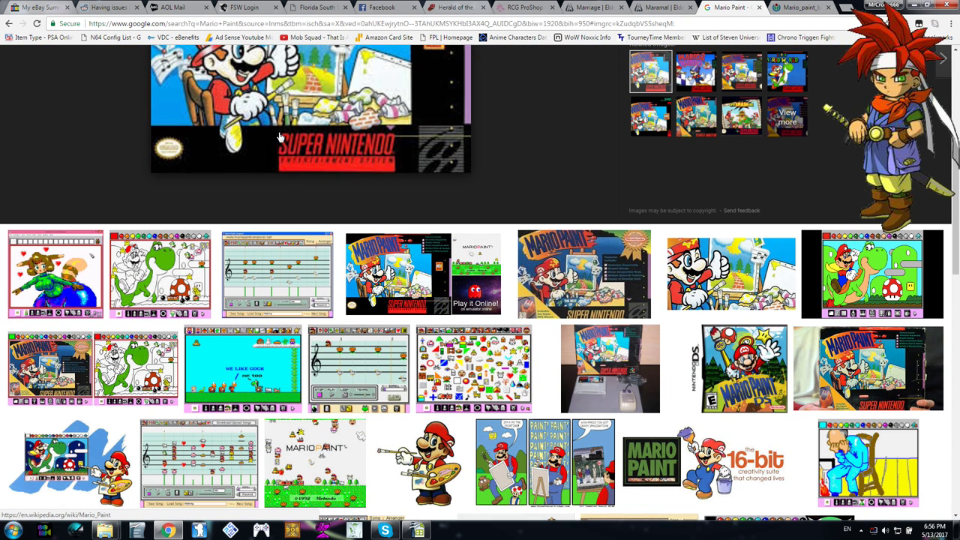
pyautogui.scroll(-3, 279, 138)
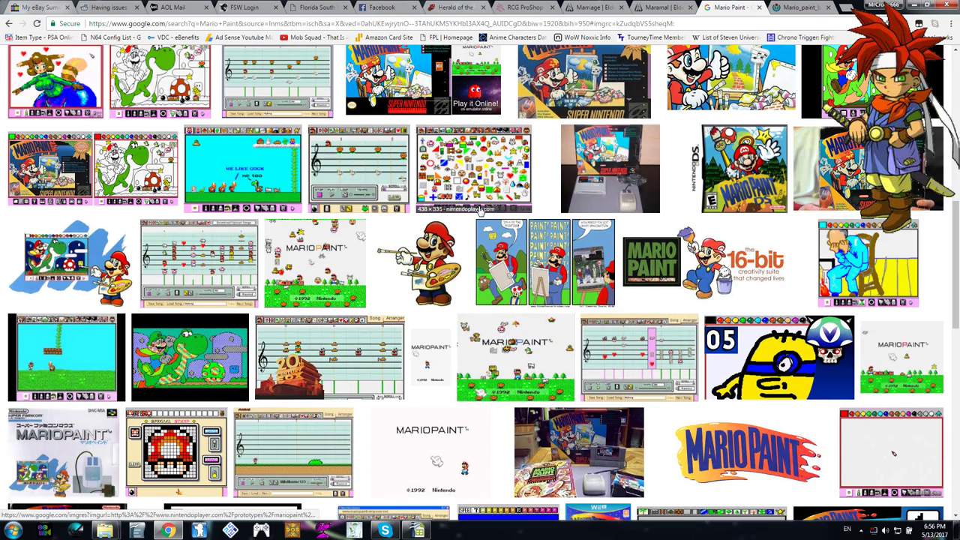
pyautogui.scroll(-2, 480, 210)
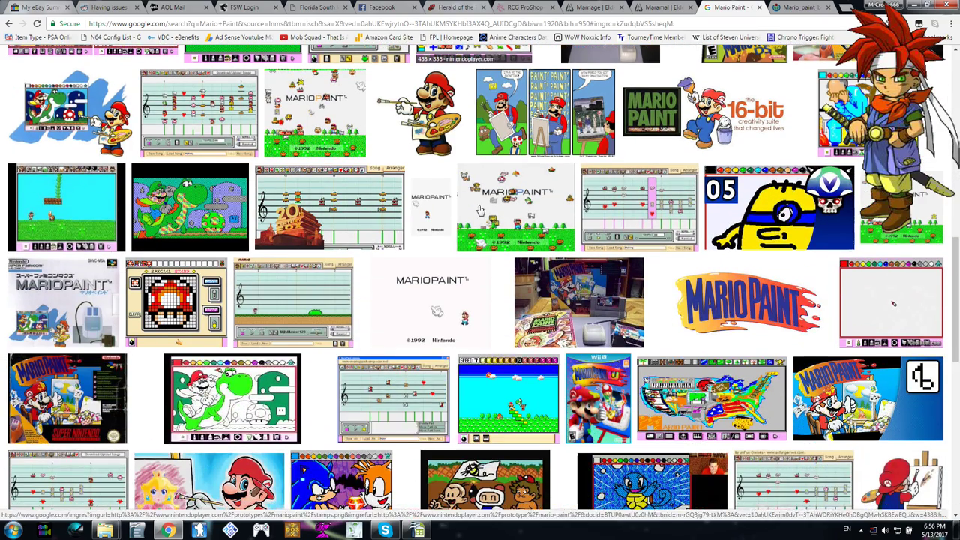
pyautogui.click(481, 210)
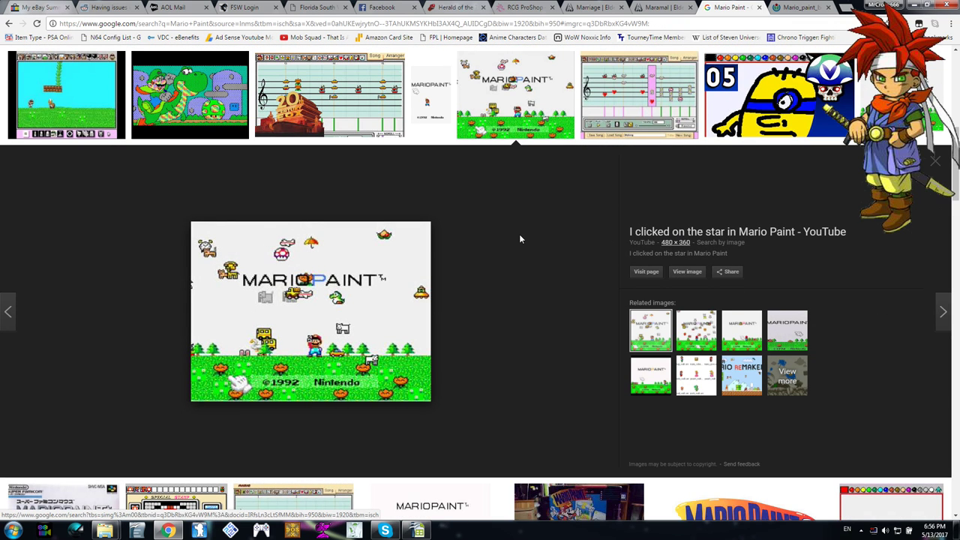
pyautogui.scroll(3, 380, 301)
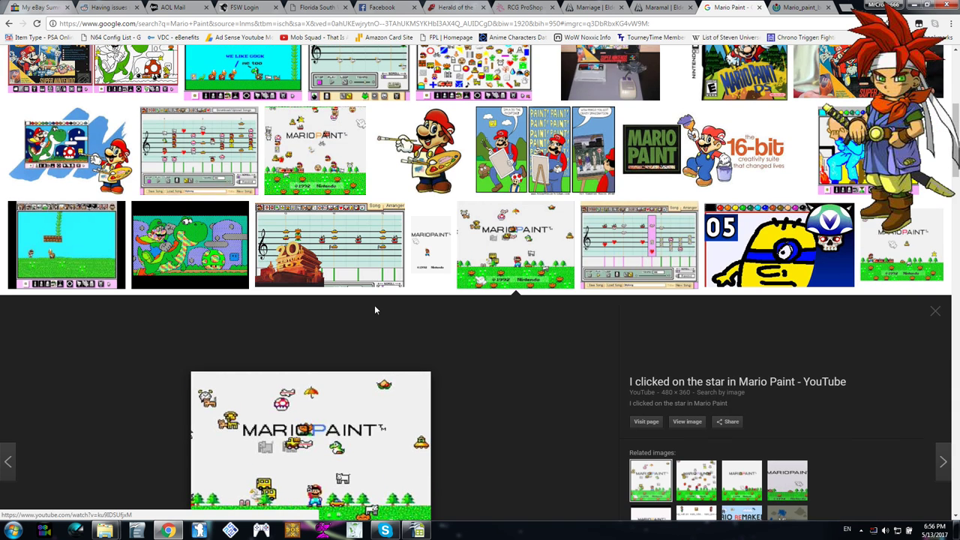
pyautogui.click(308, 141)
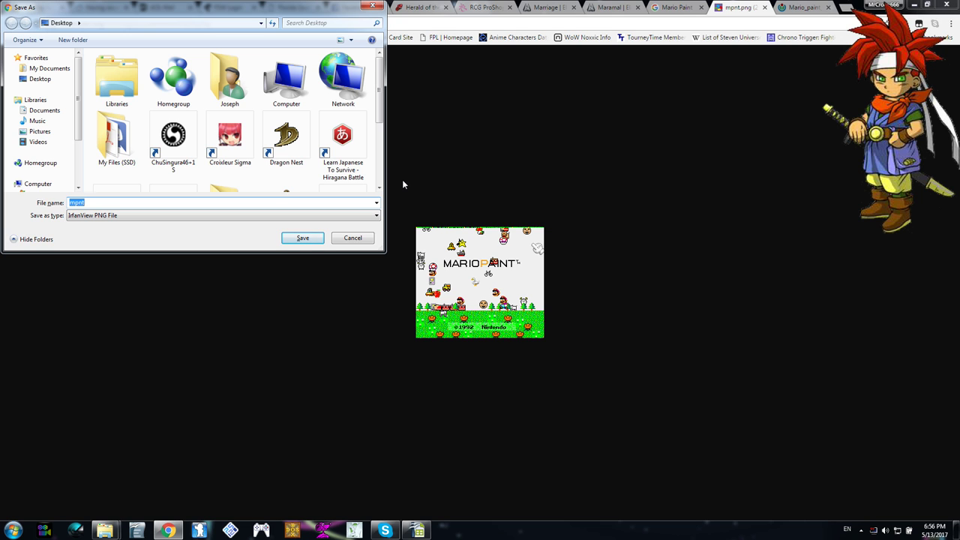
# - Save the title screen image as 'banner' and close the image tabs
pyautogui.write('banner')
pyautogui.press('Return')
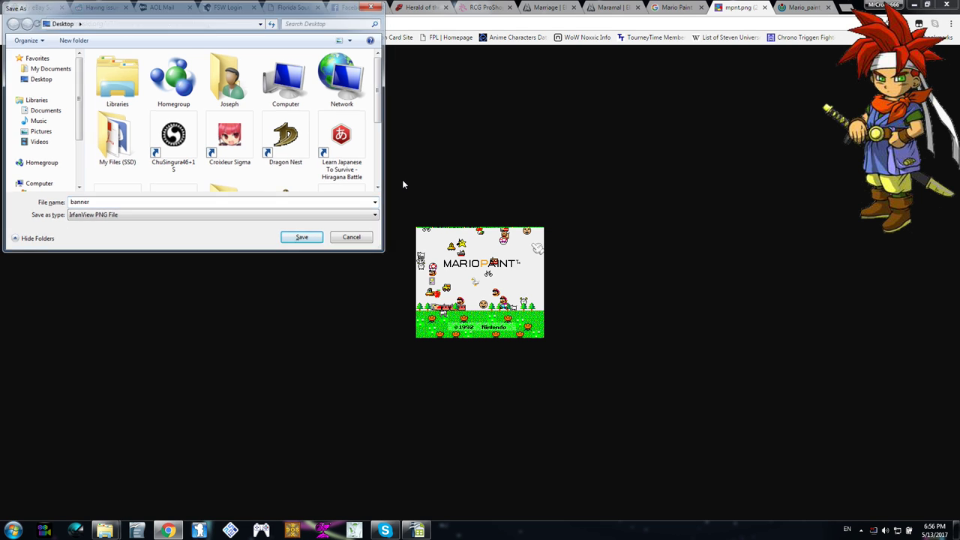
pyautogui.click(765, 8)
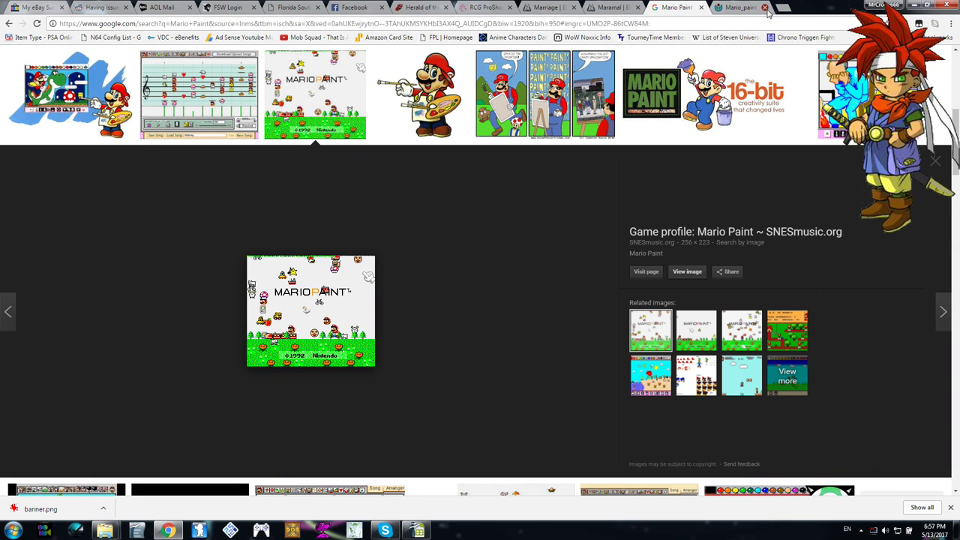
pyautogui.click(765, 7)
# - Reopen Mario_paint_box.jpg from recently closed, save it as 'label', and close its tab
pyautogui.click(791, 8)
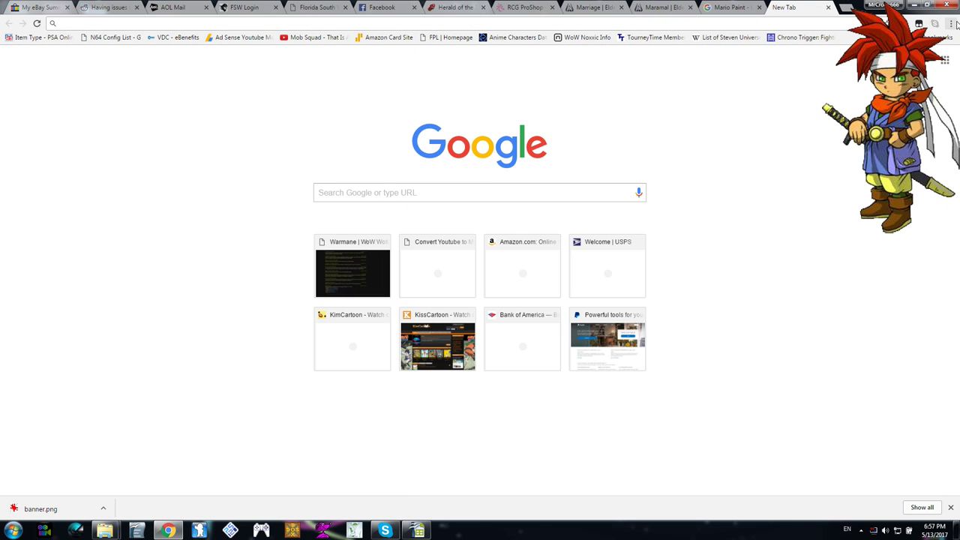
pyautogui.click(951, 23)
pyautogui.moveTo(855, 78)
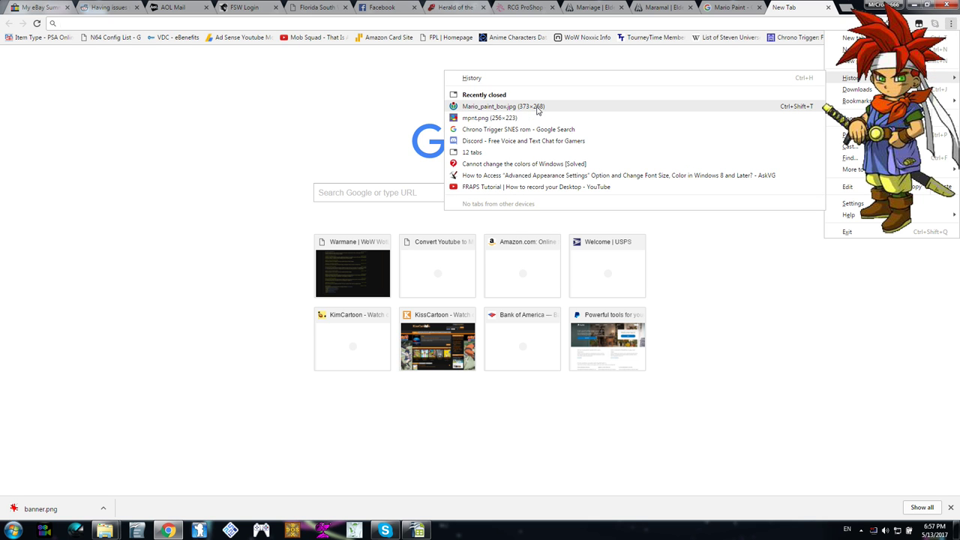
pyautogui.click(538, 109)
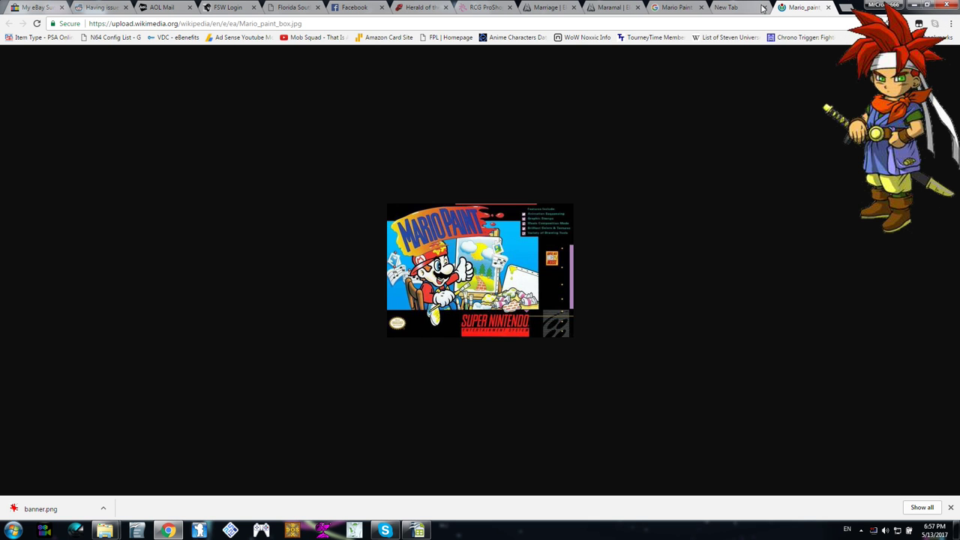
pyautogui.rightClick(437, 252)
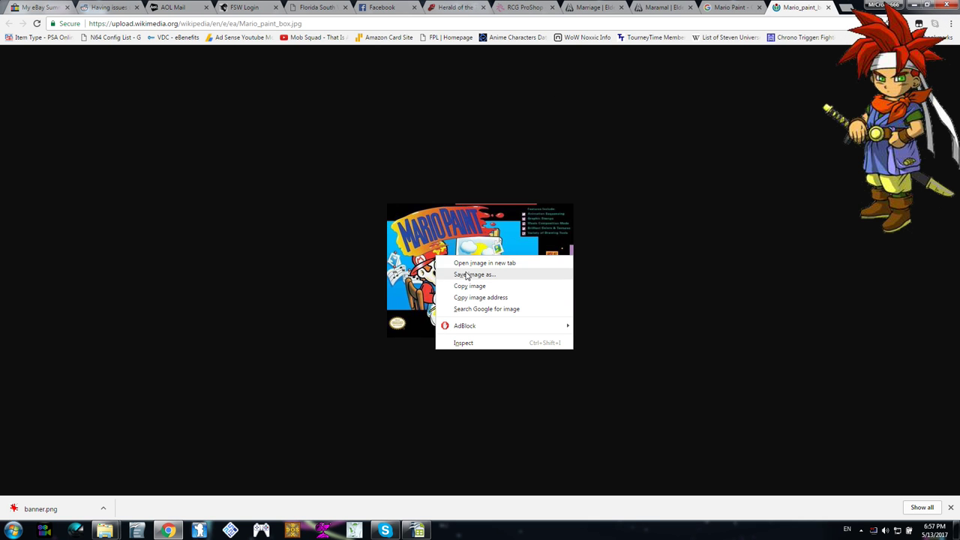
pyautogui.click(465, 275)
pyautogui.write('label')
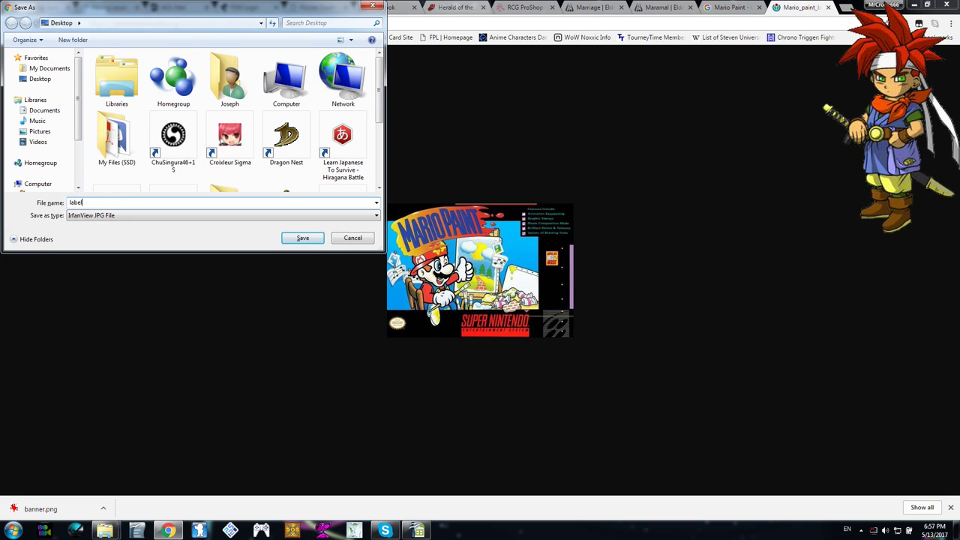
pyautogui.press('Return')
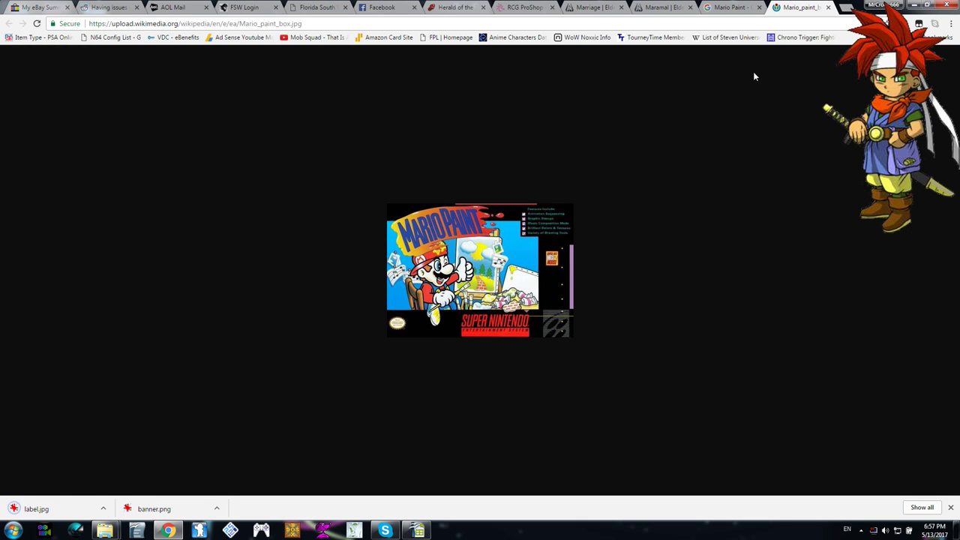
pyautogui.click(828, 7)
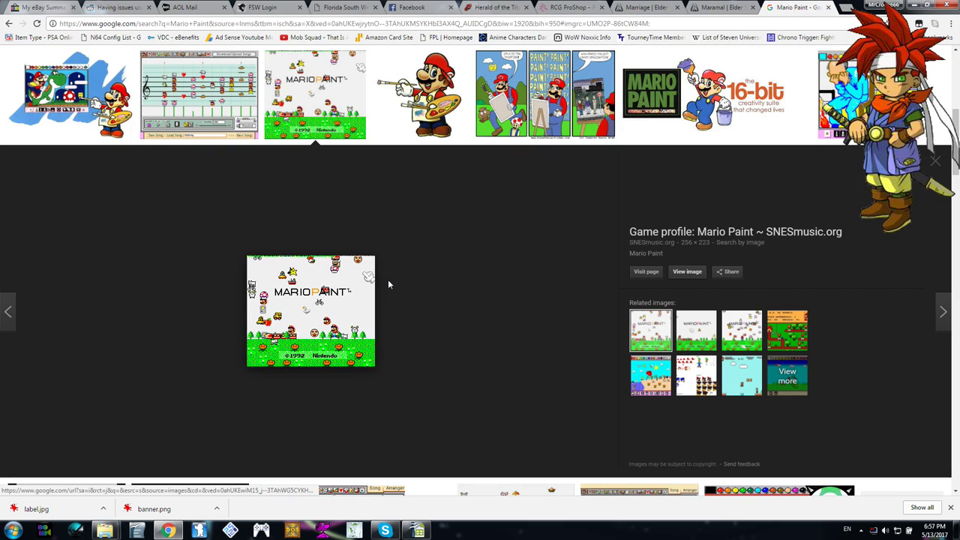
pyautogui.scroll(3, 389, 280)
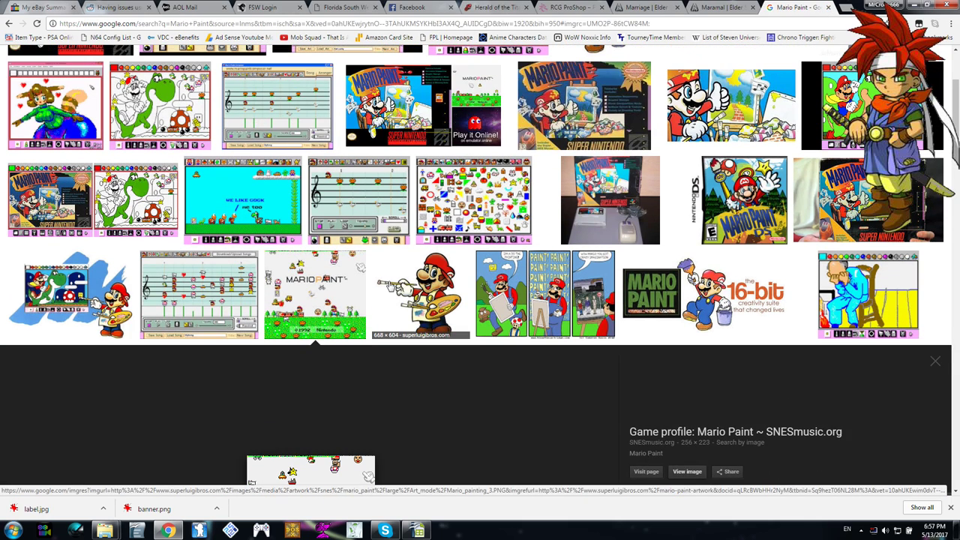
# - Preview the Mario Paint logo, then close the image search tab and minimize Chrome
pyautogui.scroll(3, 420, 292)
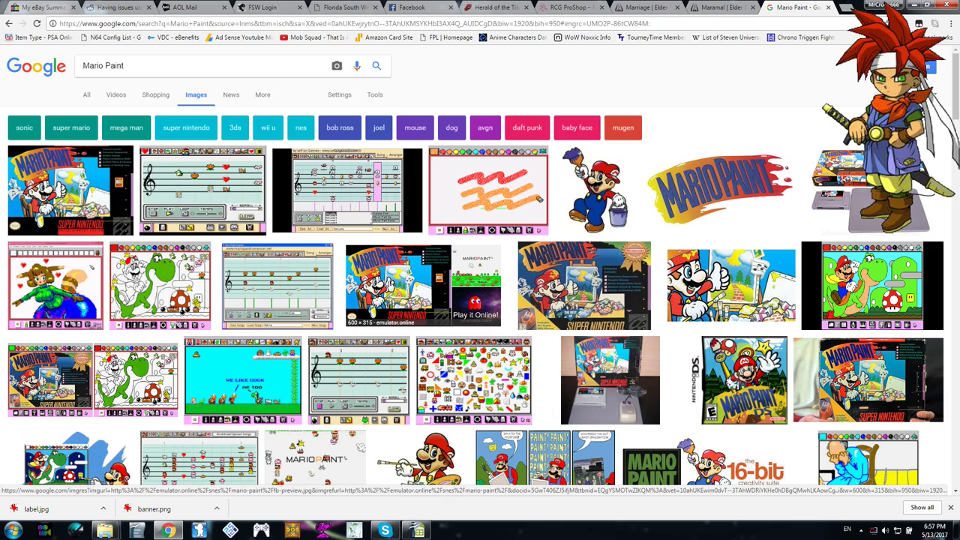
pyautogui.scroll(-8, 389, 281)
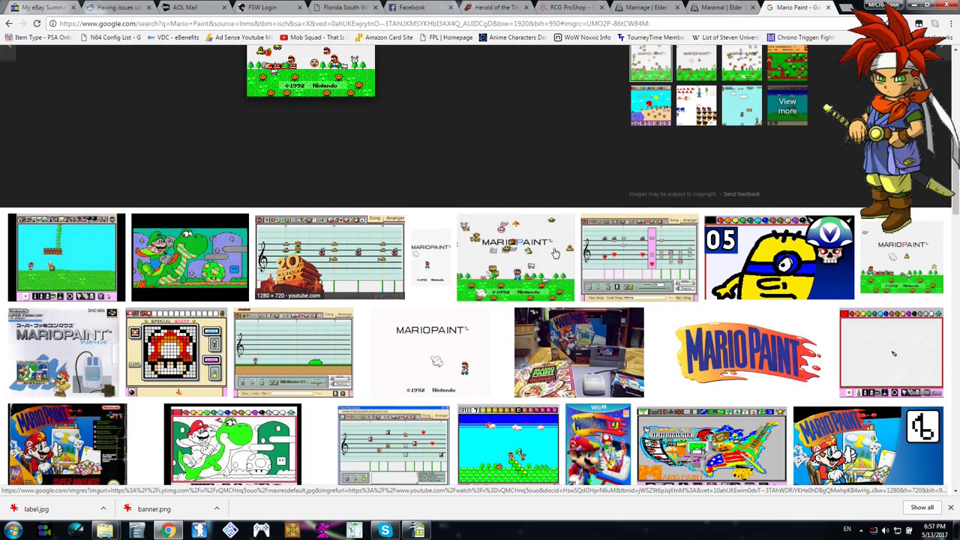
pyautogui.click(738, 346)
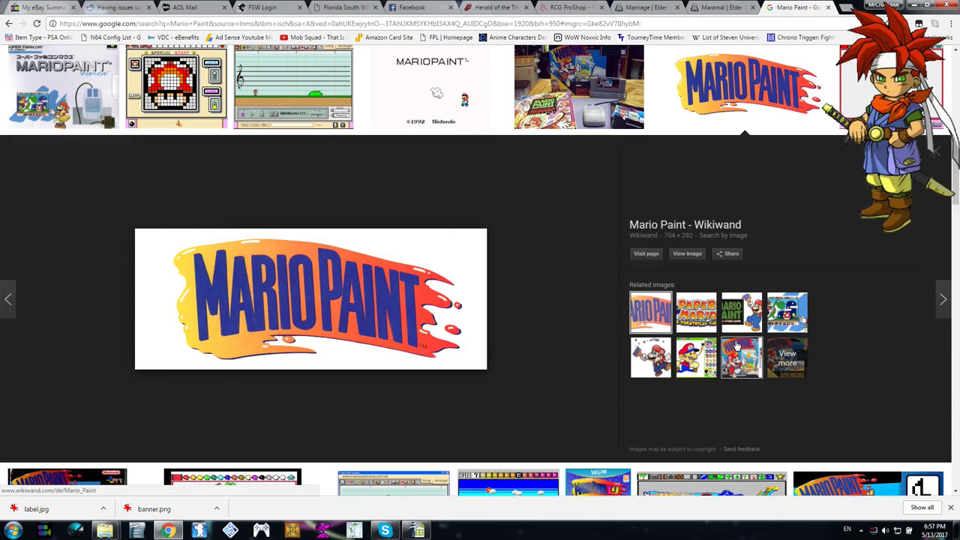
pyautogui.scroll(5, 737, 345)
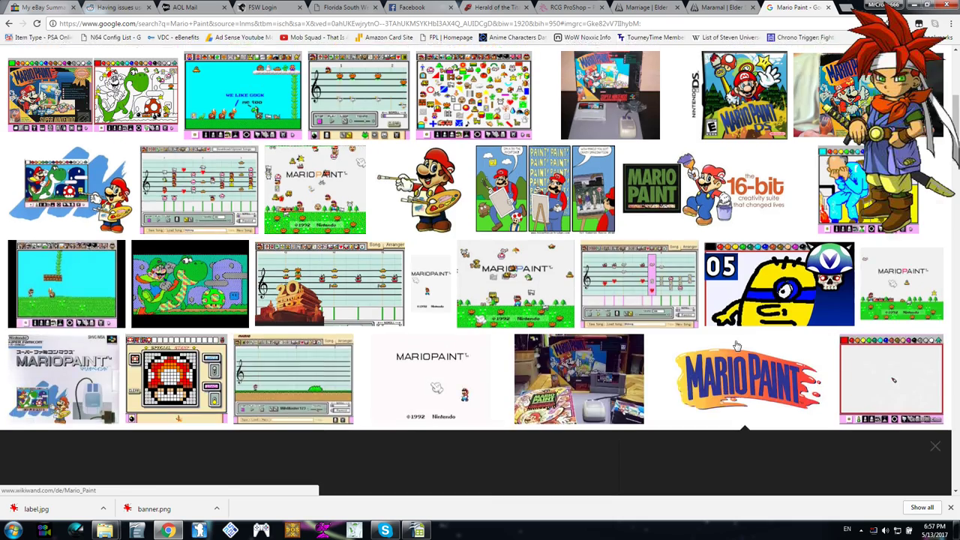
pyautogui.scroll(2, 739, 344)
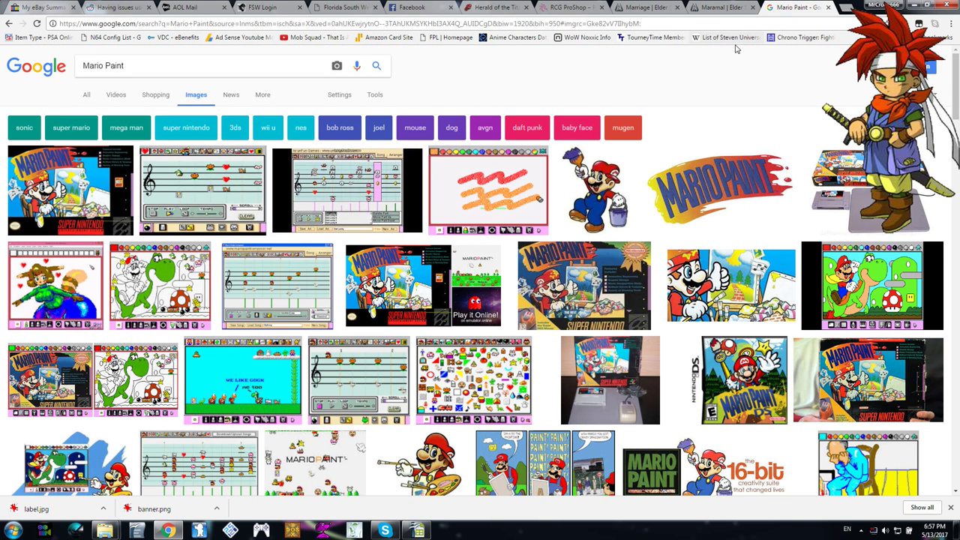
pyautogui.click(829, 7)
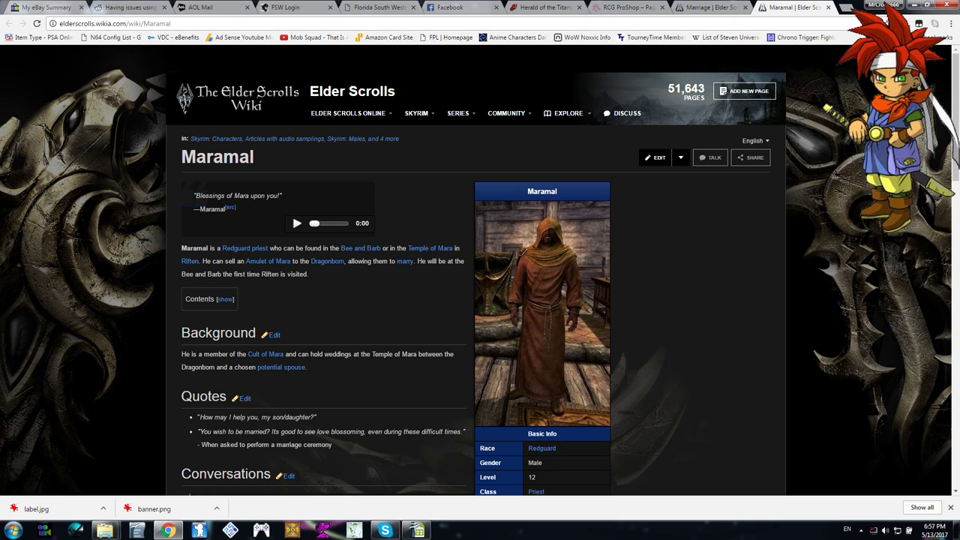
pyautogui.click(916, 6)
# - Copy banner and label from the desktop into the Mario Paint folder and show large icons
pyautogui.moveTo(396, 11); pyautogui.dragTo(748, 3)
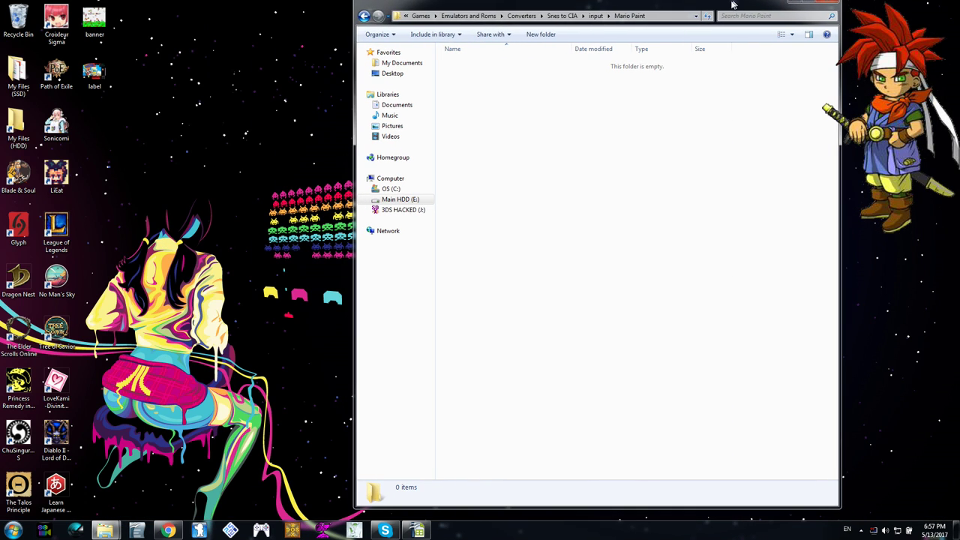
pyautogui.moveTo(178, 141)
pyautogui.mouseDown()
pyautogui.moveTo(109, 18)
pyautogui.moveTo(561, 133)
pyautogui.moveTo(564, 142)
pyautogui.mouseUp()
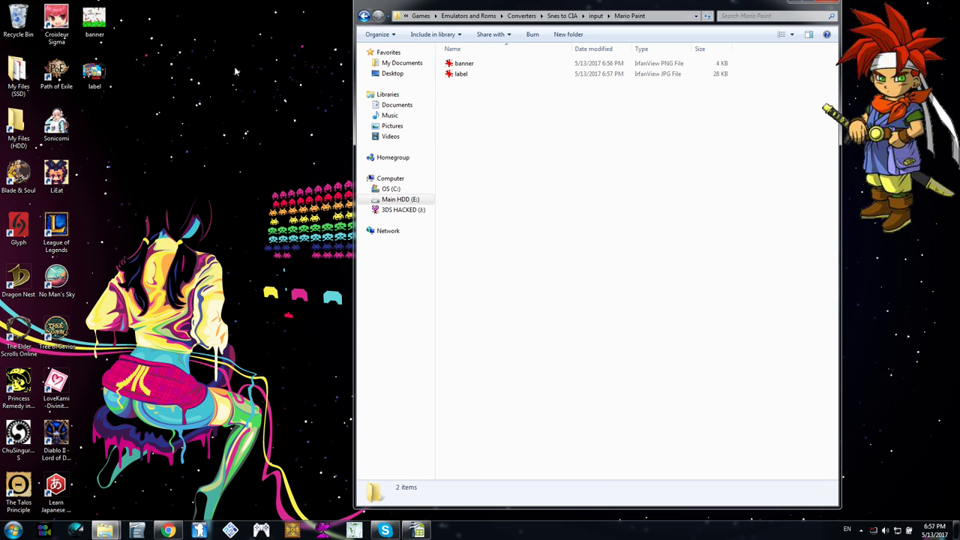
pyautogui.rightClick(525, 135)
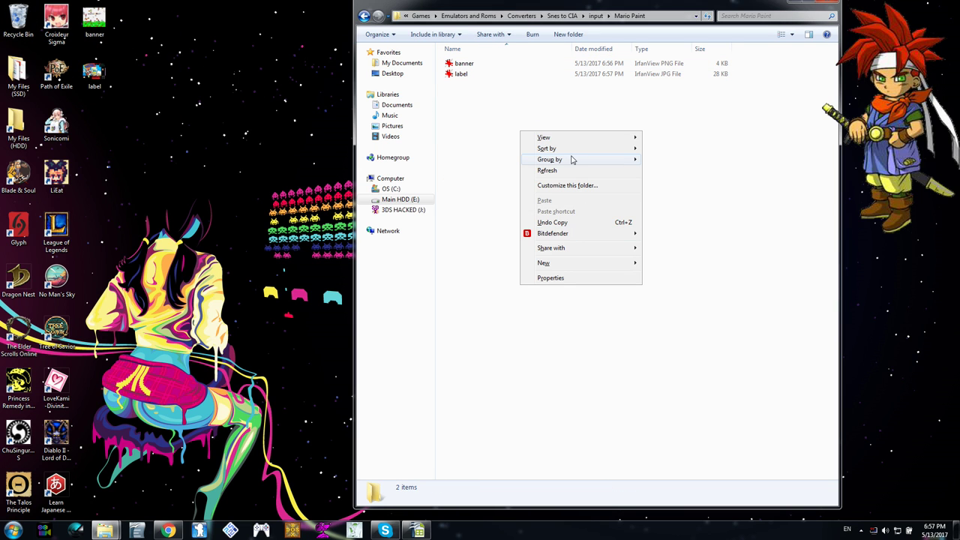
pyautogui.moveTo(568, 148)
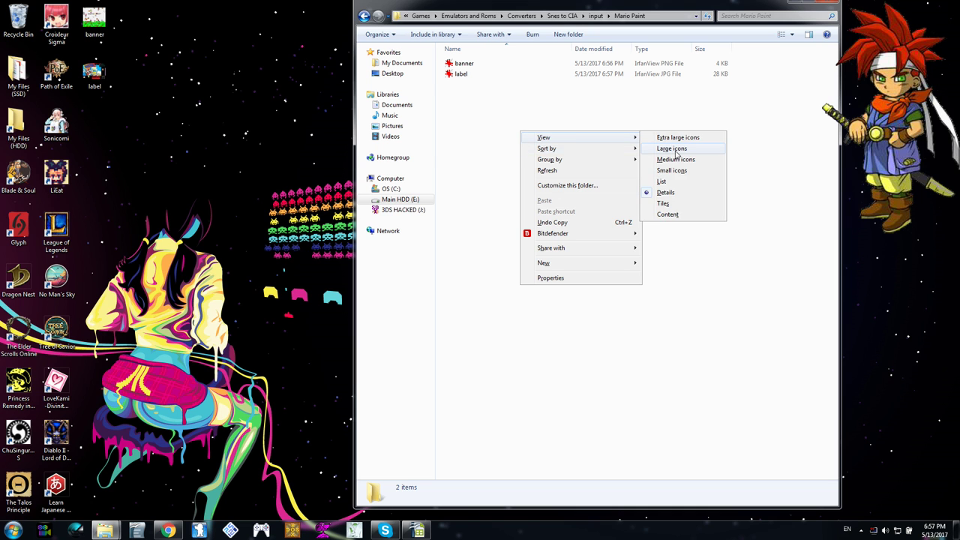
pyautogui.click(670, 148)
# - View label.jpg from the desktop, then open it for editing in GIMP
pyautogui.click(134, 110)
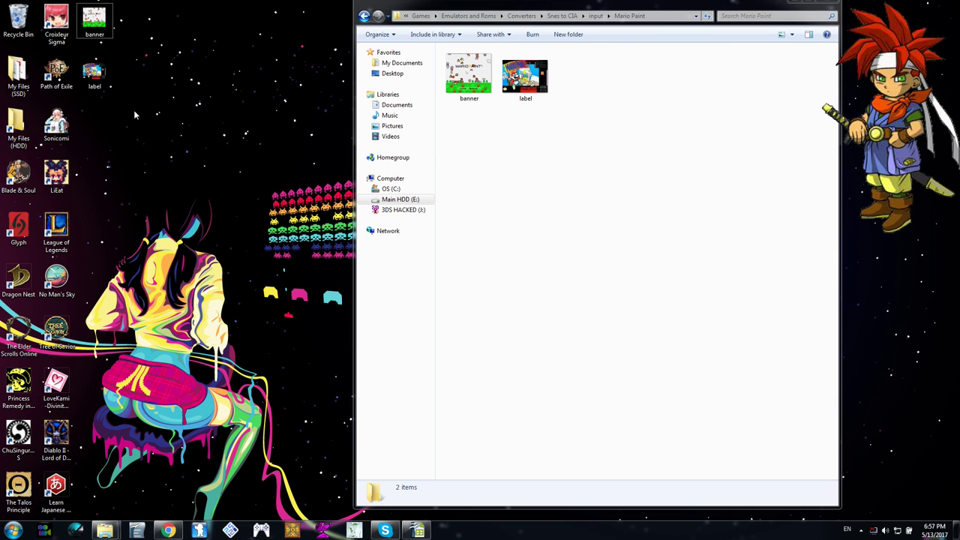
pyautogui.doubleClick(92, 82)
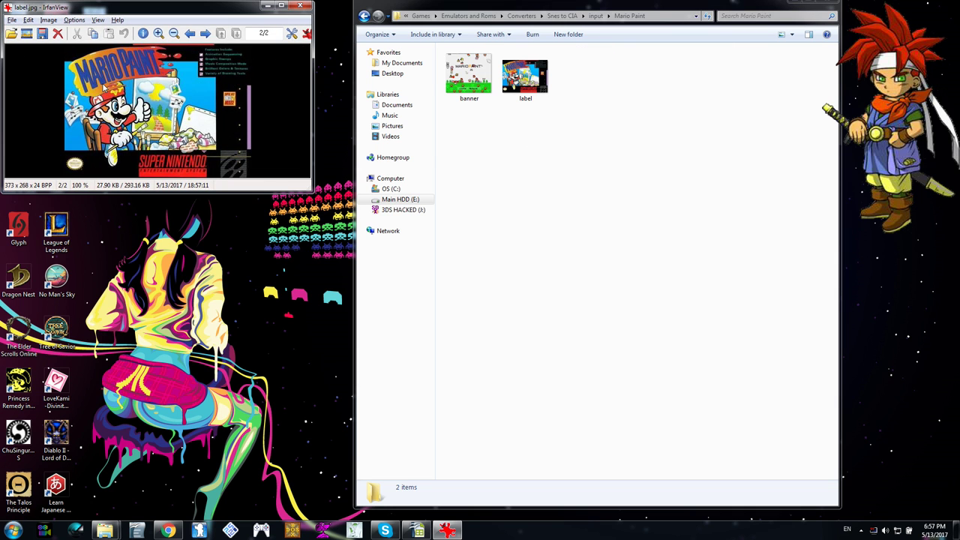
pyautogui.click(300, 6)
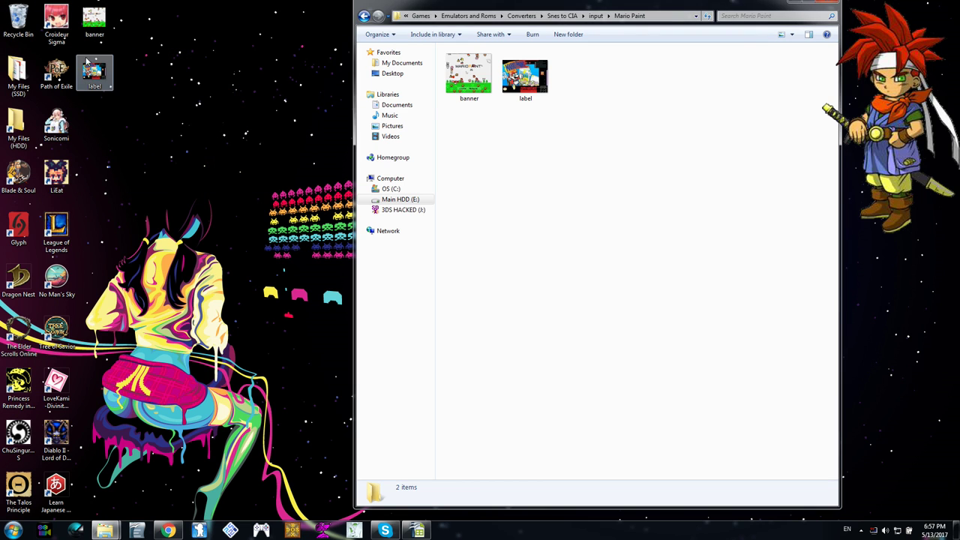
pyautogui.rightClick(101, 83)
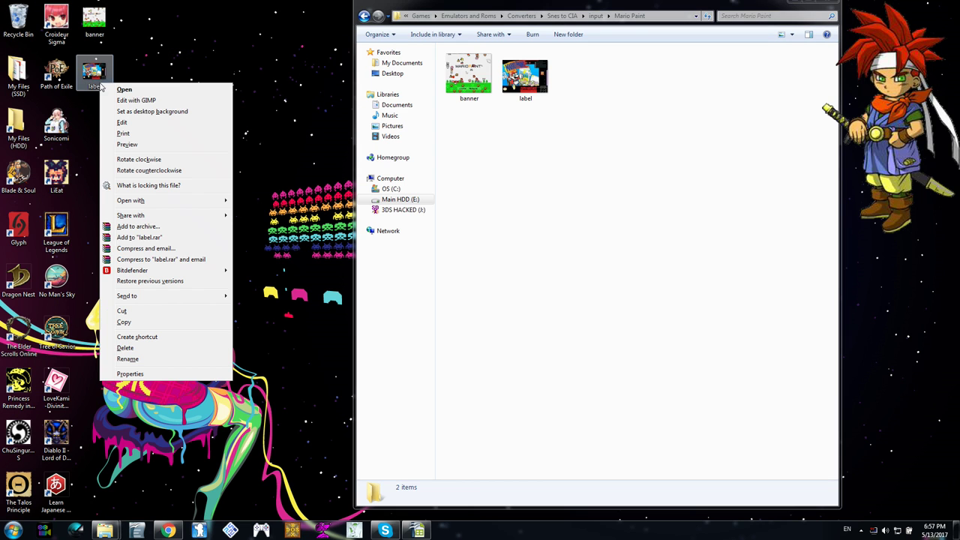
pyautogui.click(136, 101)
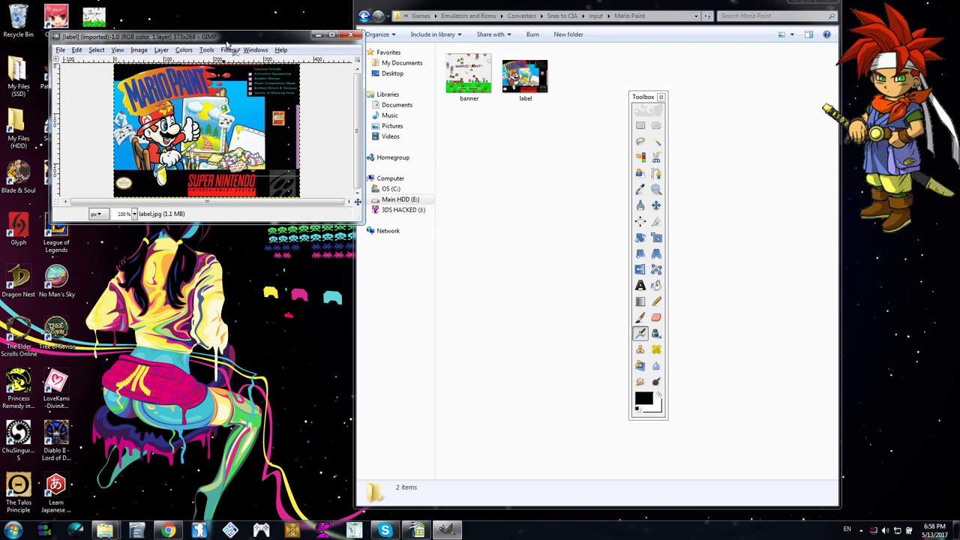
# - Free-select a four-corner region around Mario's face, cut it with Ctrl+X, and minimize GIMP
pyautogui.scroll(4, 312, 193)
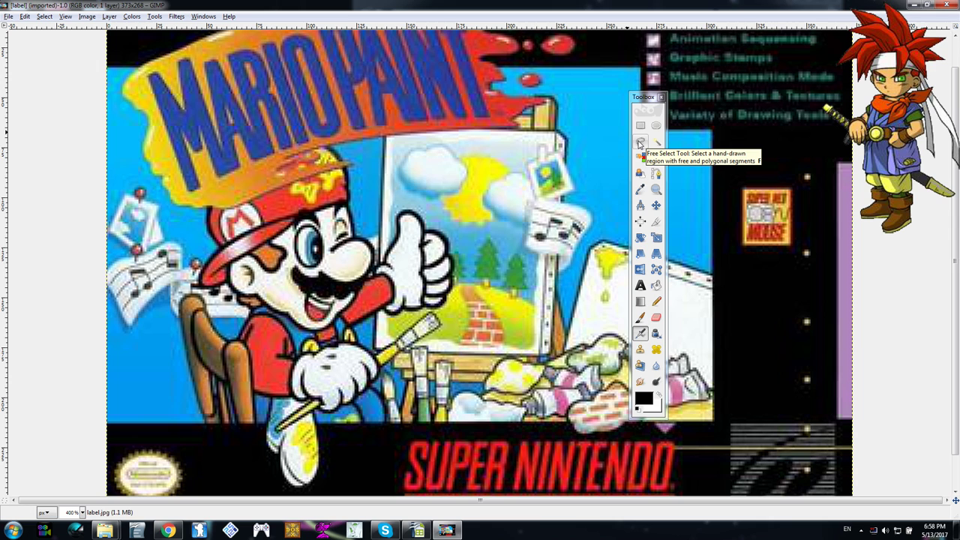
pyautogui.click(640, 143)
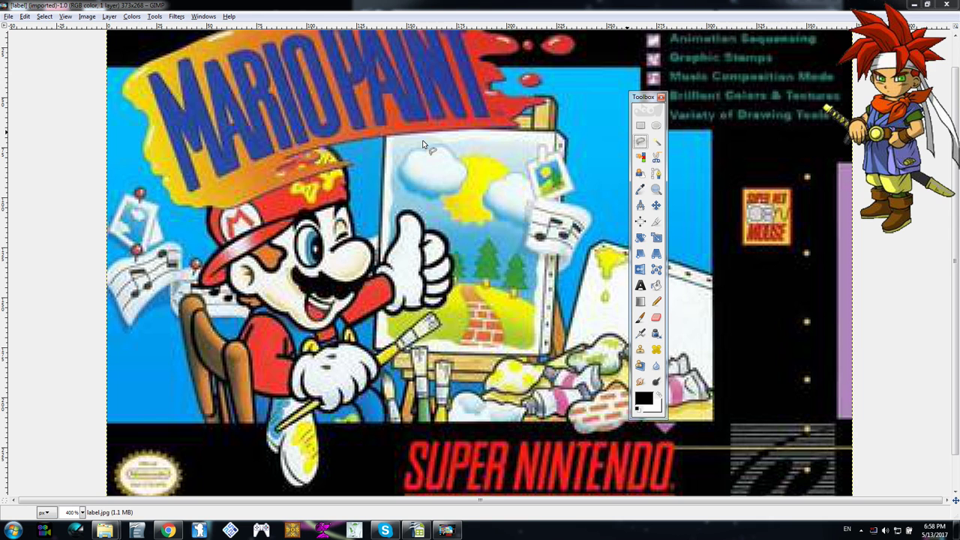
pyautogui.click(204, 181)
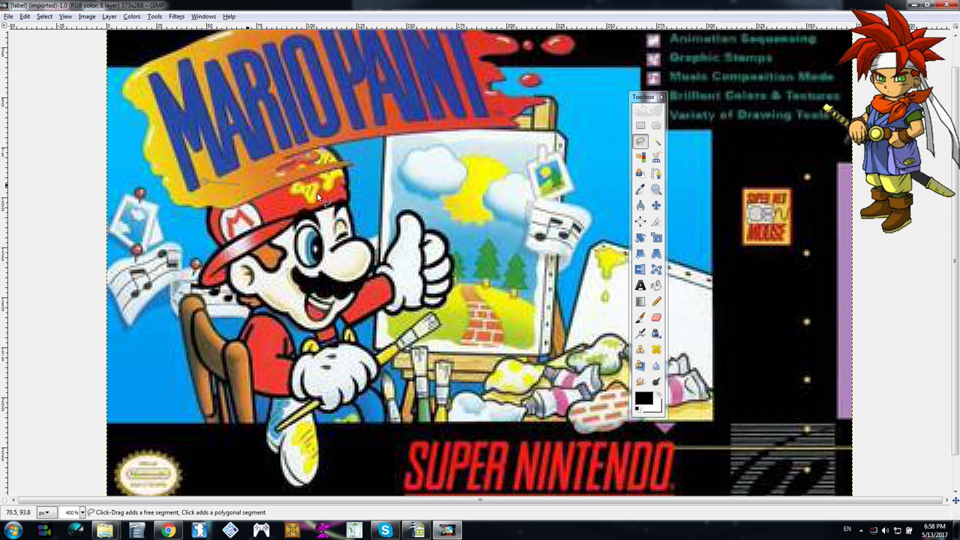
pyautogui.click(375, 184)
pyautogui.click(376, 330)
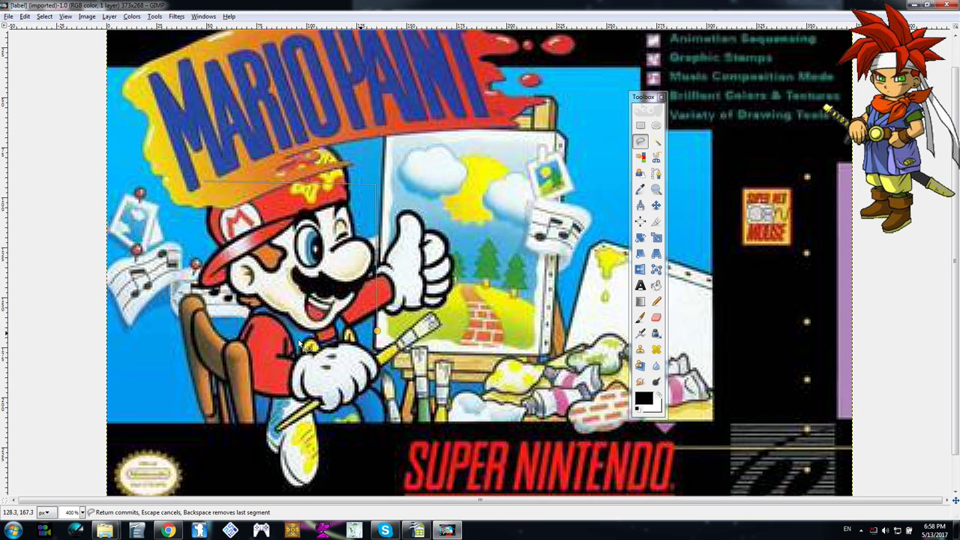
pyautogui.click(210, 330)
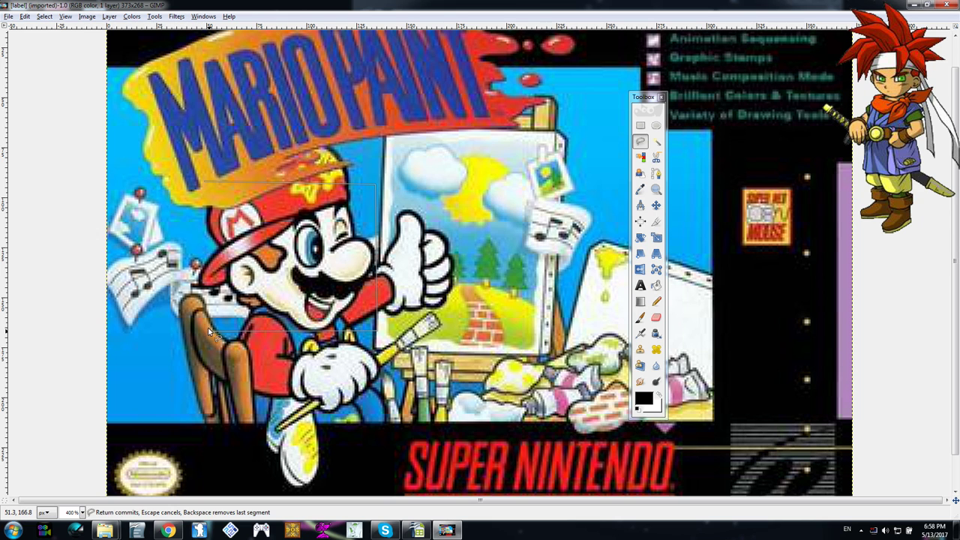
pyautogui.click(205, 183)
pyautogui.press('ctrl')
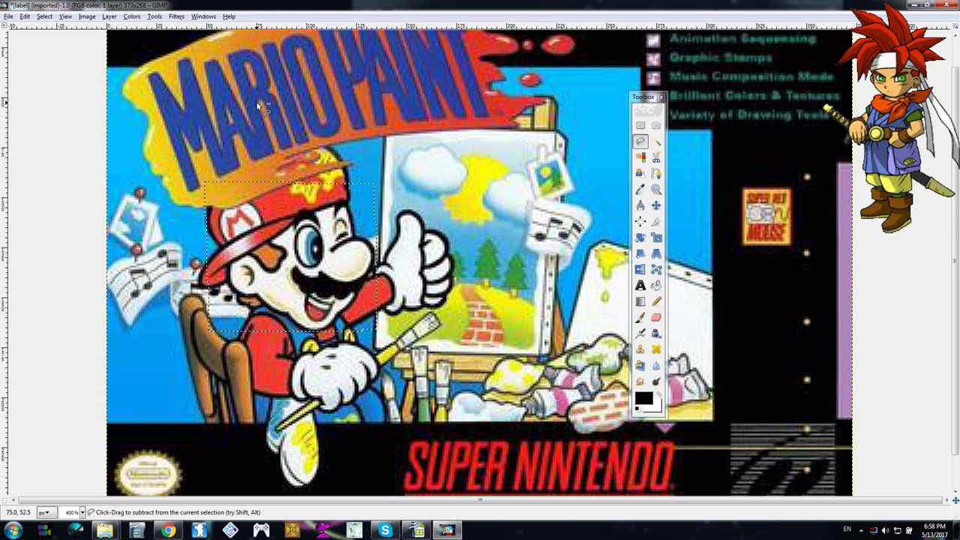
pyautogui.hotkey('ctrl', 'x')
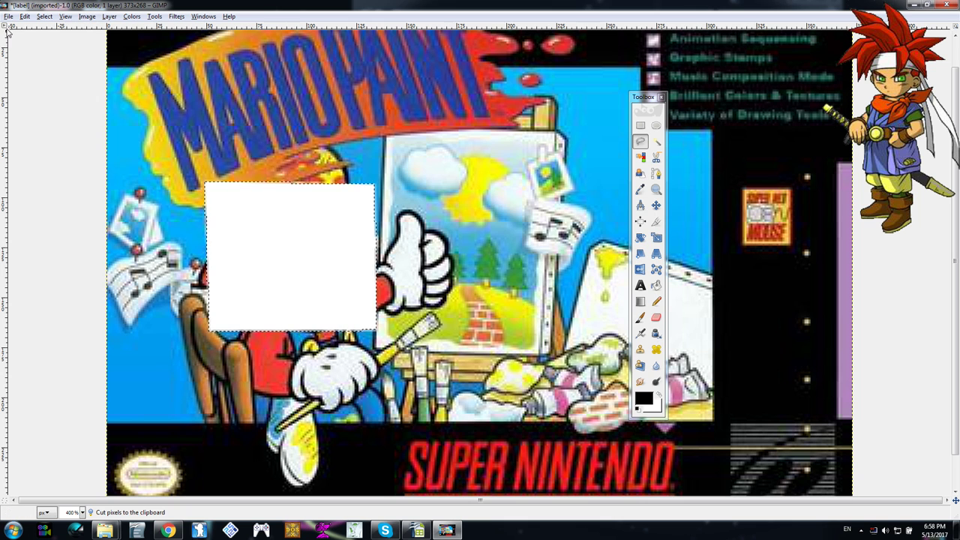
pyautogui.click(912, 4)
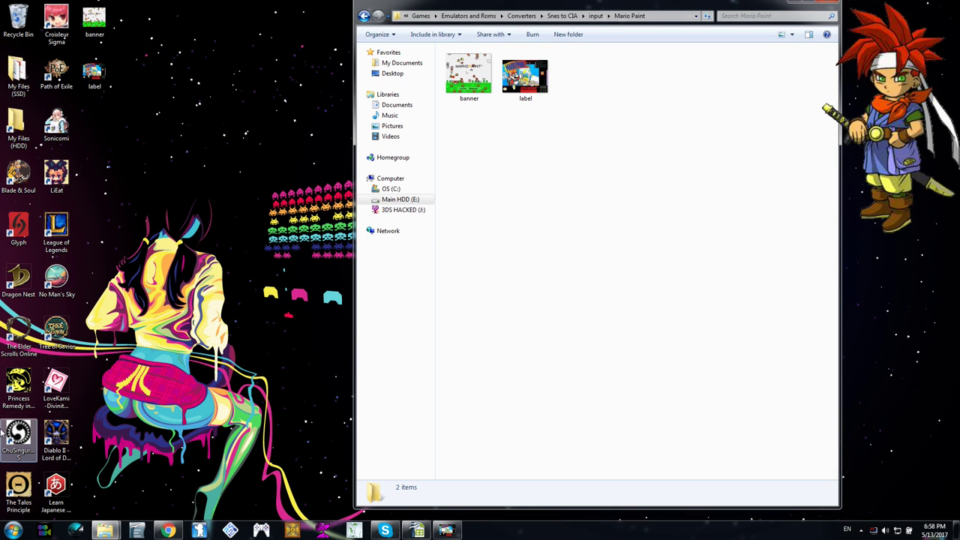
# - Launch mspaint, paste Mario's face, and crop the canvas to 86 × 75 px
pyautogui.press('super+r')
pyautogui.write('mspaint')
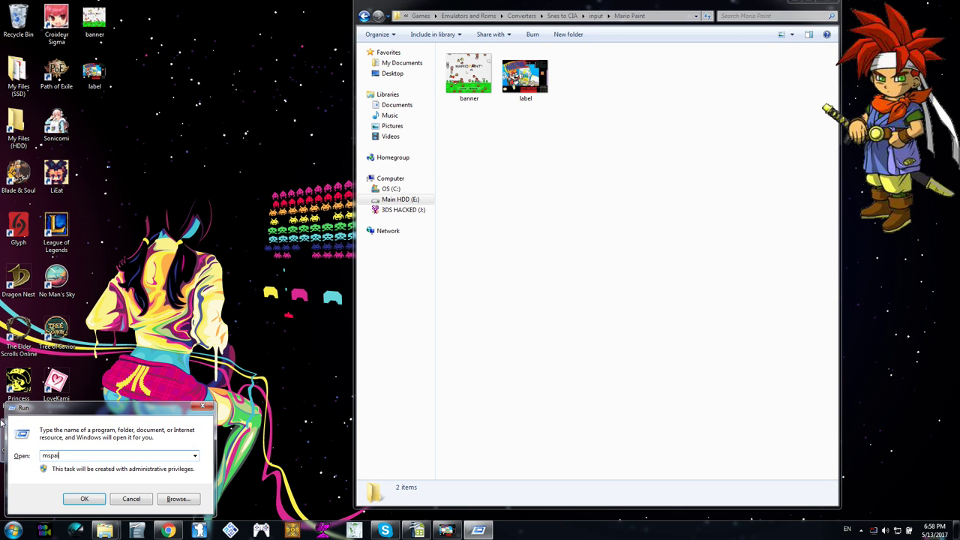
pyautogui.press('Return')
pyautogui.hotkey('ctrl', 'v')
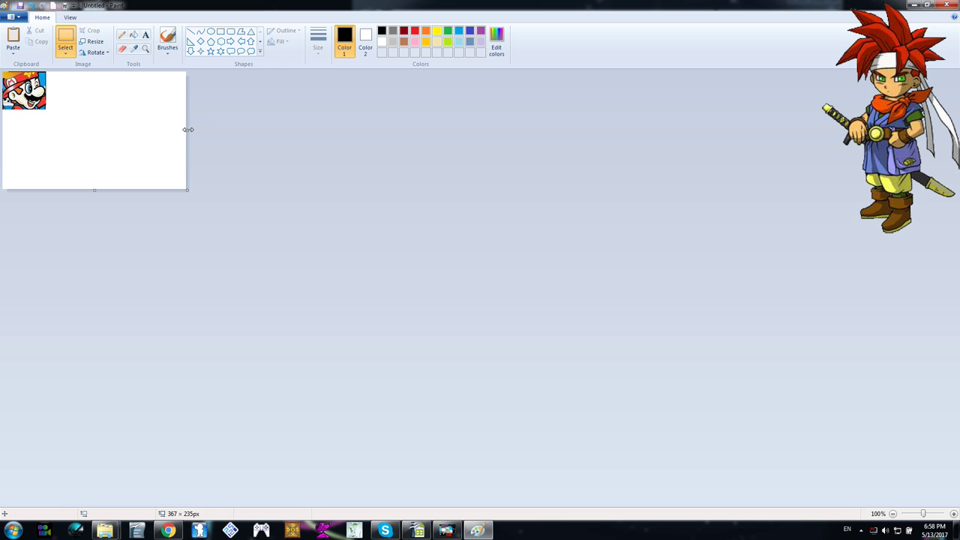
pyautogui.moveTo(187, 130); pyautogui.dragTo(47, 132)
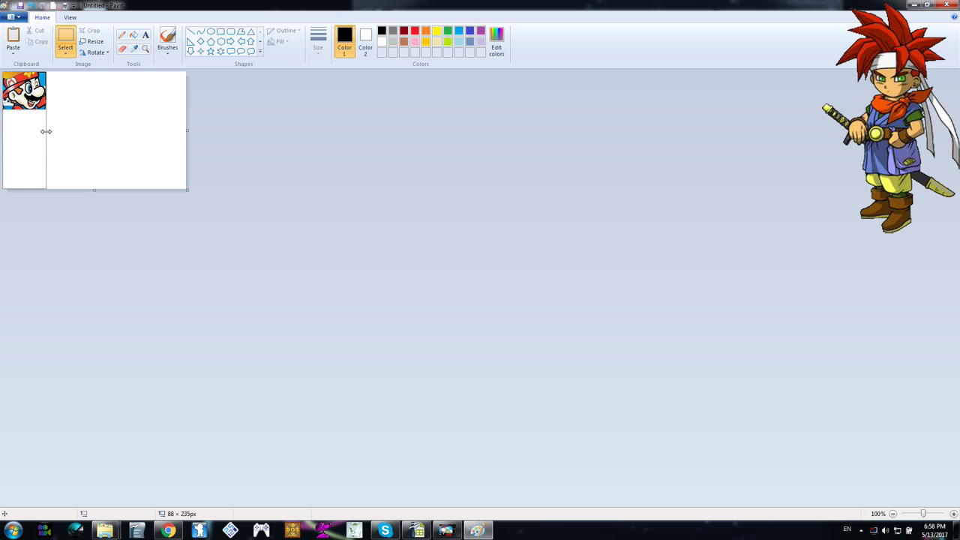
pyautogui.moveTo(46, 131); pyautogui.dragTo(45, 131)
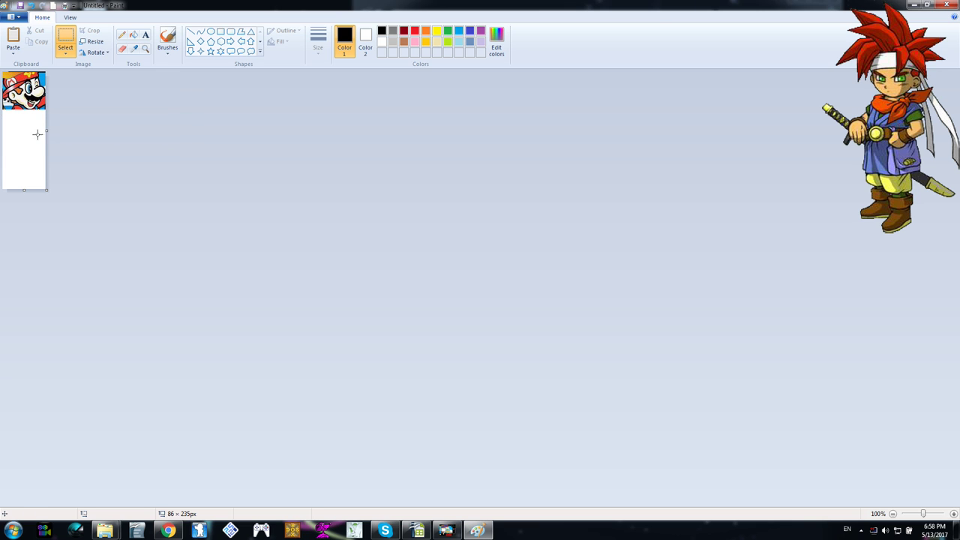
pyautogui.moveTo(24, 190); pyautogui.dragTo(23, 111)
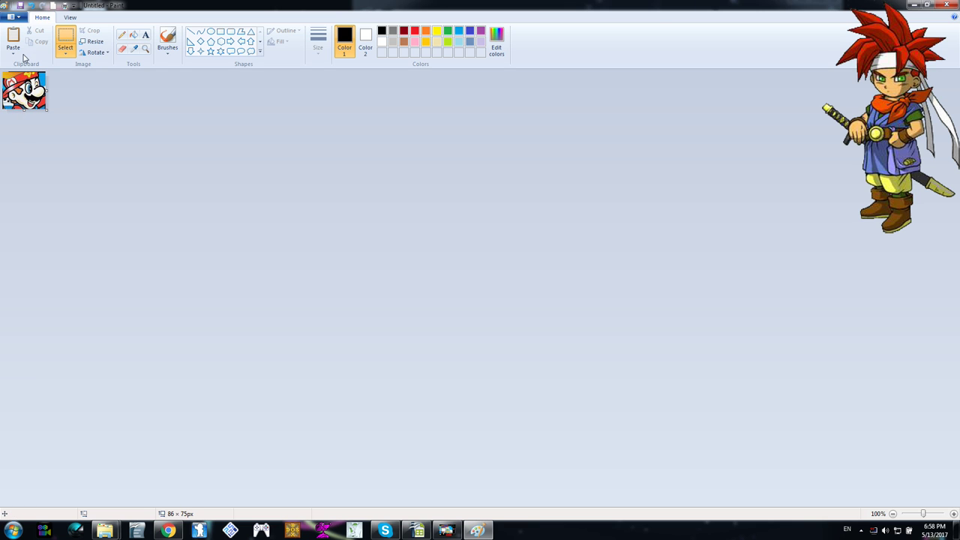
# - Save the image as icon.png in input > Mario Paint, then close Paint
pyautogui.click(20, 5)
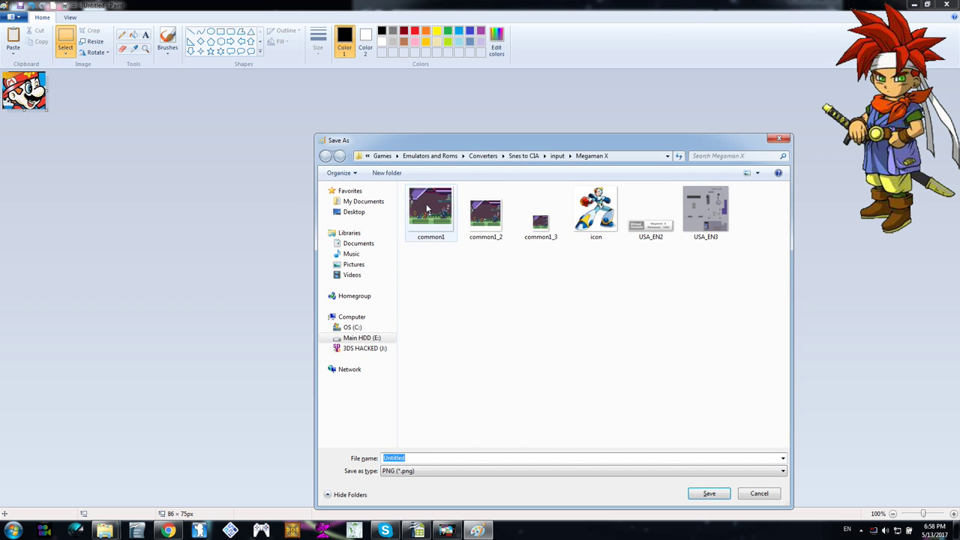
pyautogui.click(555, 157)
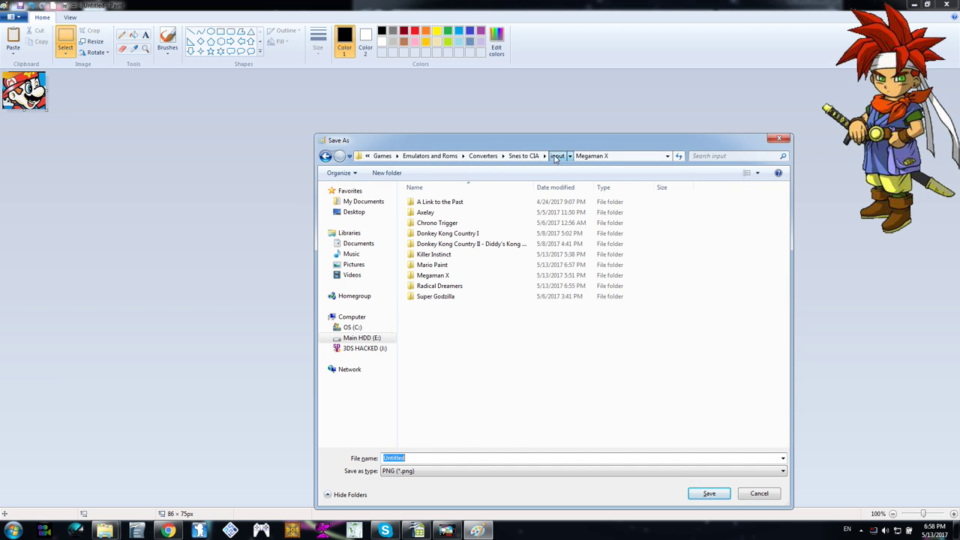
pyautogui.doubleClick(433, 264)
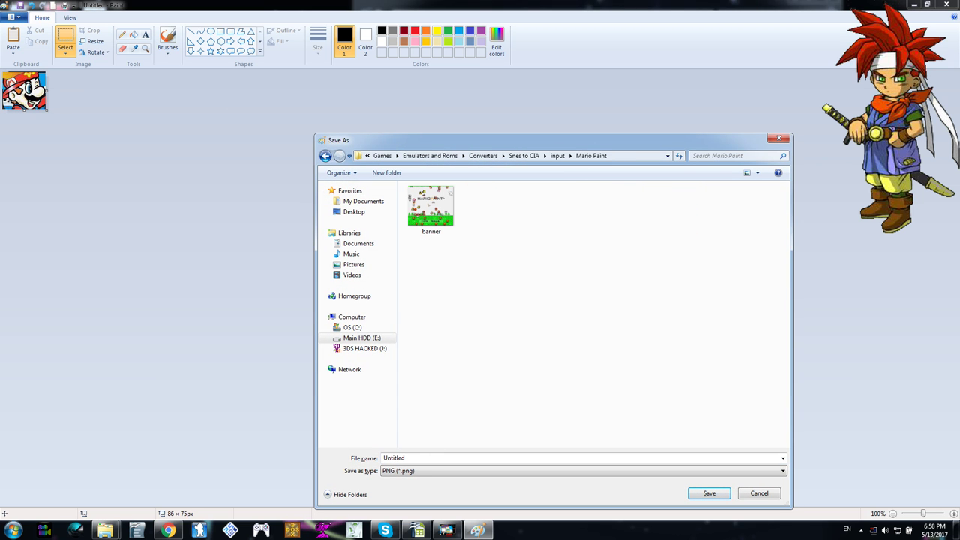
pyautogui.write('icon')
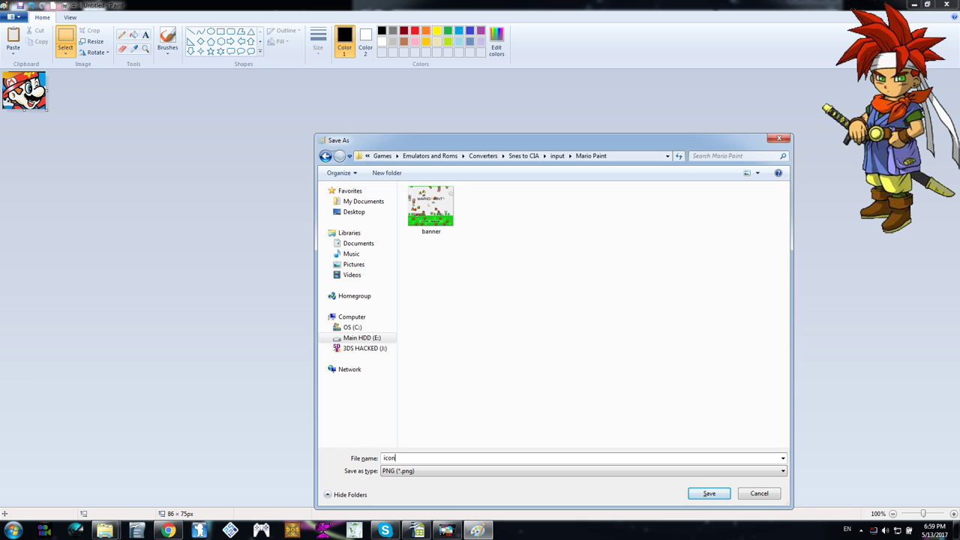
pyautogui.press('Return')
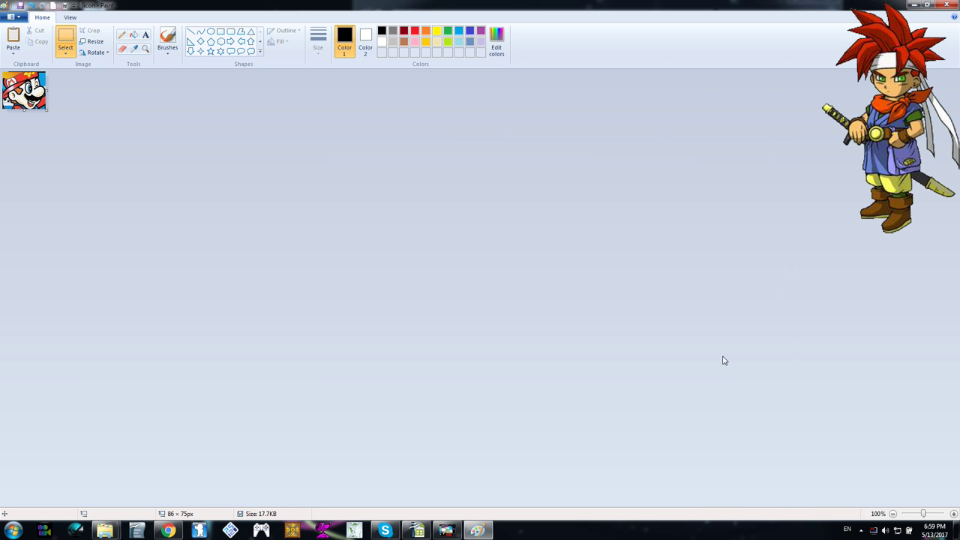
pyautogui.click(947, 4)
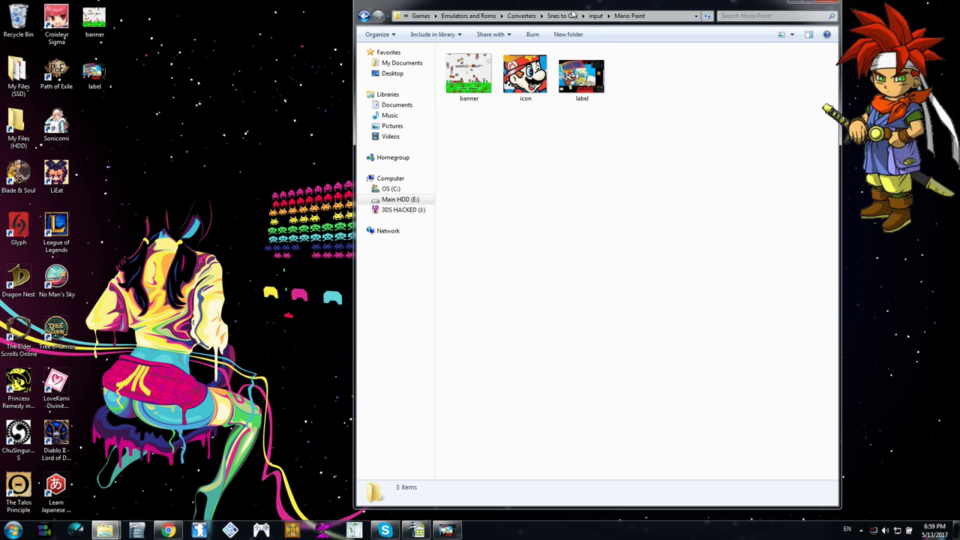
# - Go up to the input folder, open the empty Radical Dreamers folder, and return to Chrome
pyautogui.click(595, 15)
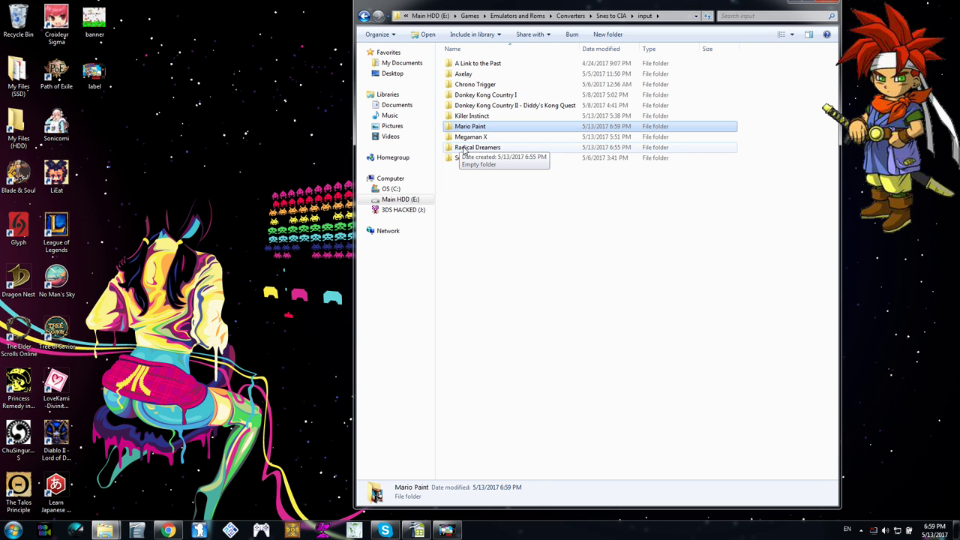
pyautogui.doubleClick(473, 148)
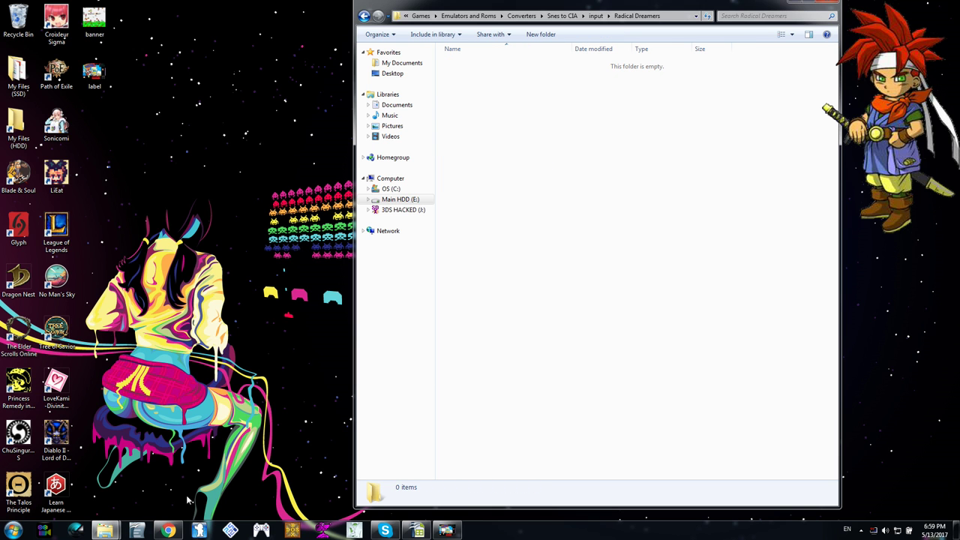
pyautogui.click(175, 529)
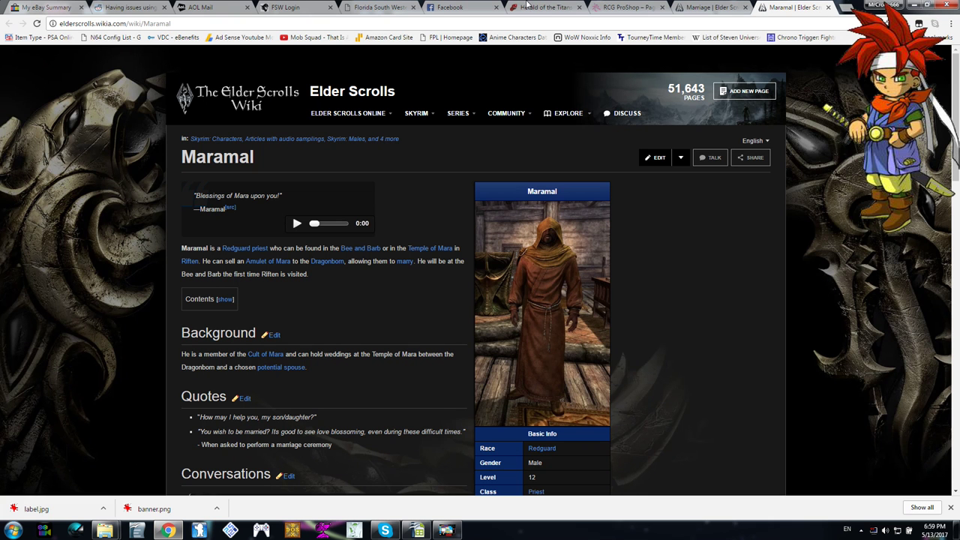
# - Search Google Images for 'Radical Dreamers' and open the title-screen image full size in a new tab
pyautogui.click(844, 8)
pyautogui.write('Radical Dreamers')
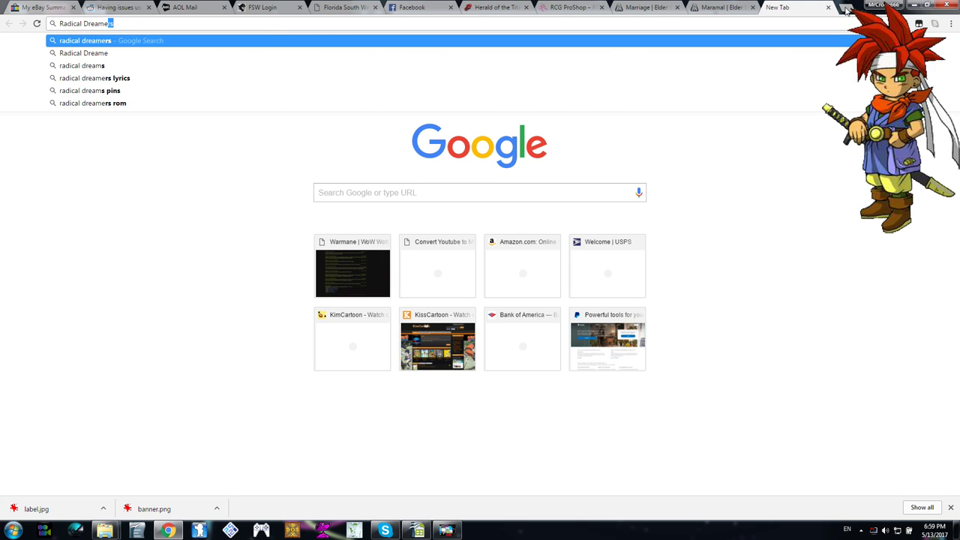
pyautogui.press('Return')
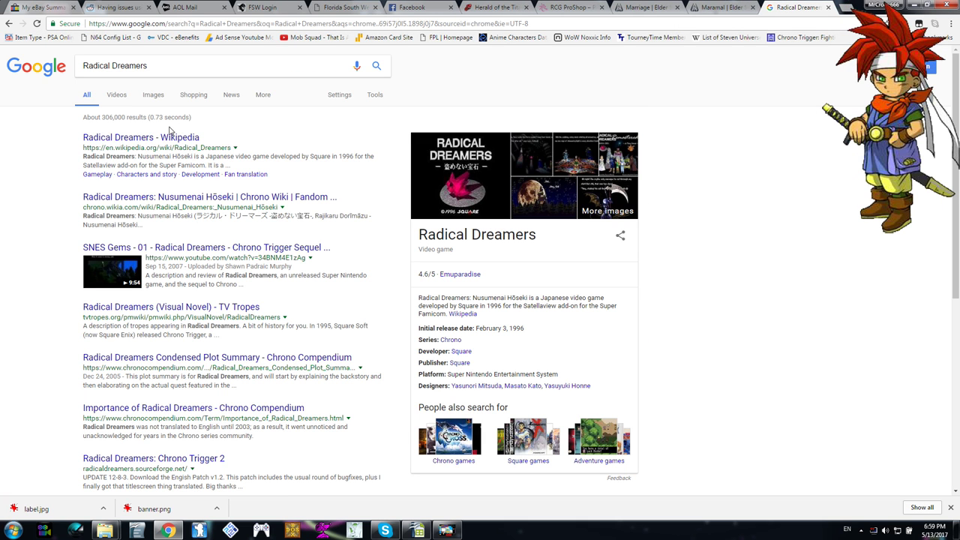
pyautogui.click(153, 96)
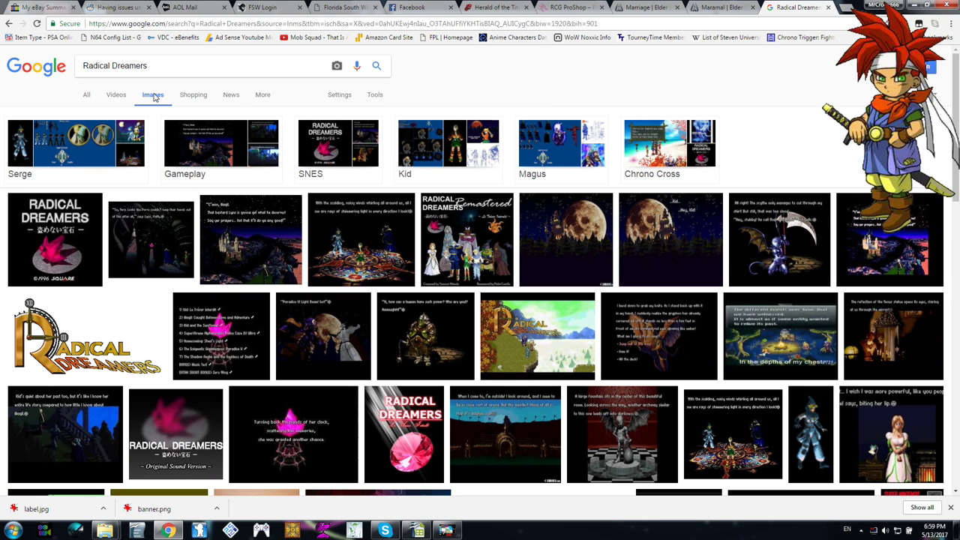
pyautogui.click(54, 244)
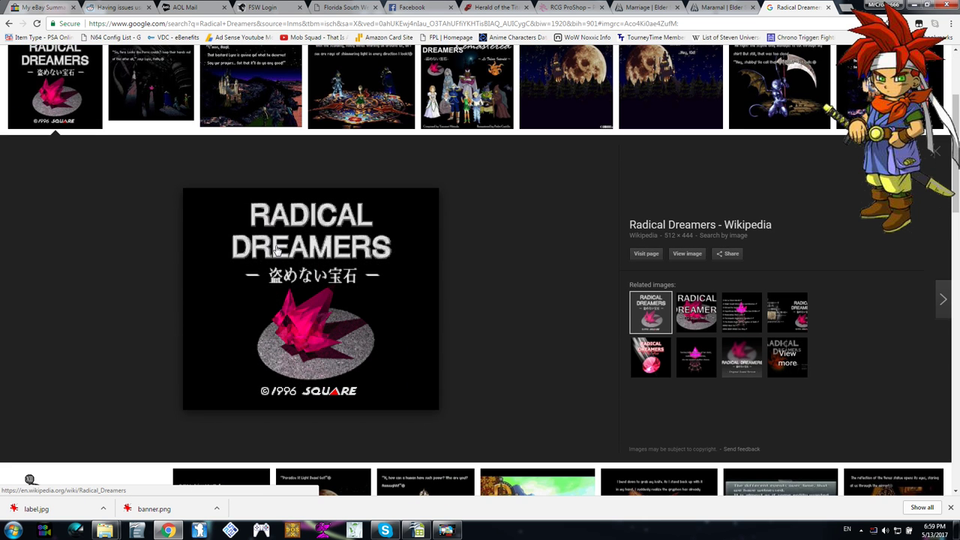
pyautogui.rightClick(684, 258)
pyautogui.click(713, 260)
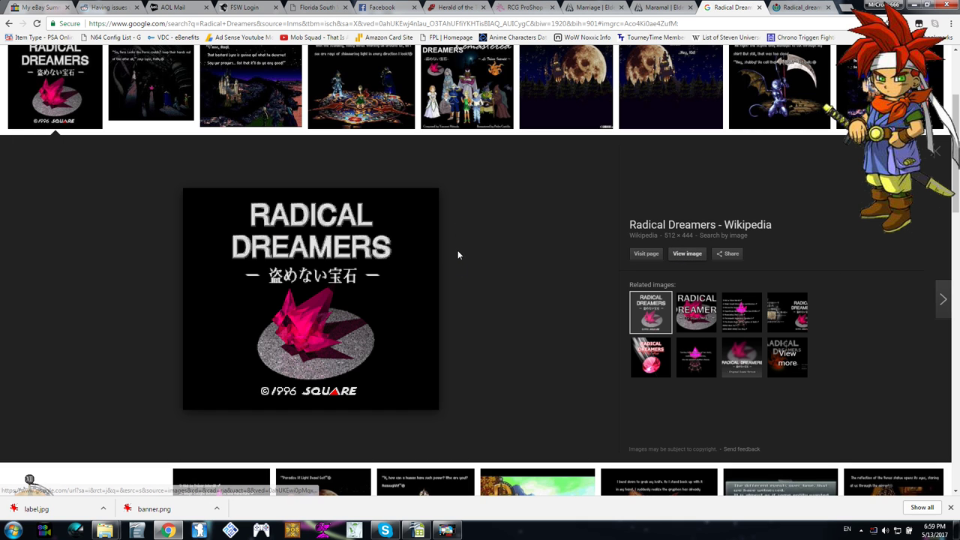
# - Search images for 'Radical Dreamers cart label' and browse the results, checking the title-screen tab
pyautogui.scroll(2, 458, 281)
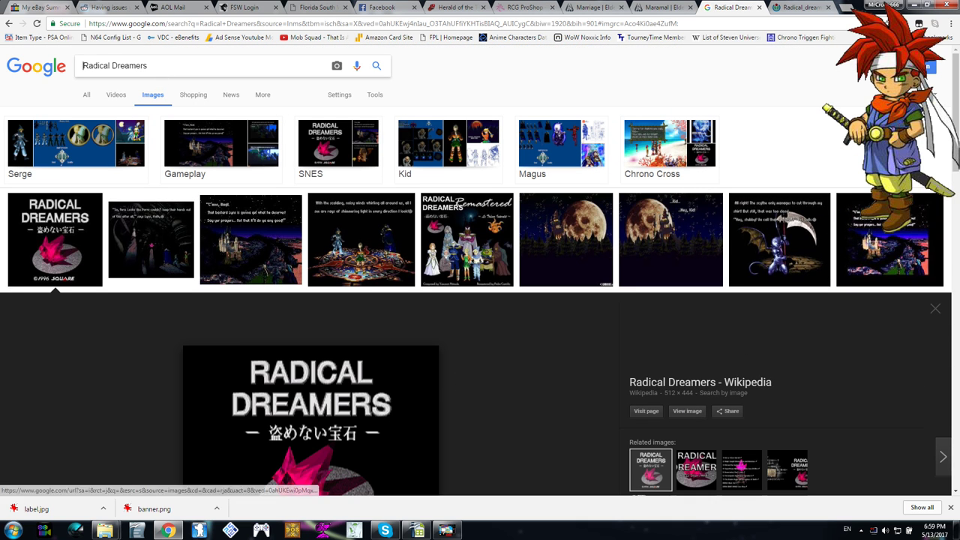
pyautogui.click(193, 59)
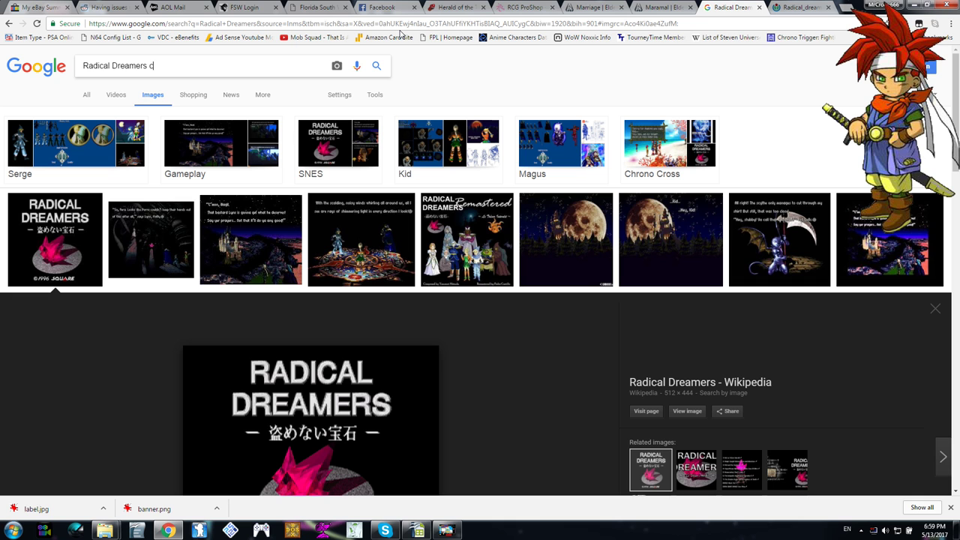
pyautogui.press('Return')
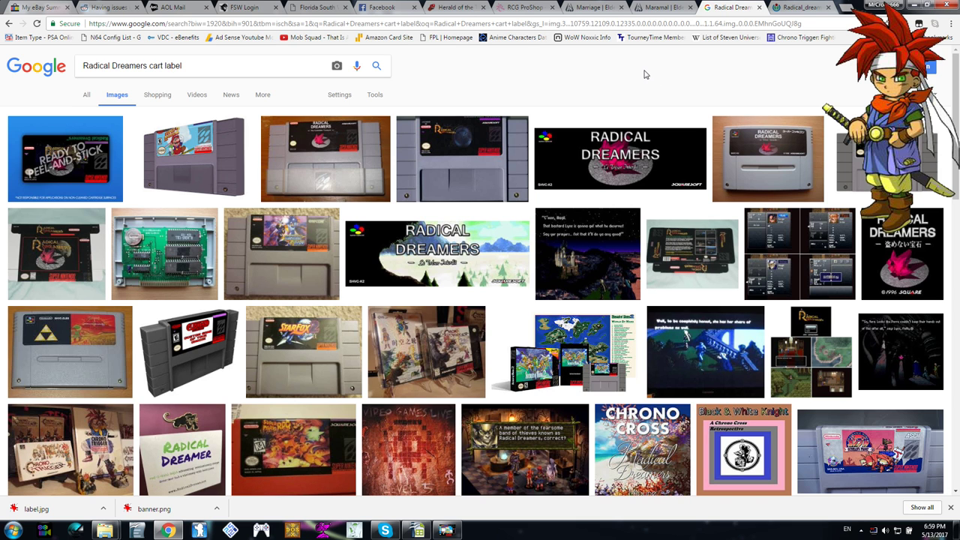
pyautogui.scroll(-3, 609, 153)
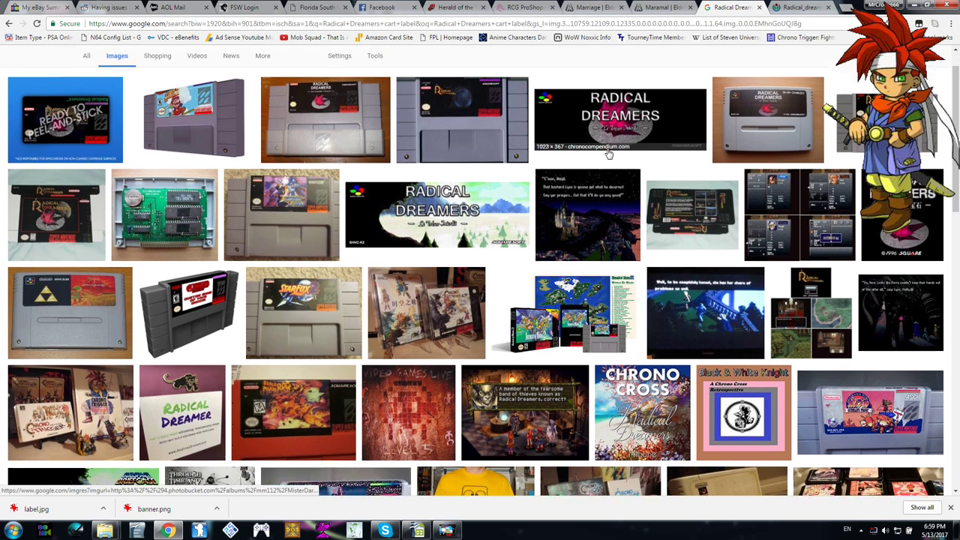
pyautogui.scroll(-1, 609, 153)
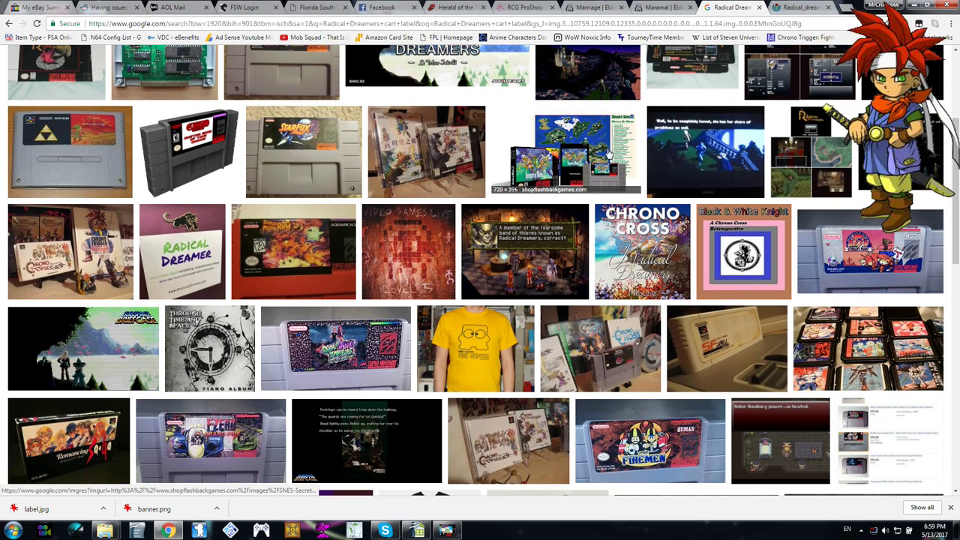
pyautogui.scroll(3, 609, 153)
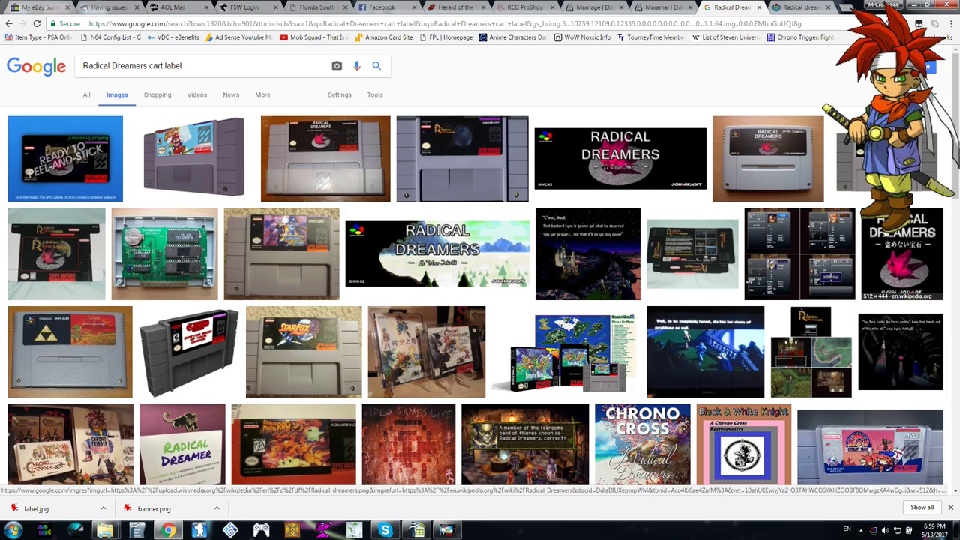
pyautogui.click(877, 229)
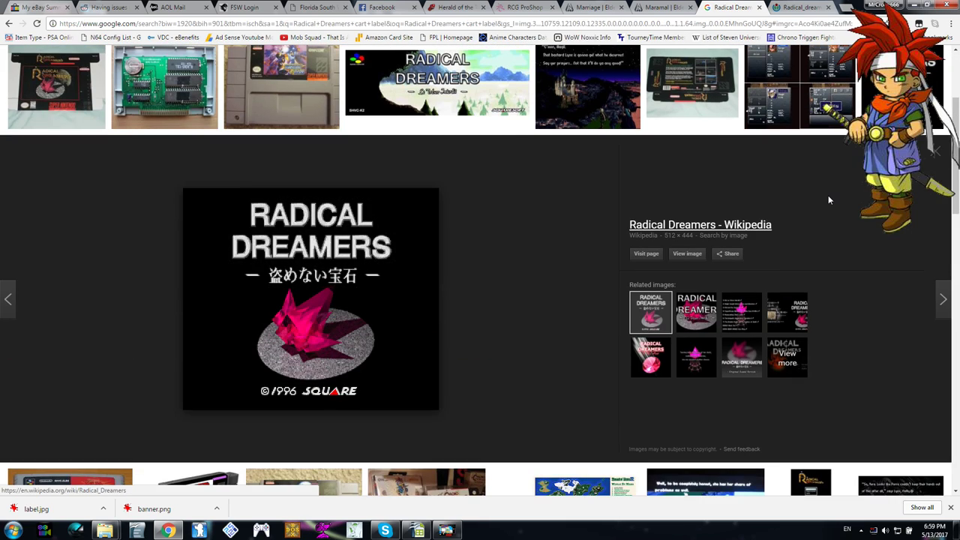
pyautogui.click(783, 6)
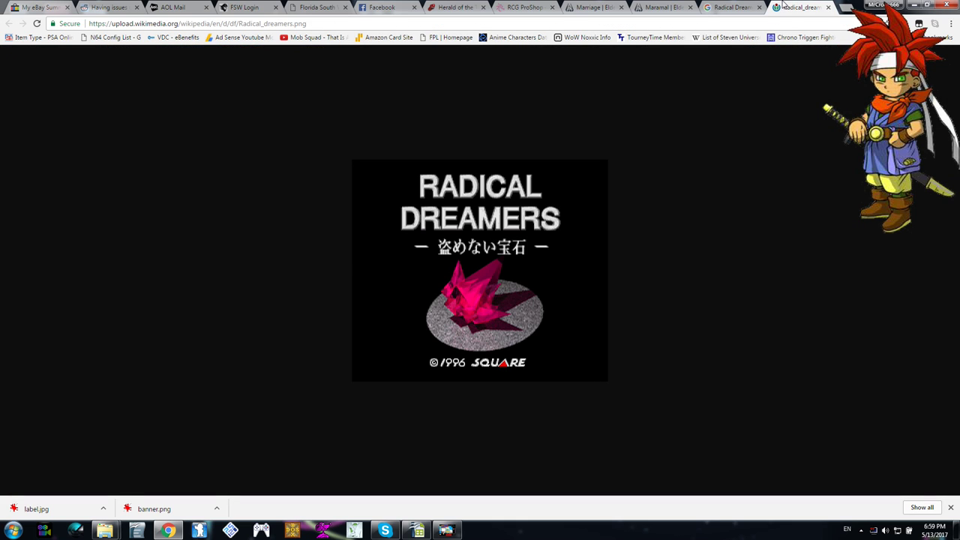
pyautogui.click(730, 8)
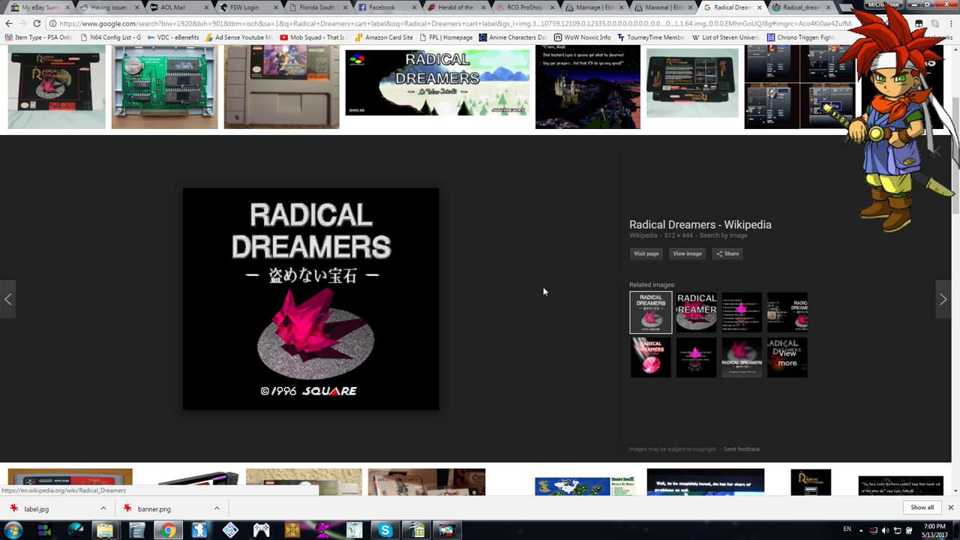
# - Preview the Jap Label and black label designs, opening the full-size label image in a new tab
pyautogui.scroll(1, 516, 243)
pyautogui.click(465, 128)
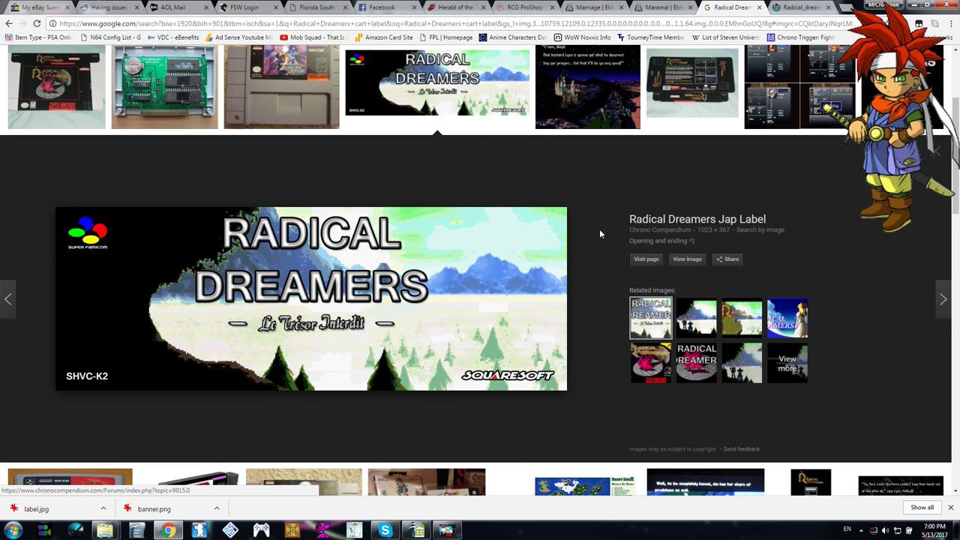
pyautogui.scroll(2, 599, 230)
pyautogui.scroll(1, 594, 252)
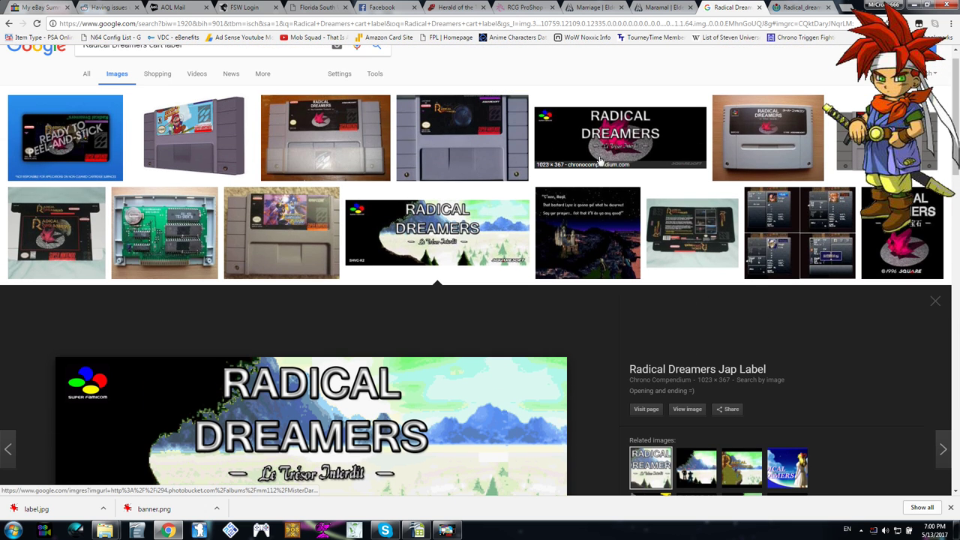
pyautogui.click(600, 161)
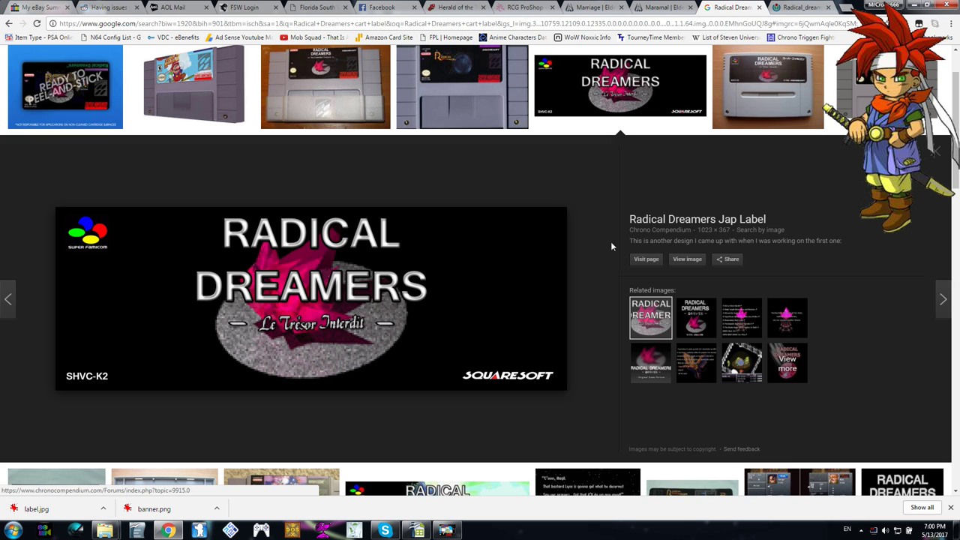
pyautogui.click(688, 259)
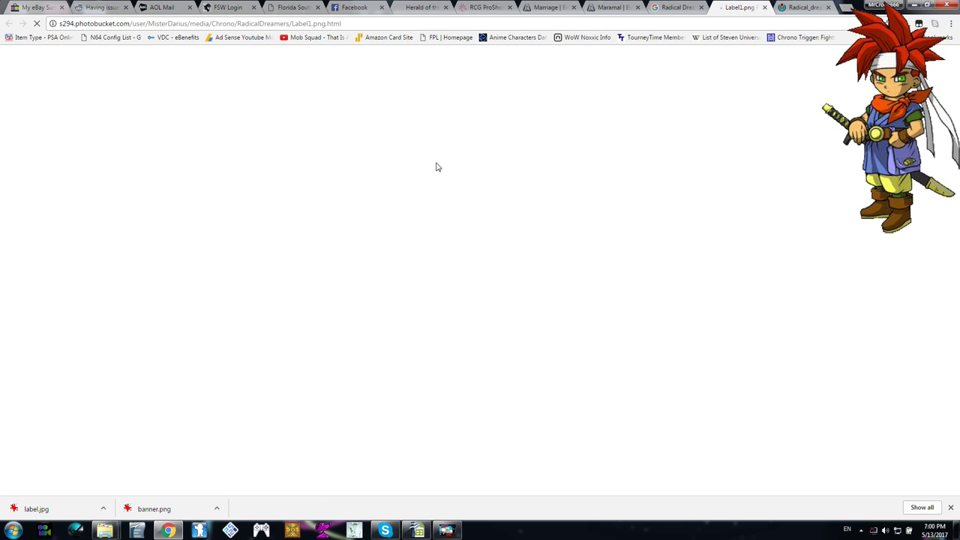
# - Save the Radical Dreamers title-screen image as banner.png, replacing the existing file
pyautogui.click(794, 6)
pyautogui.rightClick(442, 289)
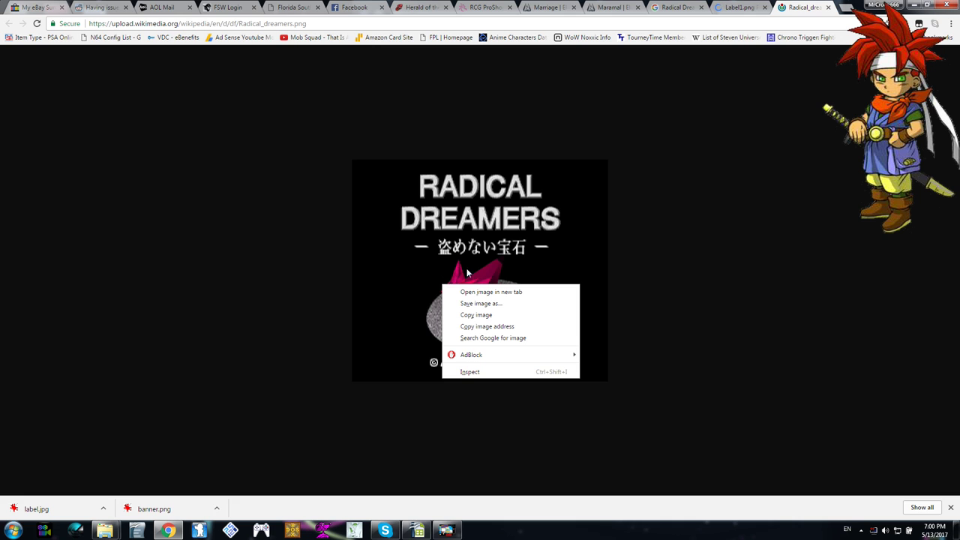
pyautogui.click(471, 303)
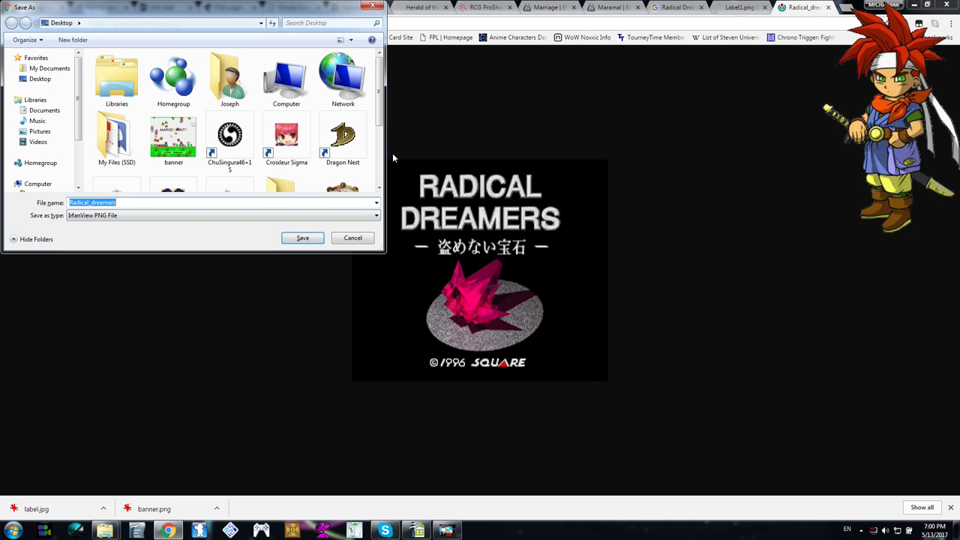
pyautogui.write('banner')
pyautogui.press('Return')
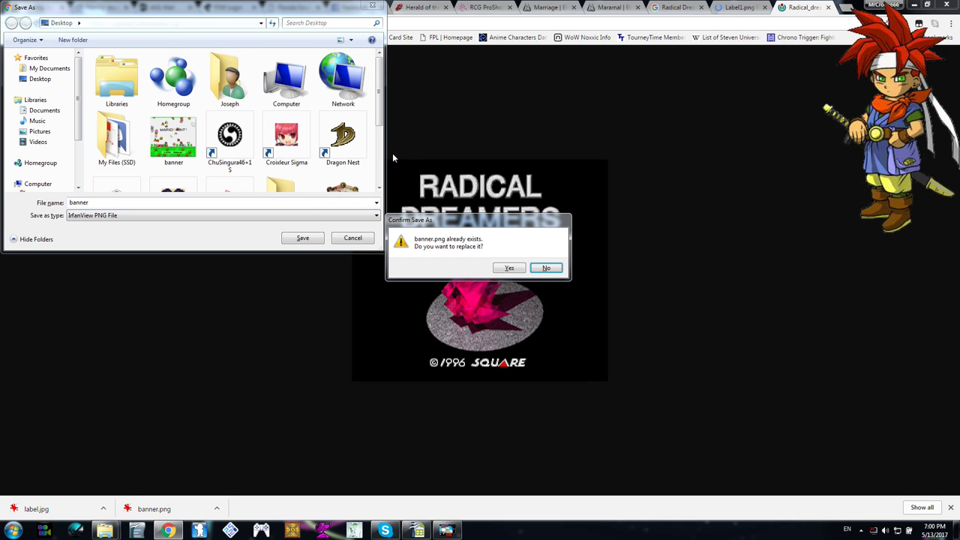
pyautogui.press('Left')
pyautogui.press('Return')
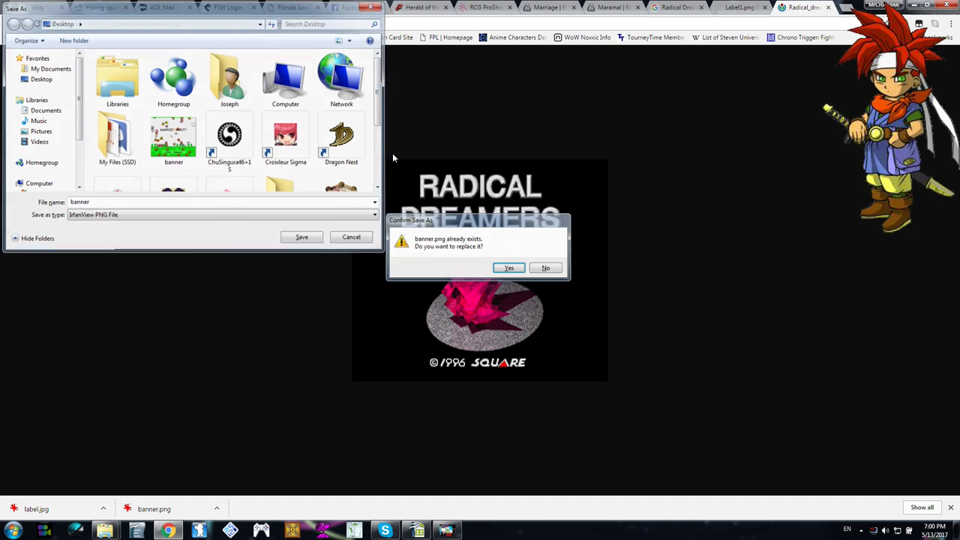
pyautogui.click(828, 8)
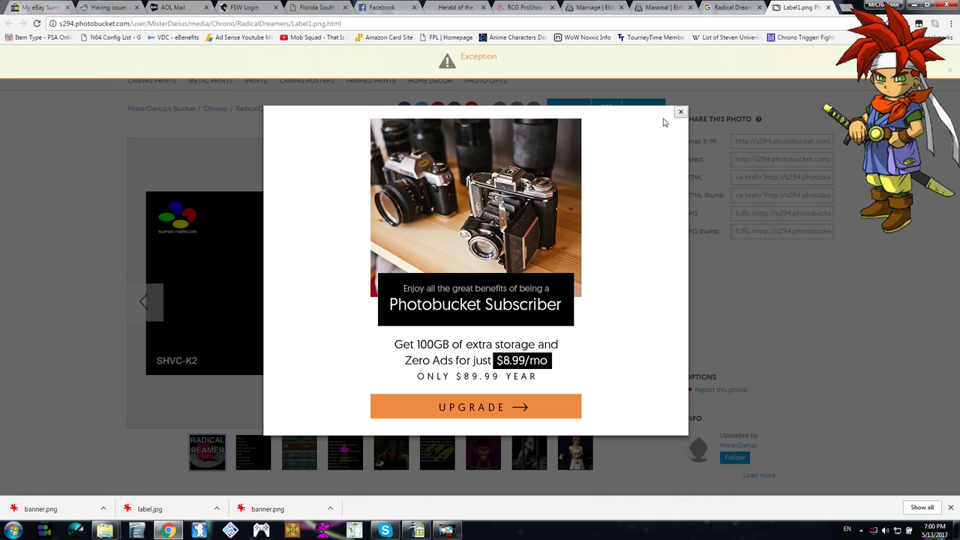
# - Open the Photobucket direct link to Label1.png and save it as label.png
pyautogui.click(678, 113)
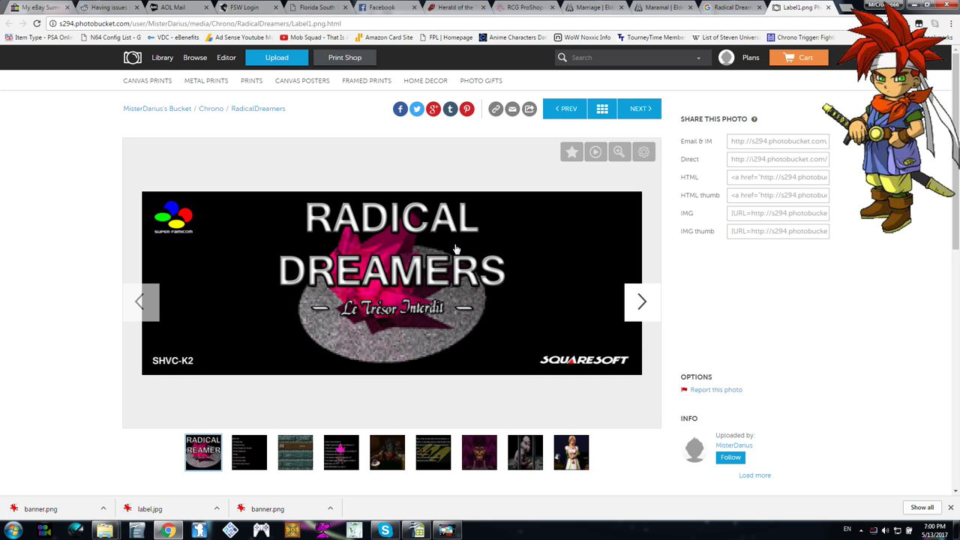
pyautogui.click(759, 160)
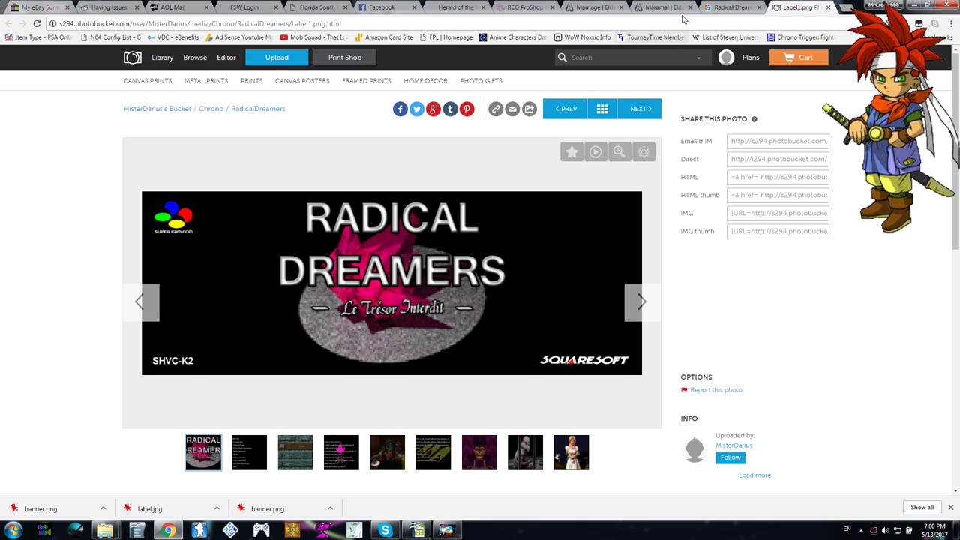
pyautogui.click(653, 23)
pyautogui.write('http://i294.photobucket.com/albums/mm112/MisterDarius/Chrono/RadicalDreamers/Label1.png')
pyautogui.press('Return')
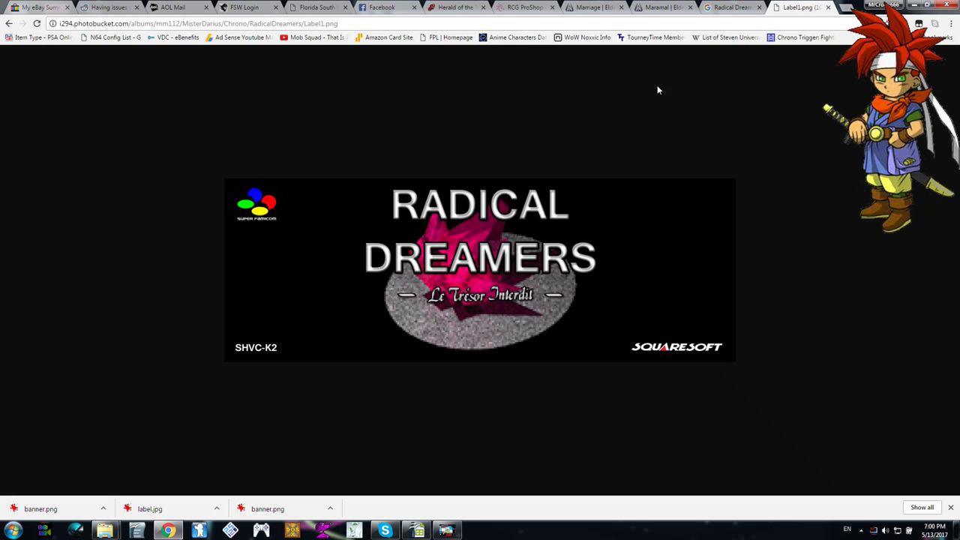
pyautogui.rightClick(491, 229)
pyautogui.click(529, 244)
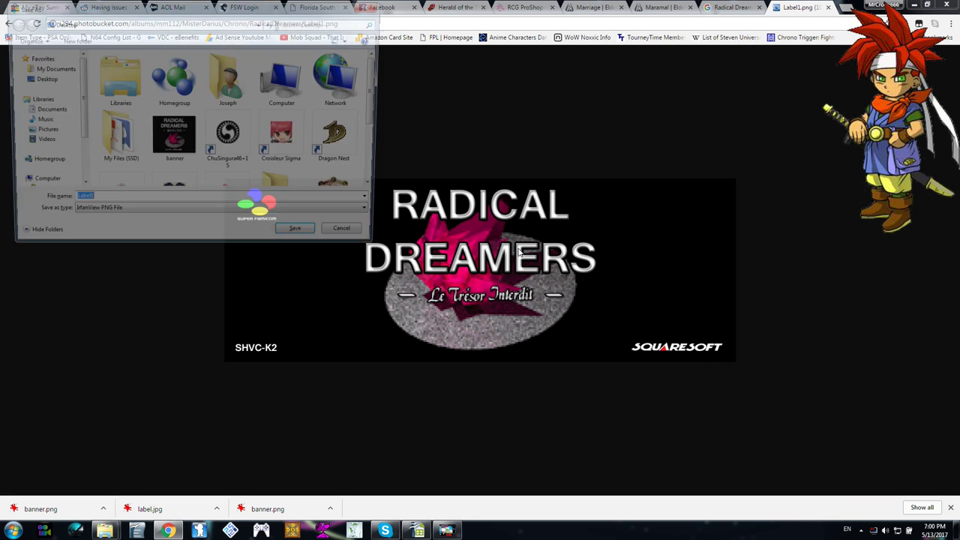
pyautogui.write('label')
pyautogui.press('Return')
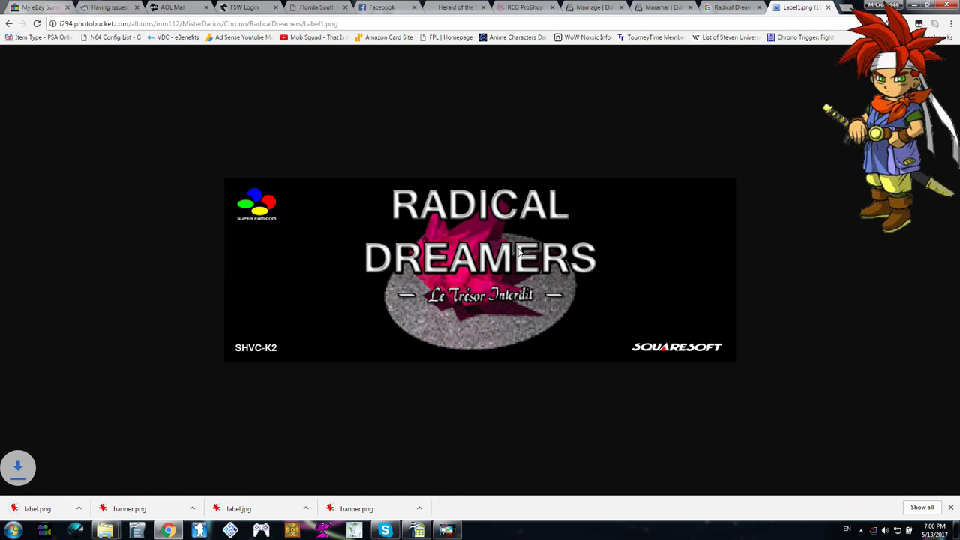
pyautogui.click(829, 8)
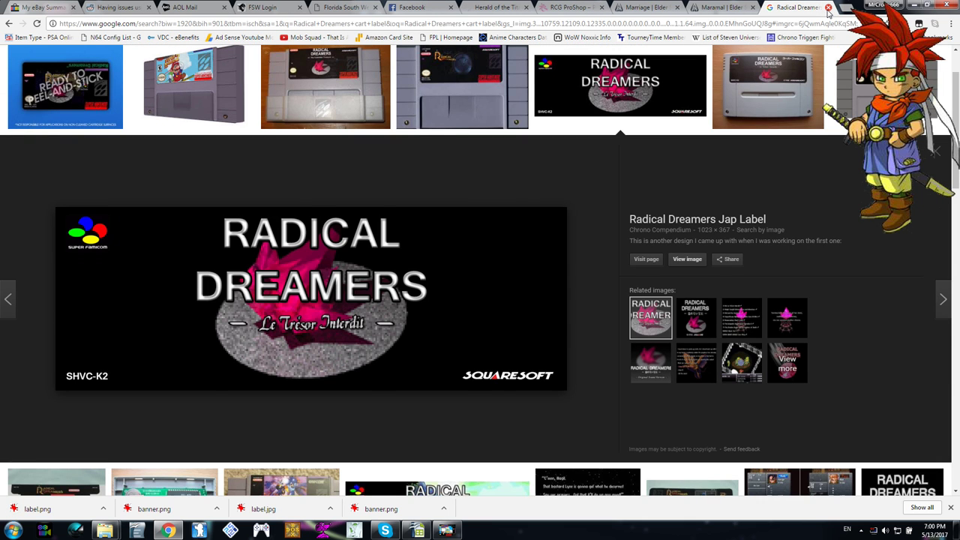
# - Close the search results tab, minimize Chrome, and edit the desktop banner.png in Paint
pyautogui.click(828, 7)
pyautogui.click(915, 4)
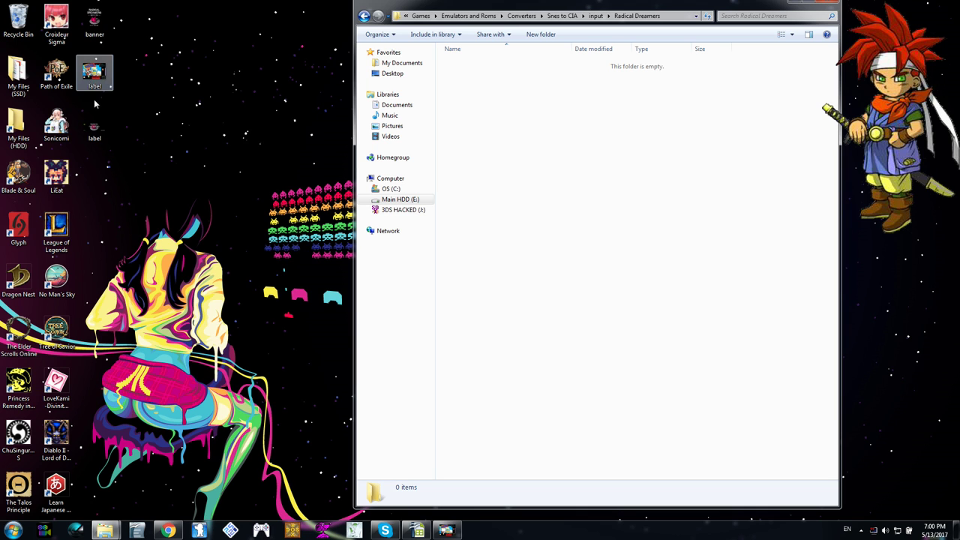
pyautogui.rightClick(98, 20)
pyautogui.click(121, 57)
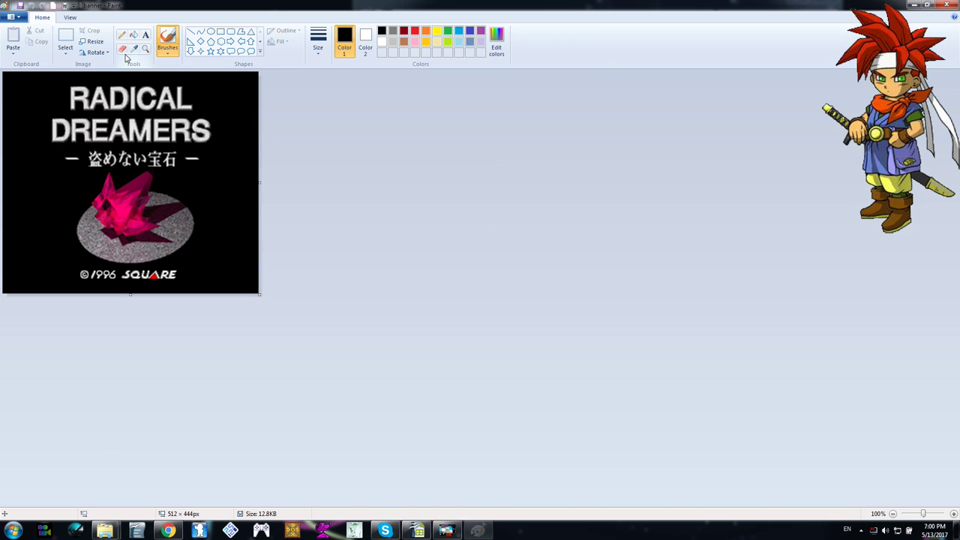
# - Save a copy of the banner image under the name 'icons'
pyautogui.click(15, 18)
pyautogui.click(45, 98)
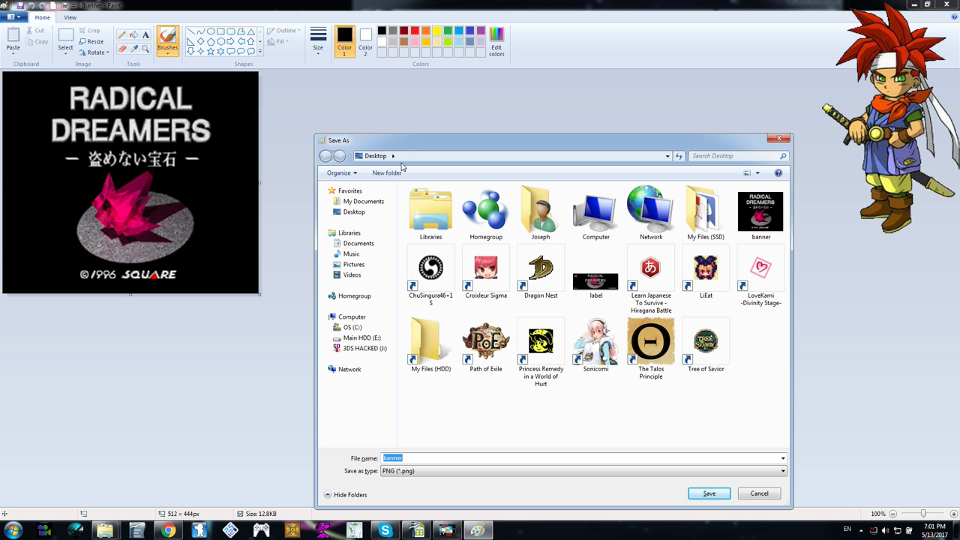
pyautogui.write('icons')
pyautogui.press('Return')
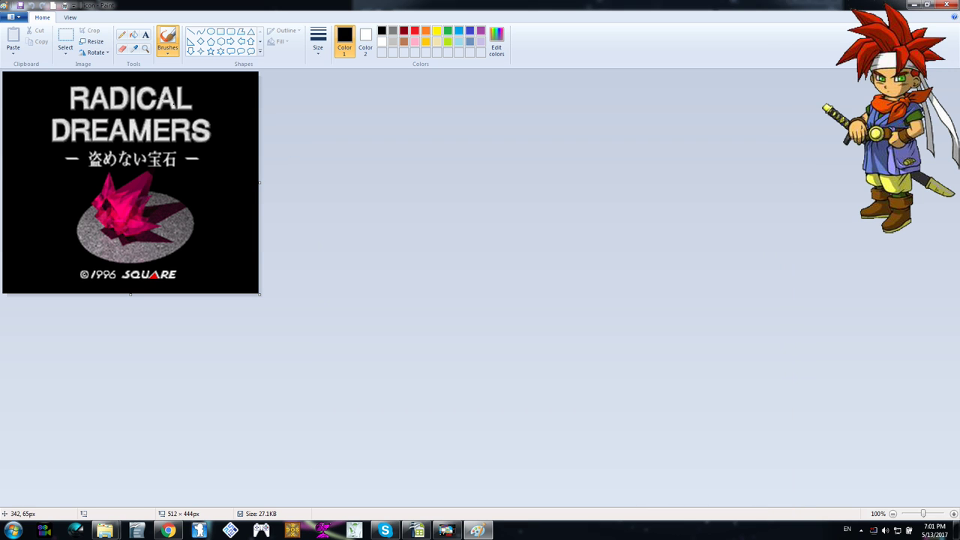
# - Copy the pink crystal to the top-left, crop the canvas to 230 × 196 px, save and close Paint
pyautogui.click(65, 39)
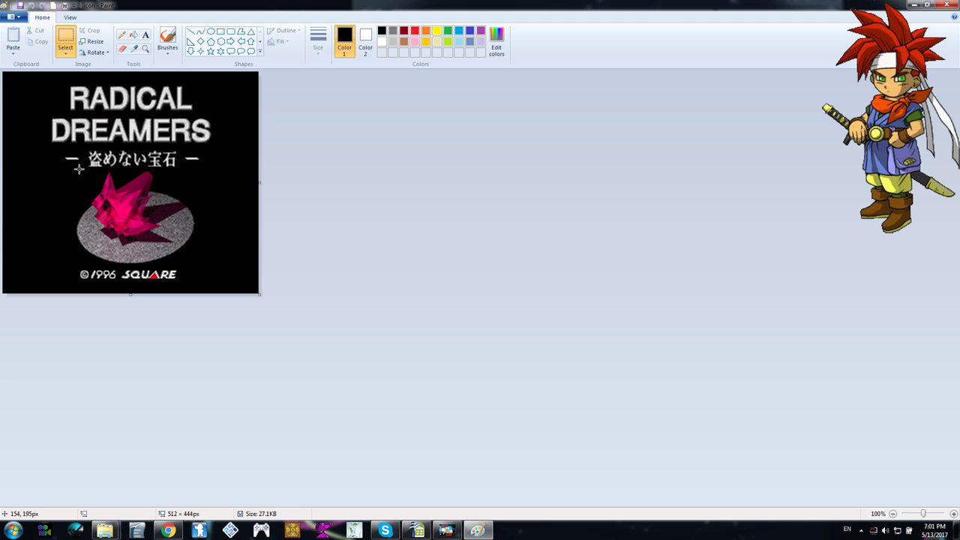
pyautogui.moveTo(78, 170); pyautogui.dragTo(196, 267)
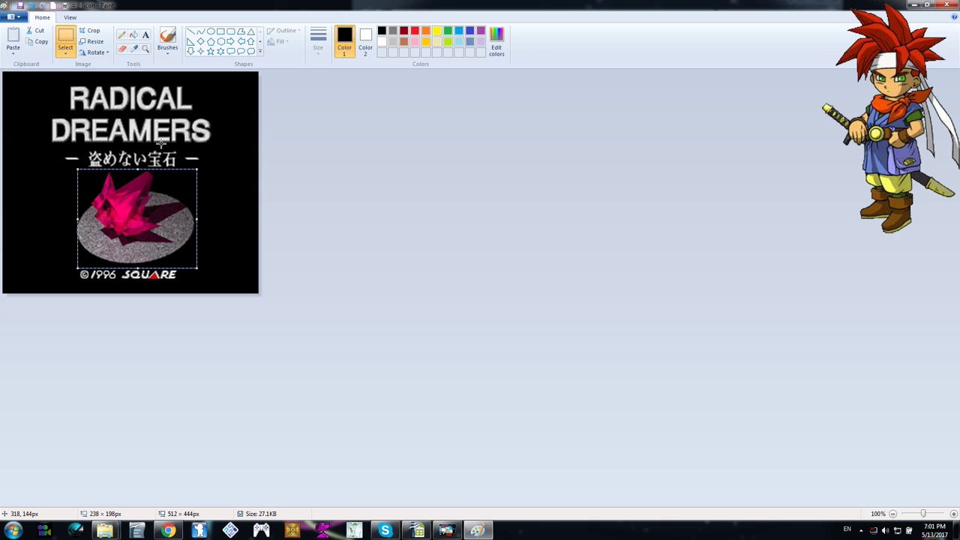
pyautogui.hotkey('ctrl', 'c')
pyautogui.hotkey('ctrl', 'v')
pyautogui.click(187, 199)
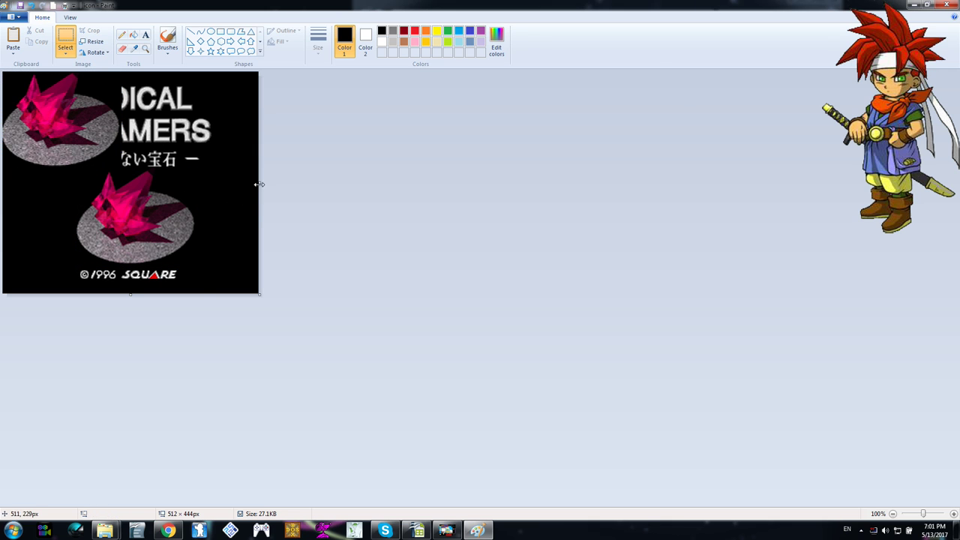
pyautogui.moveTo(203, 181); pyautogui.dragTo(118, 181)
pyautogui.moveTo(60, 294); pyautogui.dragTo(78, 169)
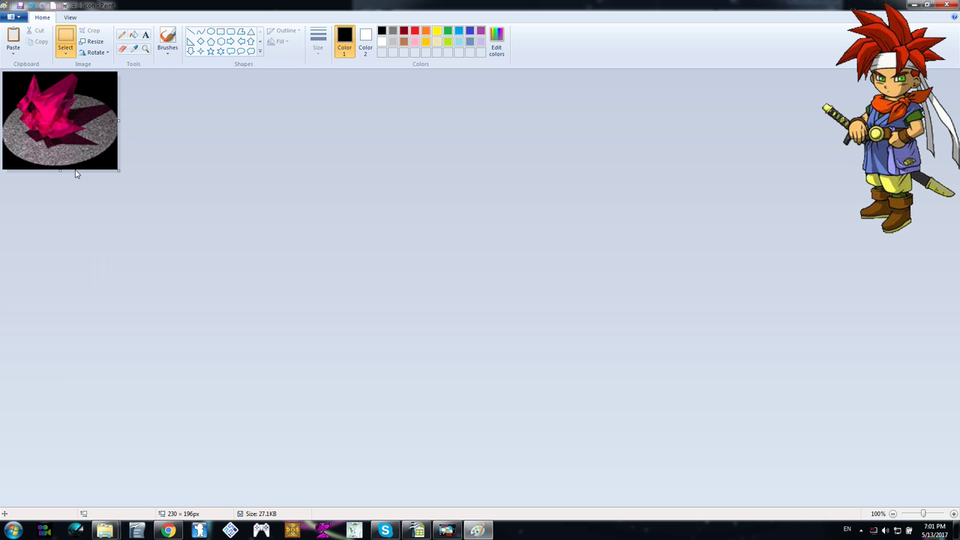
pyautogui.click(19, 6)
pyautogui.click(946, 4)
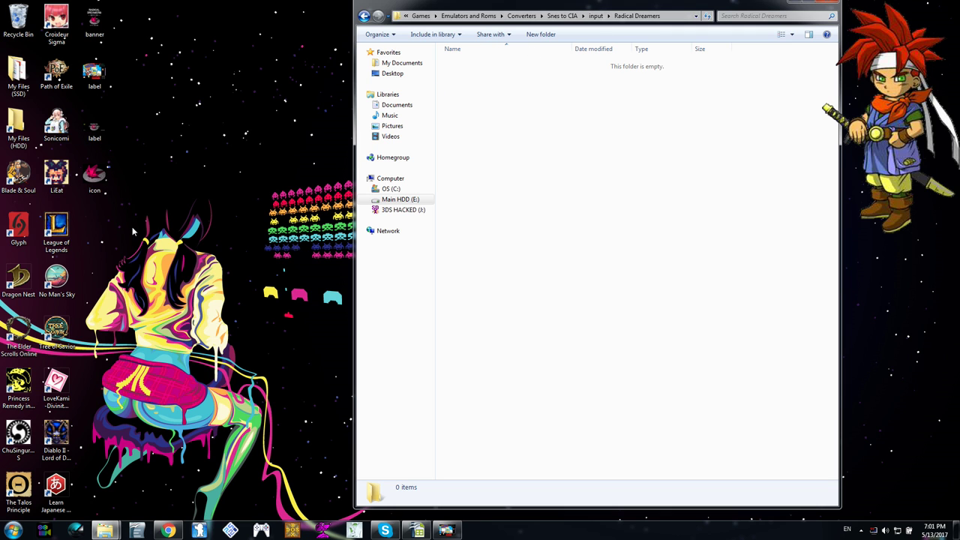
# - Move banner, icon and label from the desktop into Radical Dreamers and view them as Large icons
pyautogui.moveTo(132, 231); pyautogui.dragTo(77, 110)
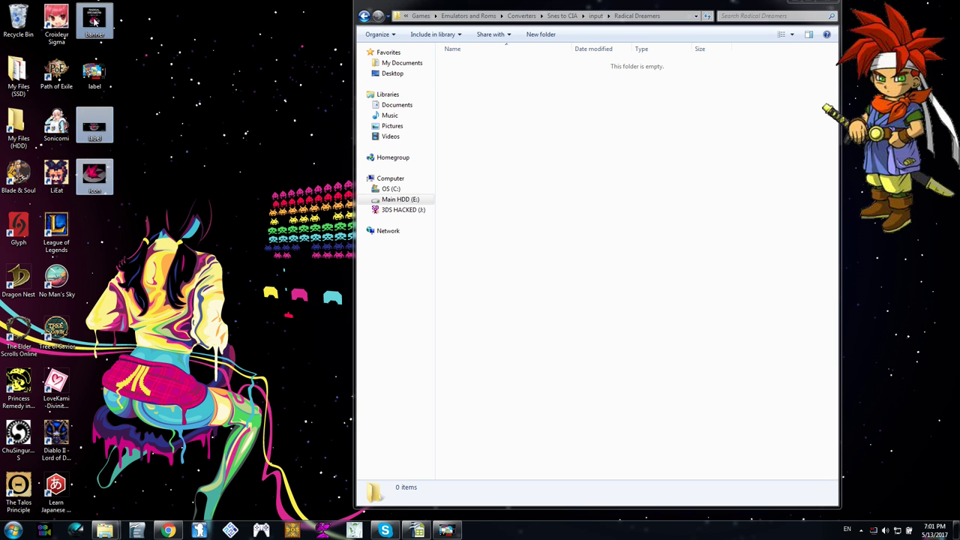
pyautogui.moveTo(95, 21); pyautogui.dragTo(540, 126)
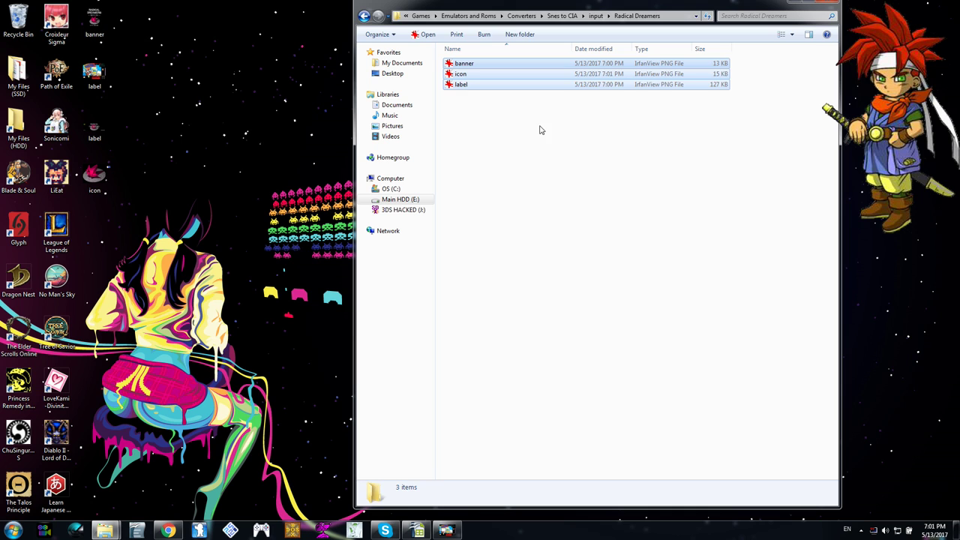
pyautogui.rightClick(549, 187)
pyautogui.moveTo(574, 194)
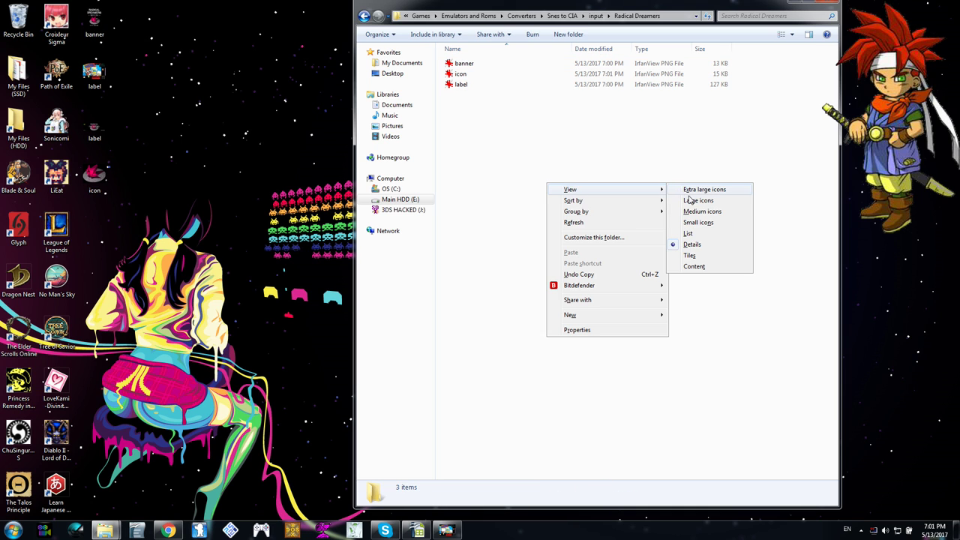
pyautogui.click(696, 200)
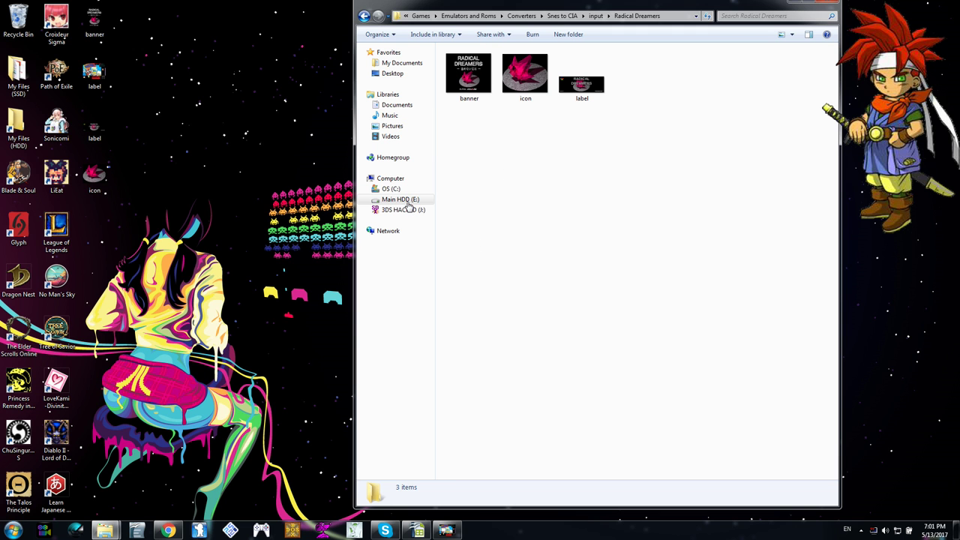
pyautogui.click(168, 531)
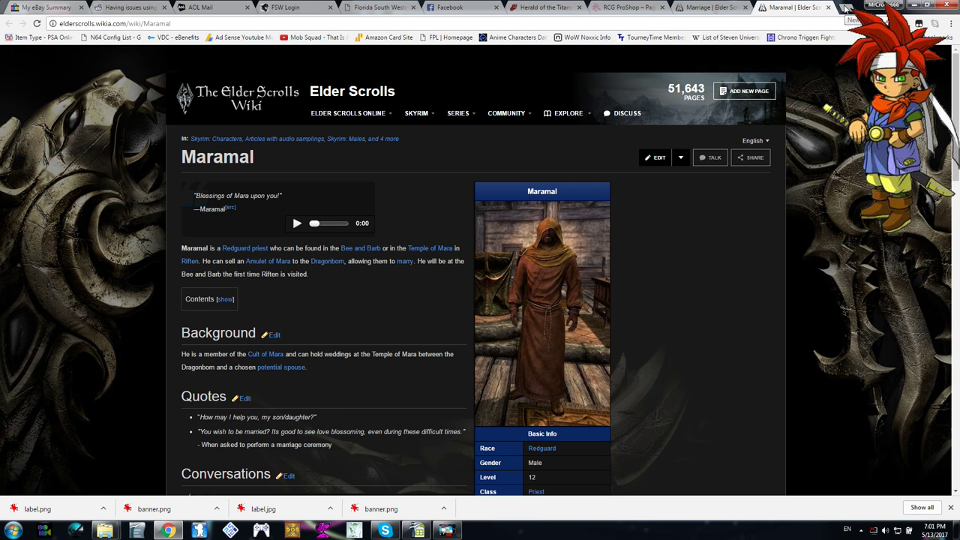
# - Close the Facebook, FSW Login, AOL Mail, reddit and other extra tabs, keeping My eBay Summary
pyautogui.click(495, 8)
pyautogui.click(482, 8)
pyautogui.click(481, 8)
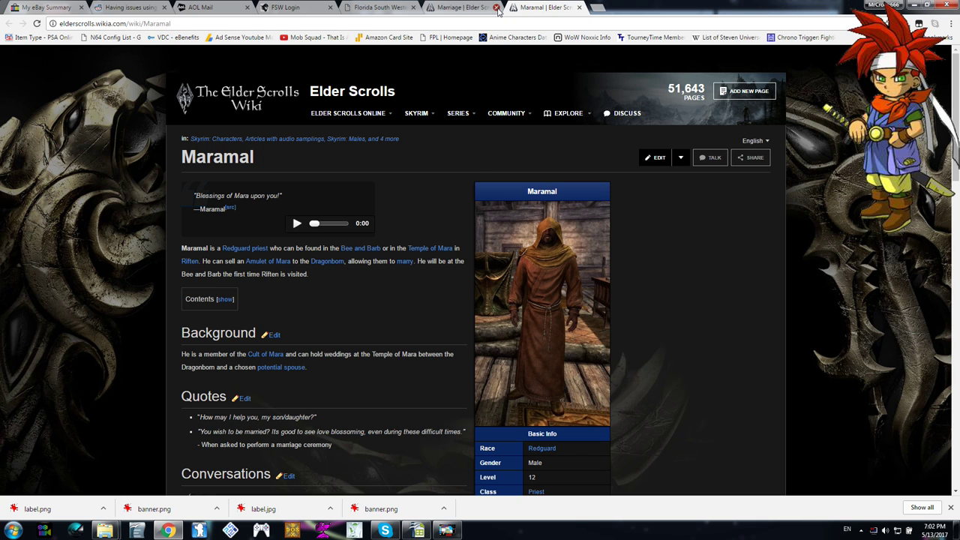
pyautogui.click(480, 7)
pyautogui.click(480, 7)
pyautogui.click(480, 8)
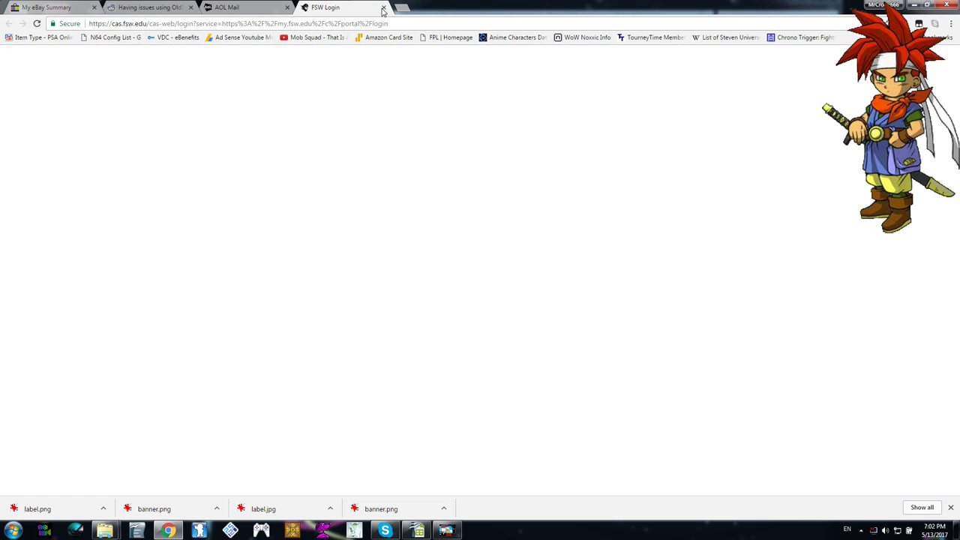
pyautogui.click(384, 8)
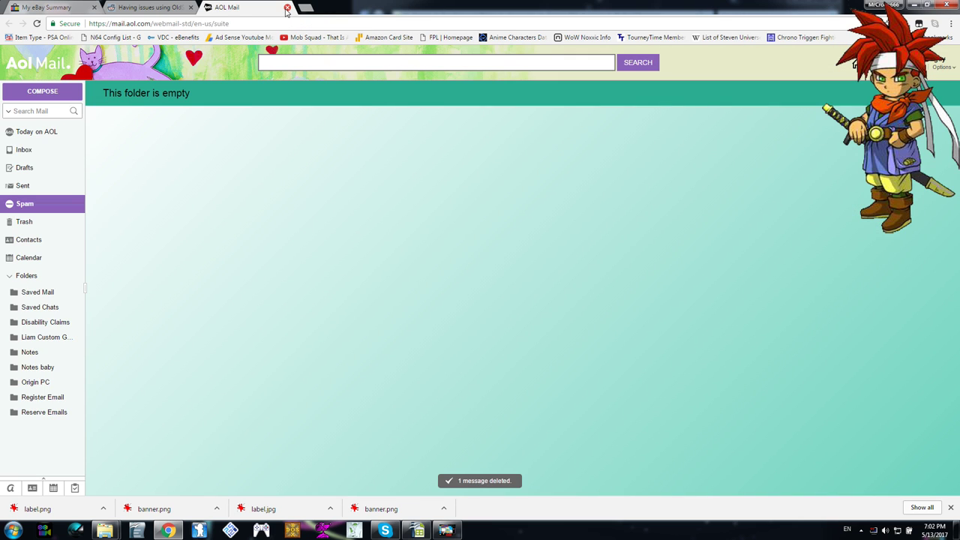
pyautogui.click(287, 7)
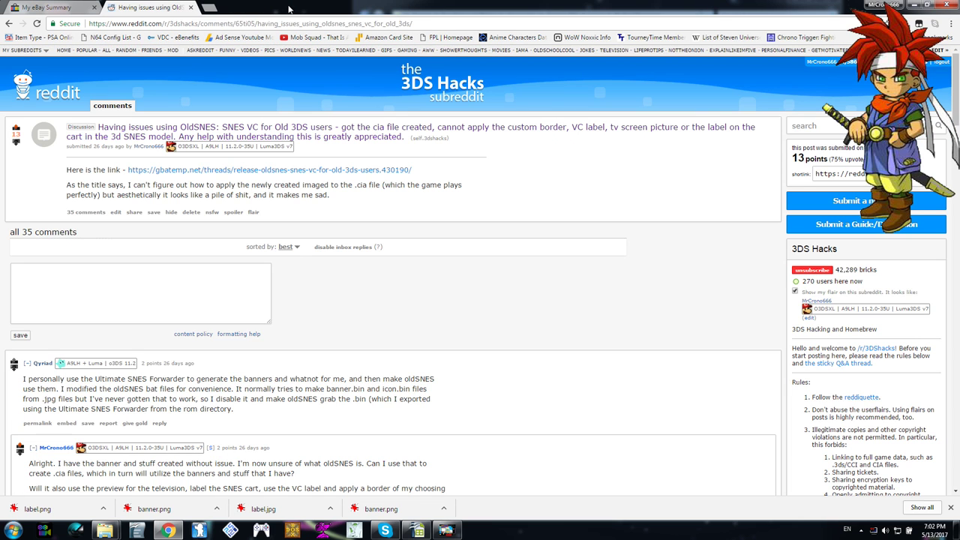
pyautogui.click(191, 8)
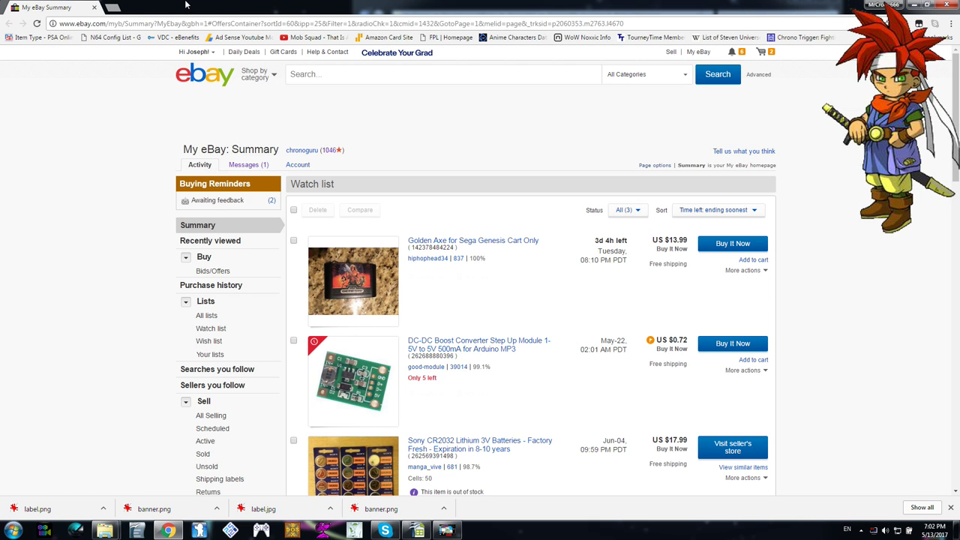
pyautogui.click(178, 23)
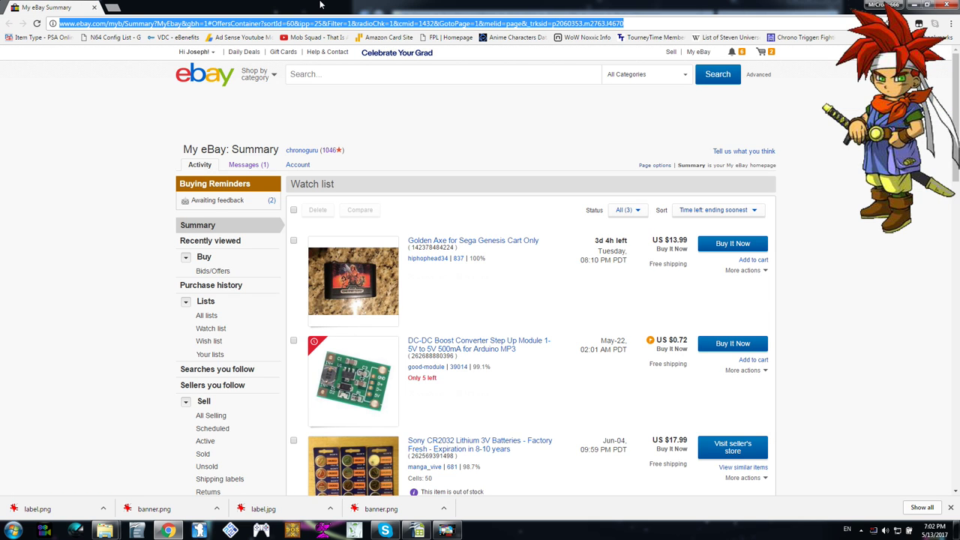
# - Load youtube.com and mute the YouTube tab
pyautogui.write('youtube.com')
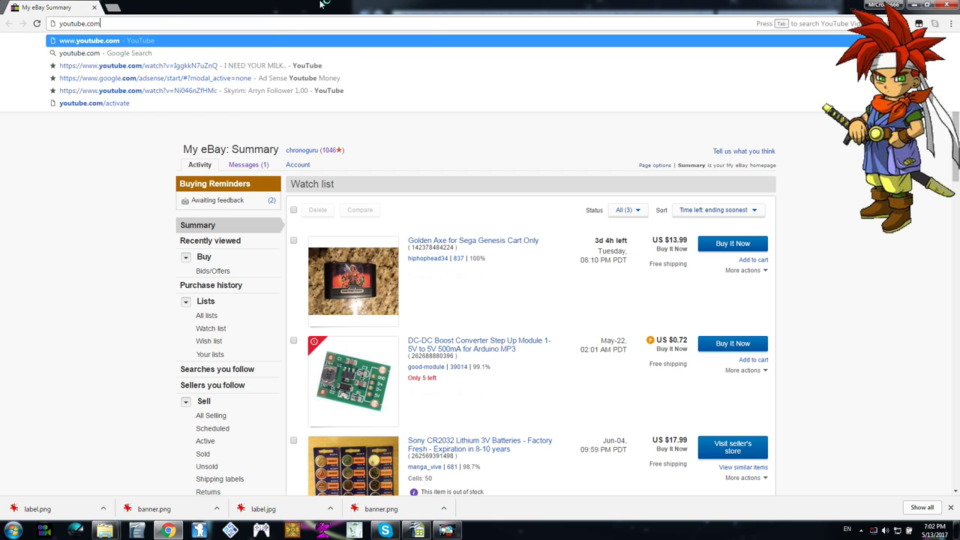
pyautogui.press('Return')
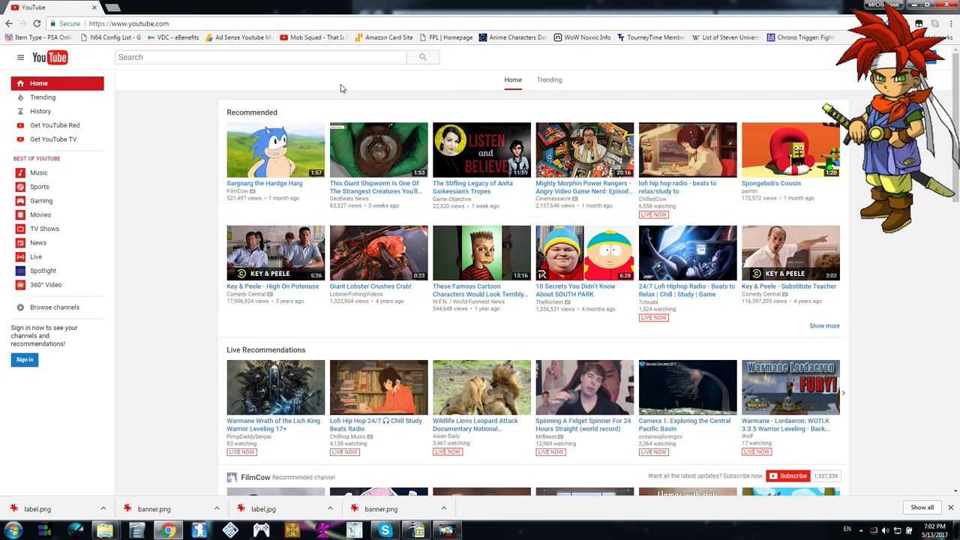
pyautogui.click(34, 6)
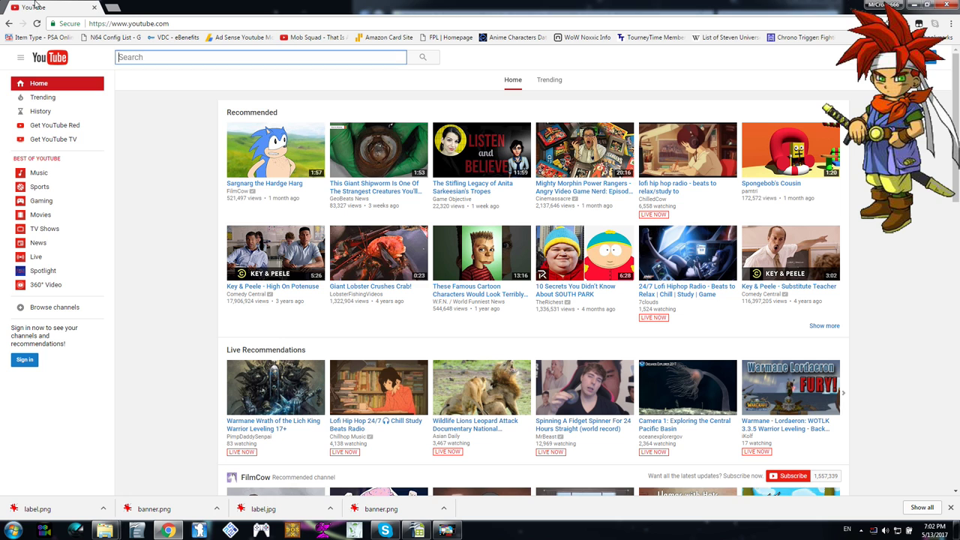
pyautogui.rightClick(61, 9)
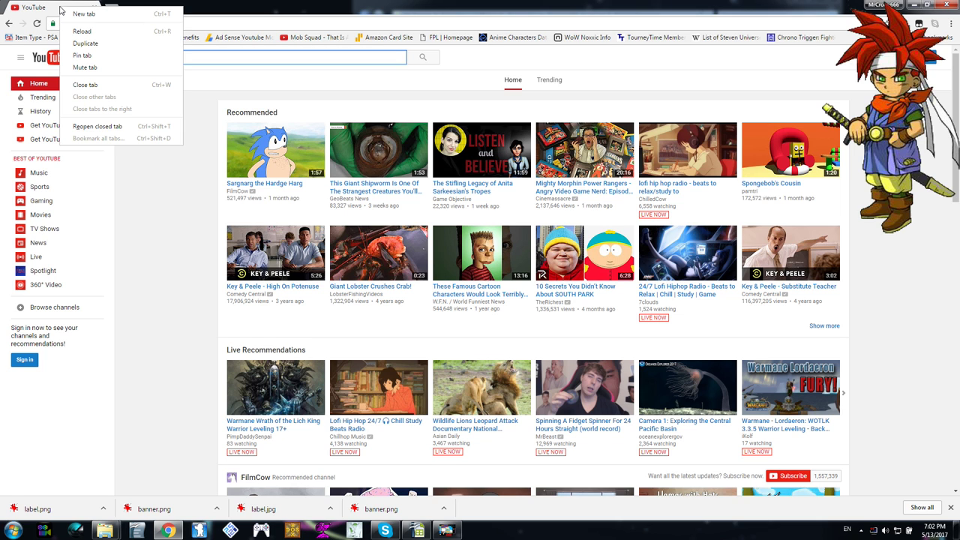
pyautogui.click(90, 68)
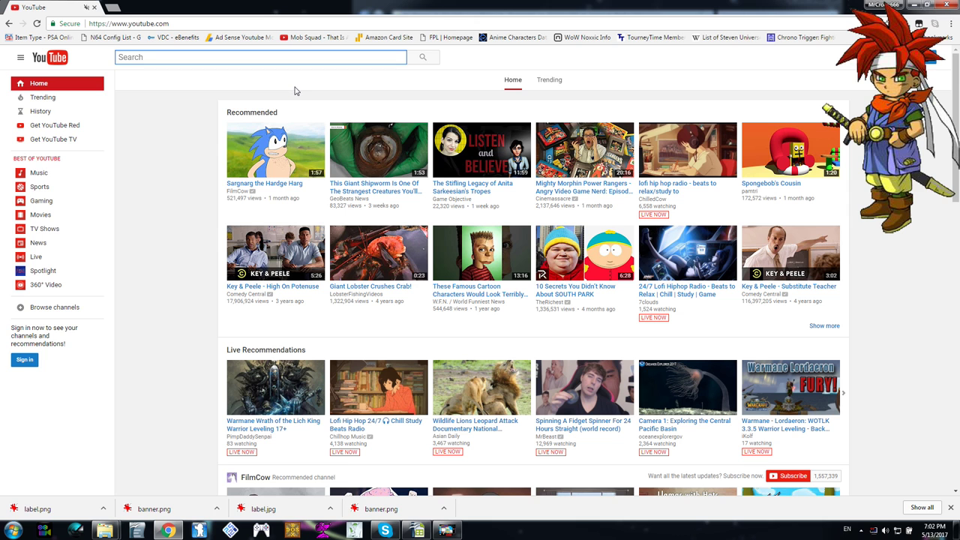
# - Search YouTube for 'Chrono Trigger ost' and scroll through the results
pyautogui.write('r')
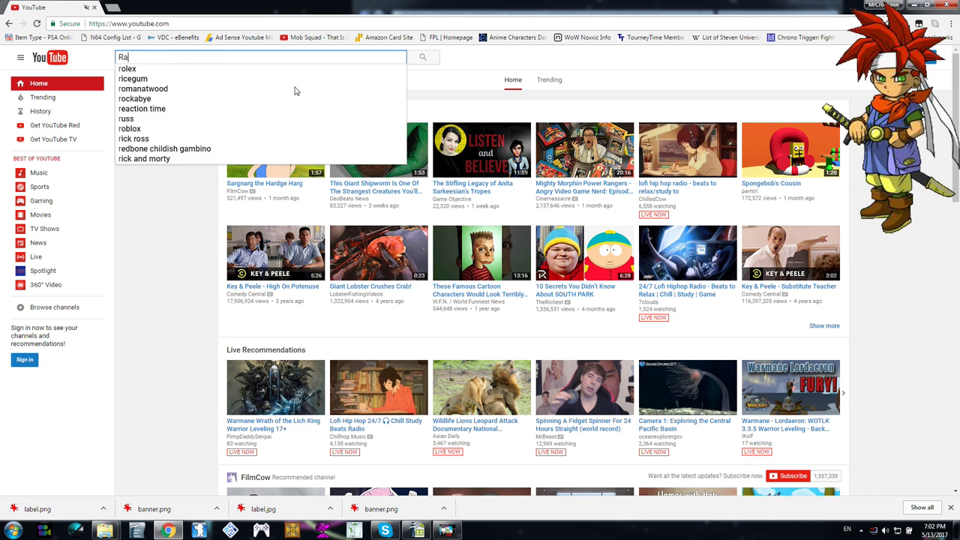
pyautogui.write('h')
pyautogui.press('BackSpace')
pyautogui.press('BackSpace')
pyautogui.write('Chrono Trigger')
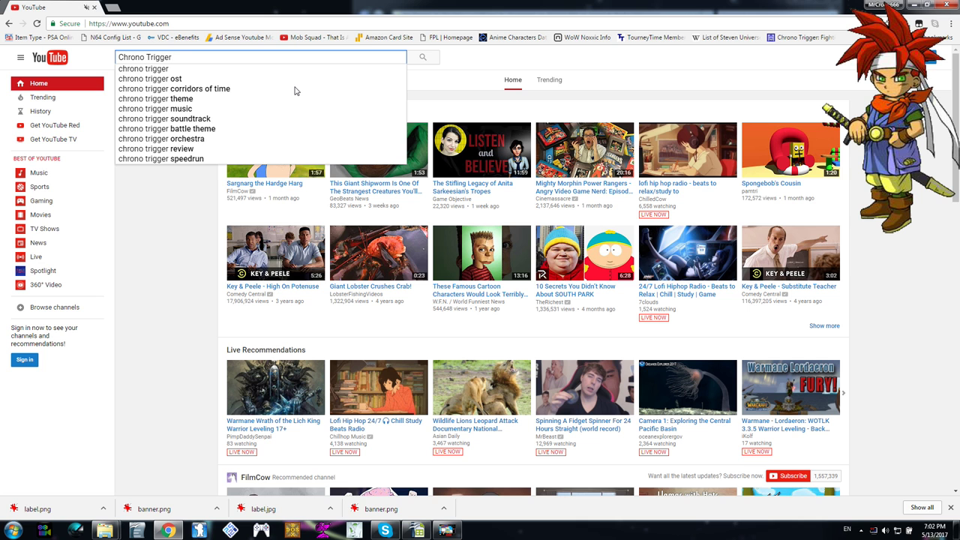
pyautogui.press('Return')
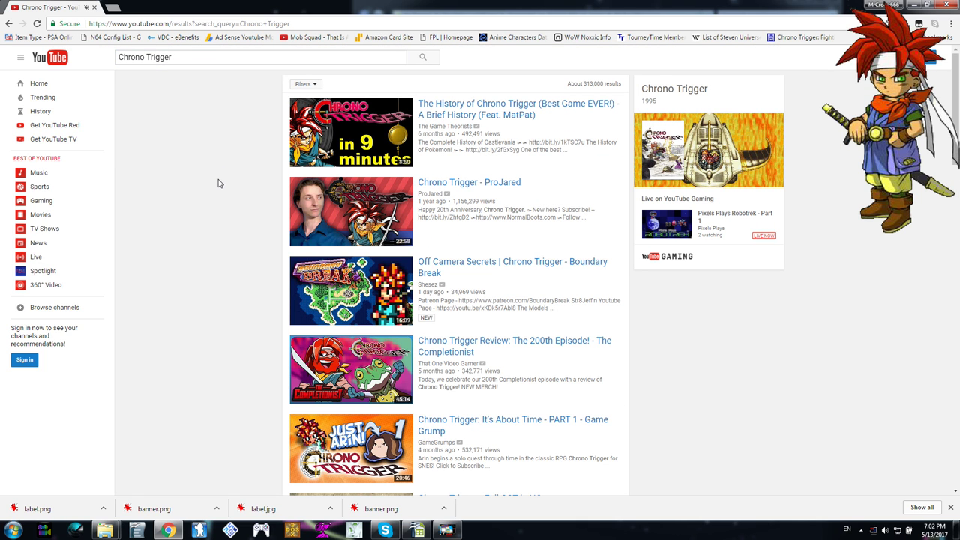
pyautogui.click(214, 57)
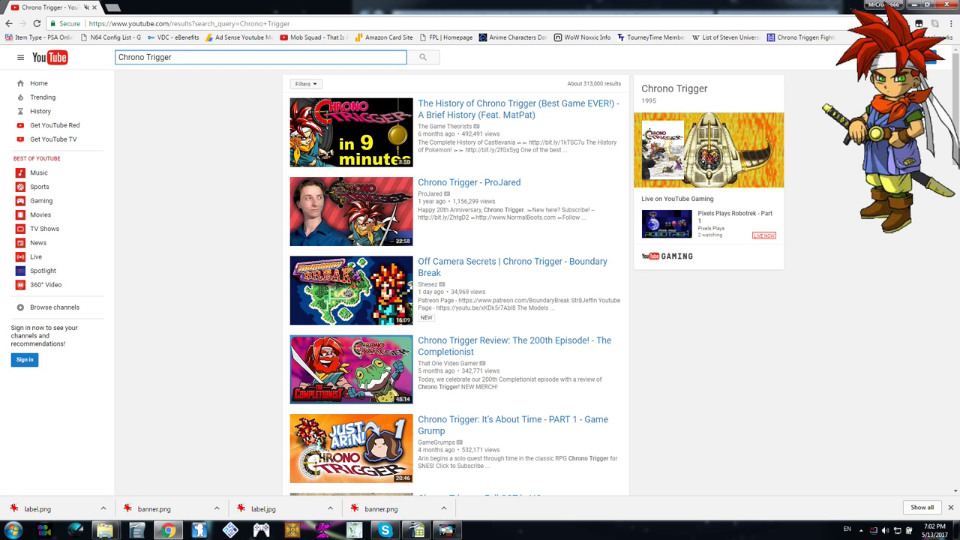
pyautogui.write('ost')
pyautogui.press('Return')
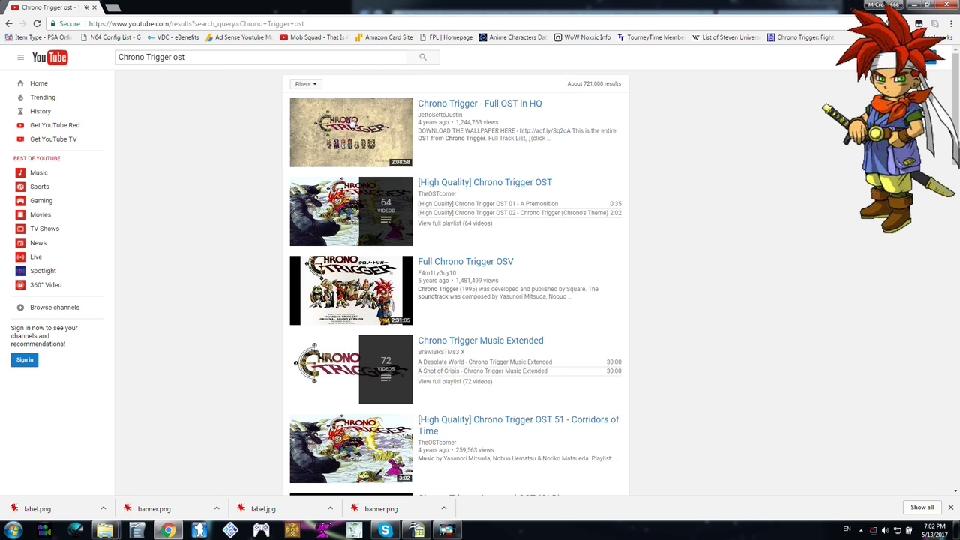
pyautogui.scroll(-1, 457, 135)
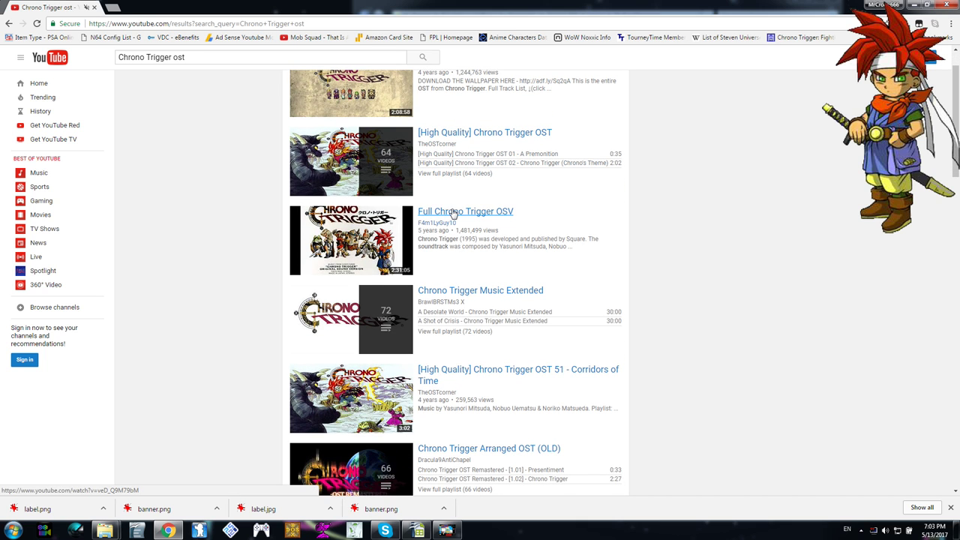
pyautogui.scroll(-2, 453, 213)
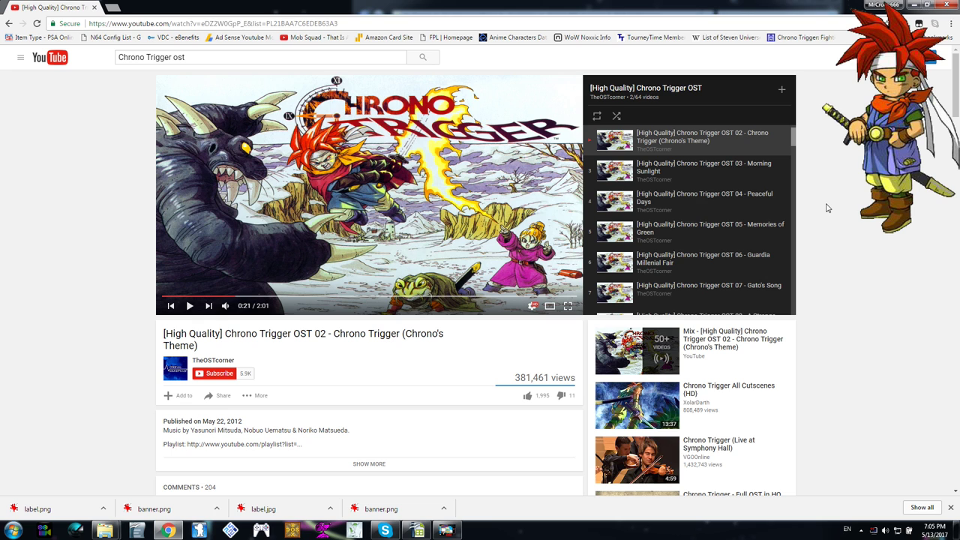
# - Copy the video's address, paste it into the bookmarked VidToMP3 converter and convert it
pyautogui.click(148, 28)
pyautogui.hotkey('ctrl', 'c')
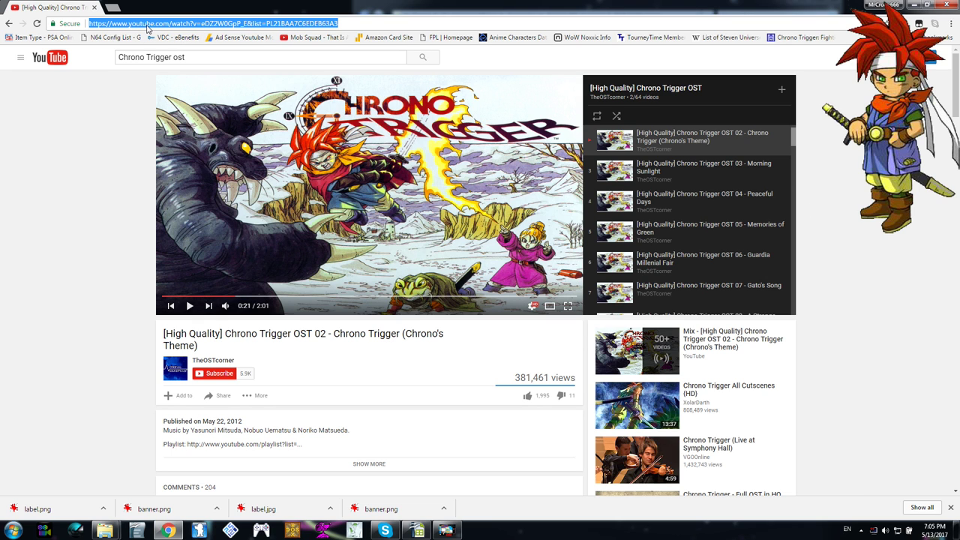
pyautogui.click(112, 7)
pyautogui.click(939, 37)
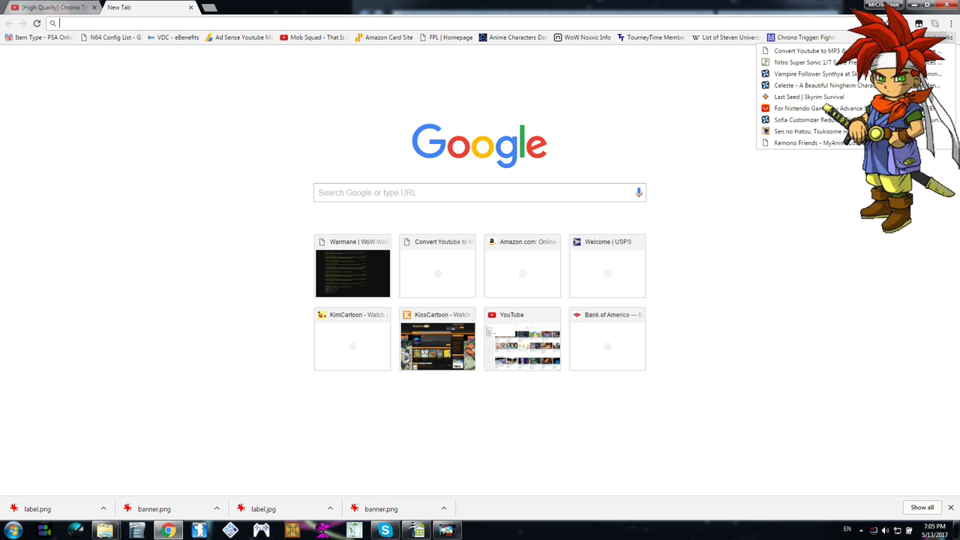
pyautogui.click(810, 50)
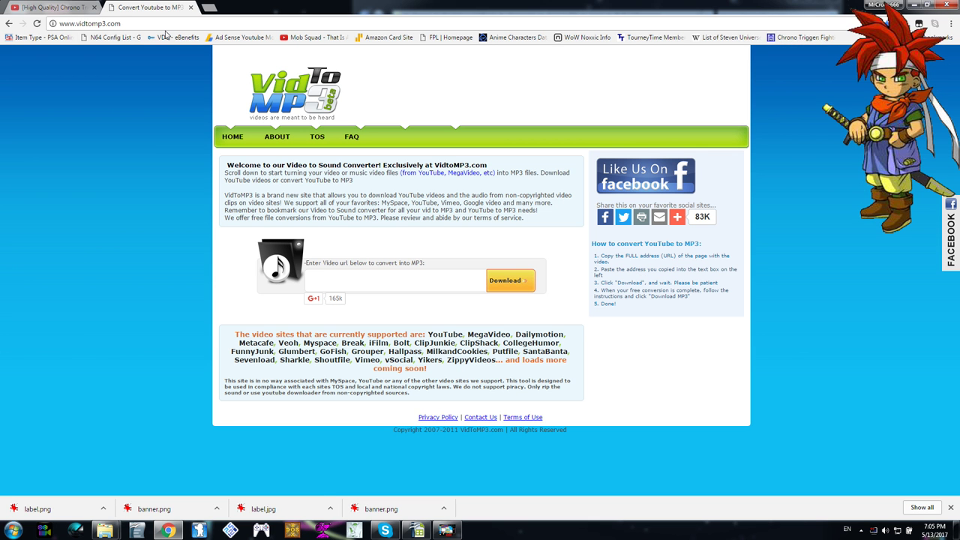
pyautogui.click(352, 280)
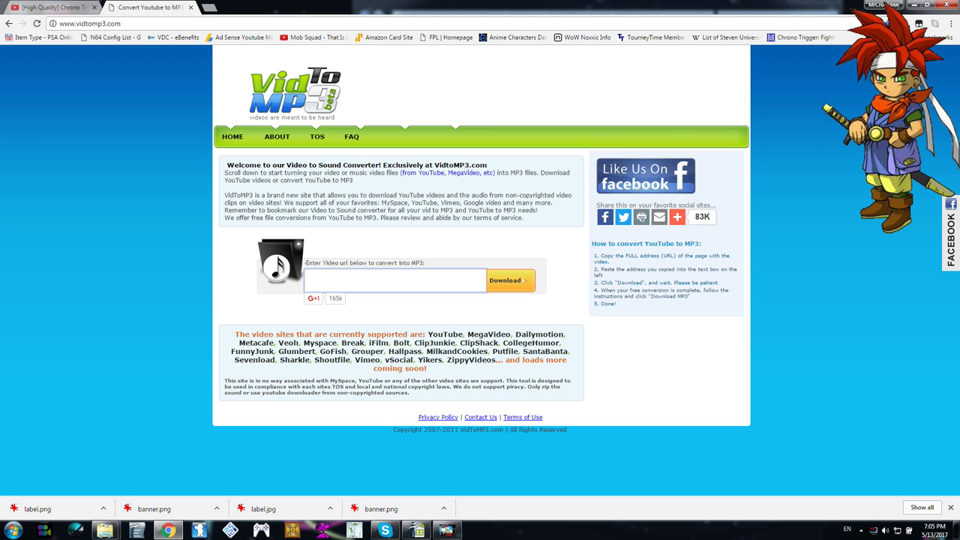
pyautogui.hotkey('ctrl', 'v')
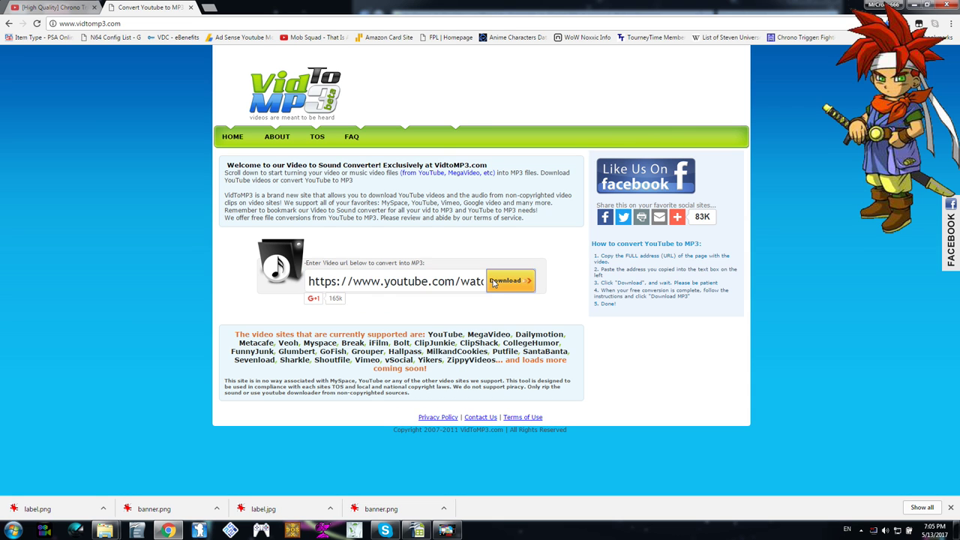
pyautogui.click(495, 283)
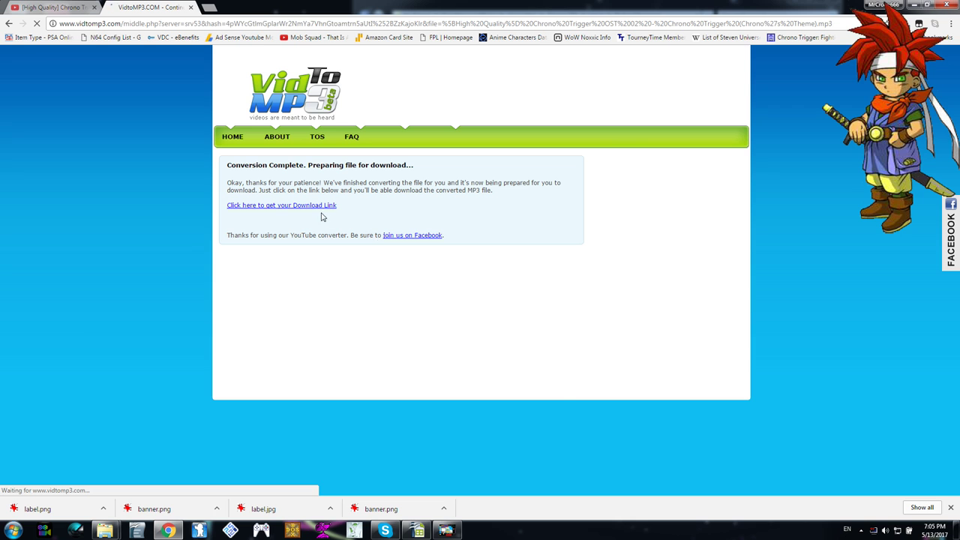
# - Download the converted Chrono's Theme MP3 to the Desktop
pyautogui.click(320, 208)
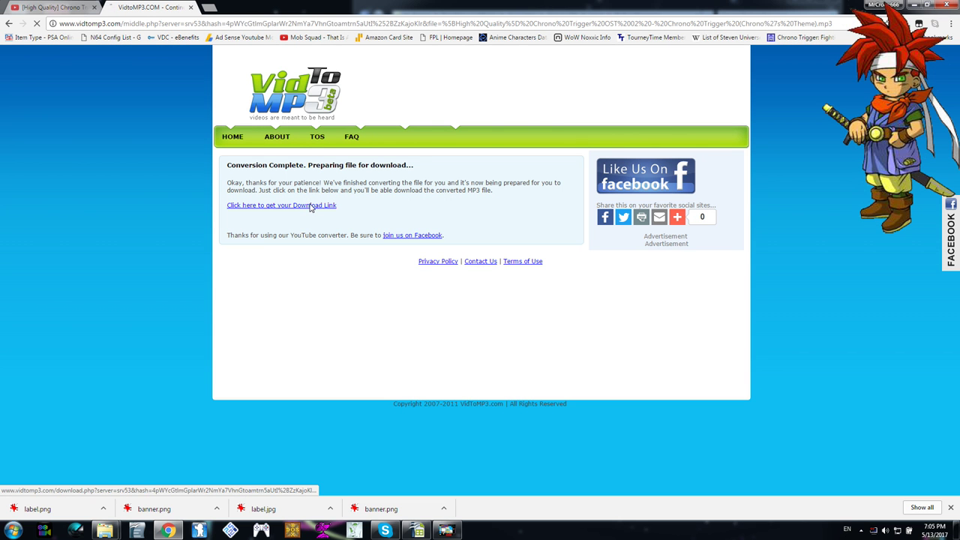
pyautogui.click(312, 207)
pyautogui.click(398, 208)
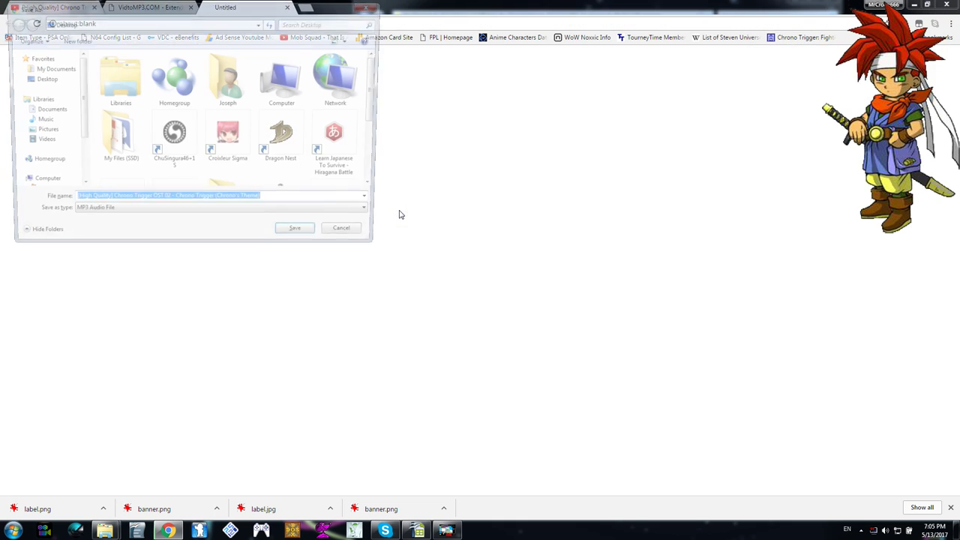
pyautogui.click(304, 239)
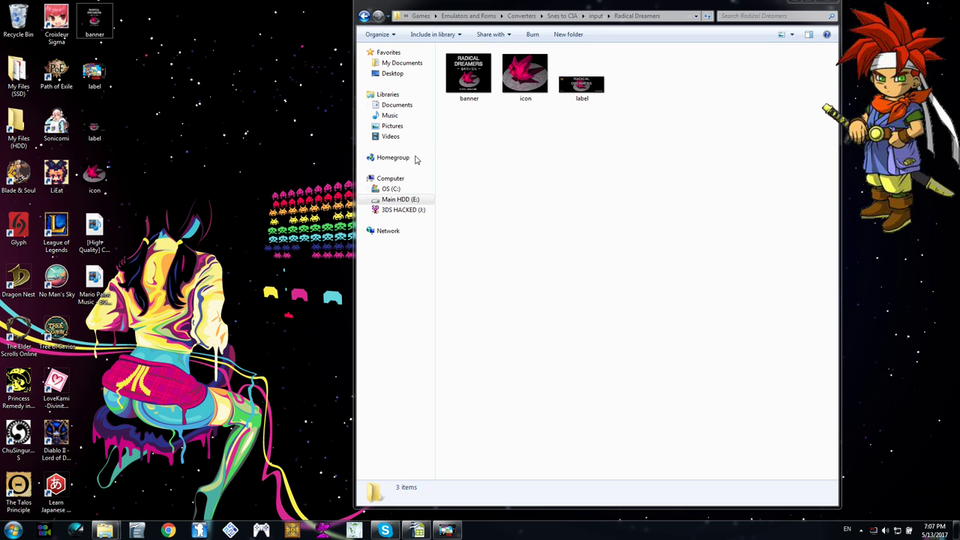
# - Launch Audacity from Snes to CIA > tools > ctr_WaveConverter32
pyautogui.click(564, 16)
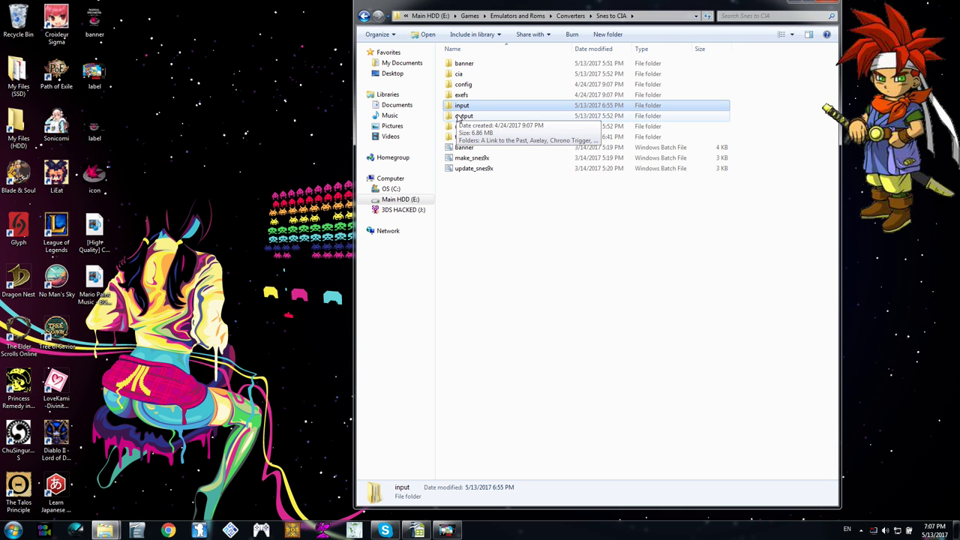
pyautogui.click(465, 139)
pyautogui.doubleClick(465, 140)
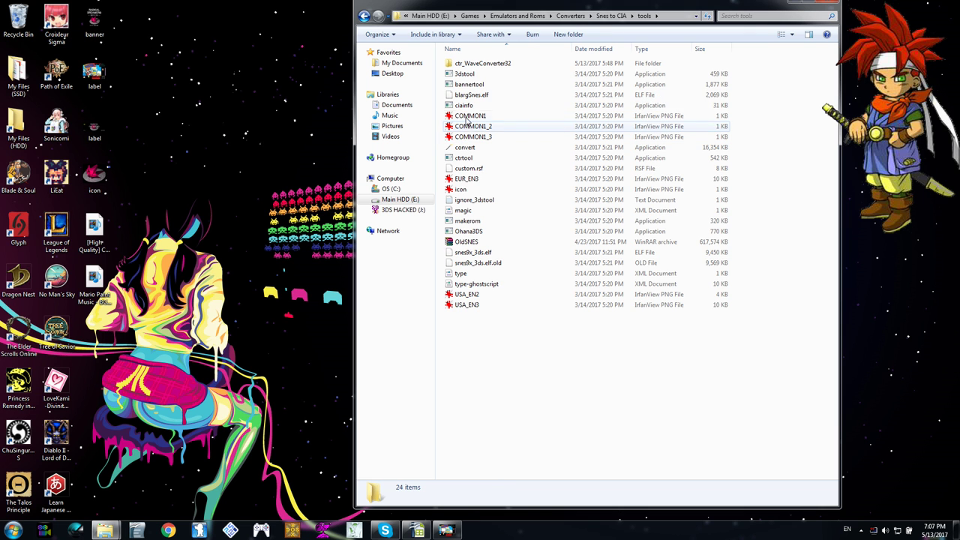
pyautogui.doubleClick(471, 63)
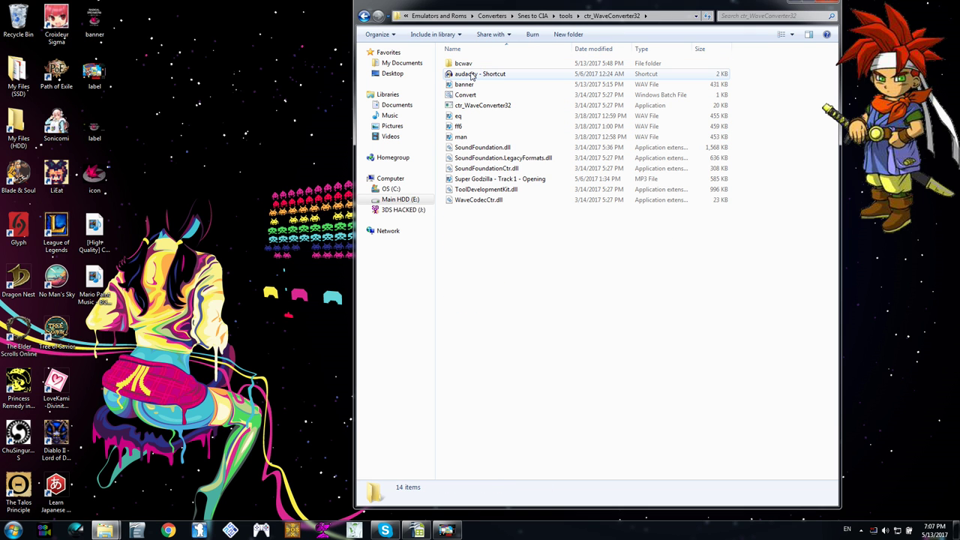
pyautogui.doubleClick(471, 74)
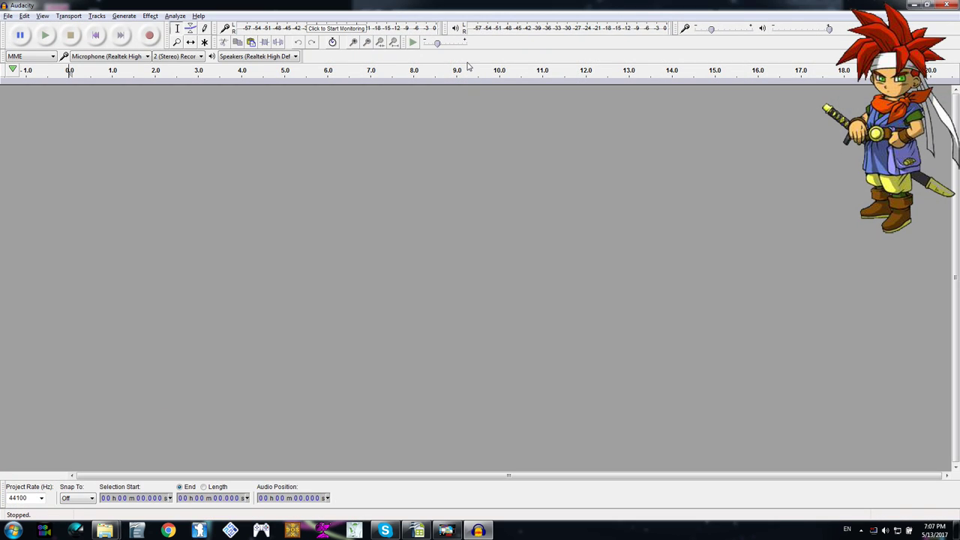
# - Drag the downloaded Chrono Trigger MP3 from the desktop into Audacity and maximize it
pyautogui.doubleClick(461, 4)
pyautogui.moveTo(293, 119); pyautogui.dragTo(417, 45)
pyautogui.moveTo(95, 227); pyautogui.dragTo(394, 178)
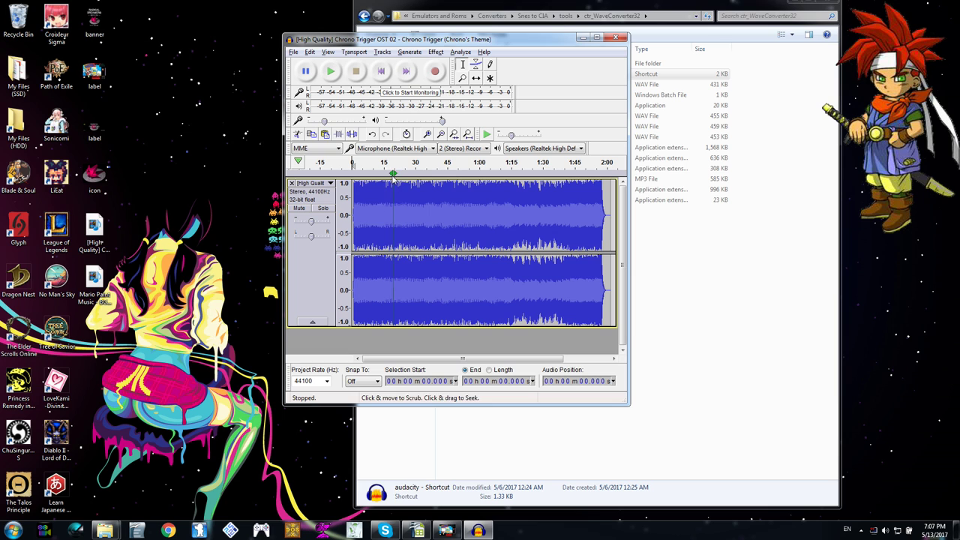
pyautogui.doubleClick(428, 38)
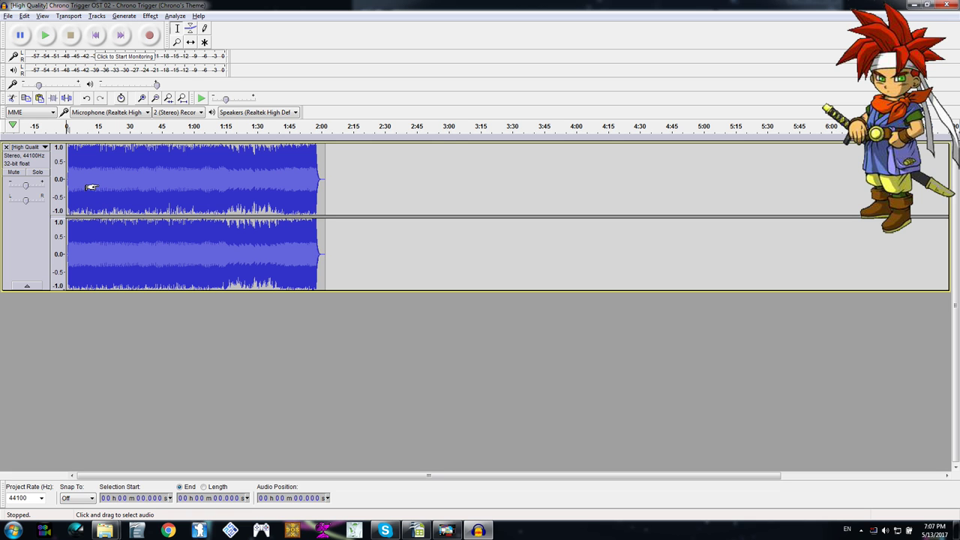
# - Zoom into the Chrono Trigger waveform and select roughly 7.4 to 13.6 seconds
pyautogui.scroll(2, 99, 183)
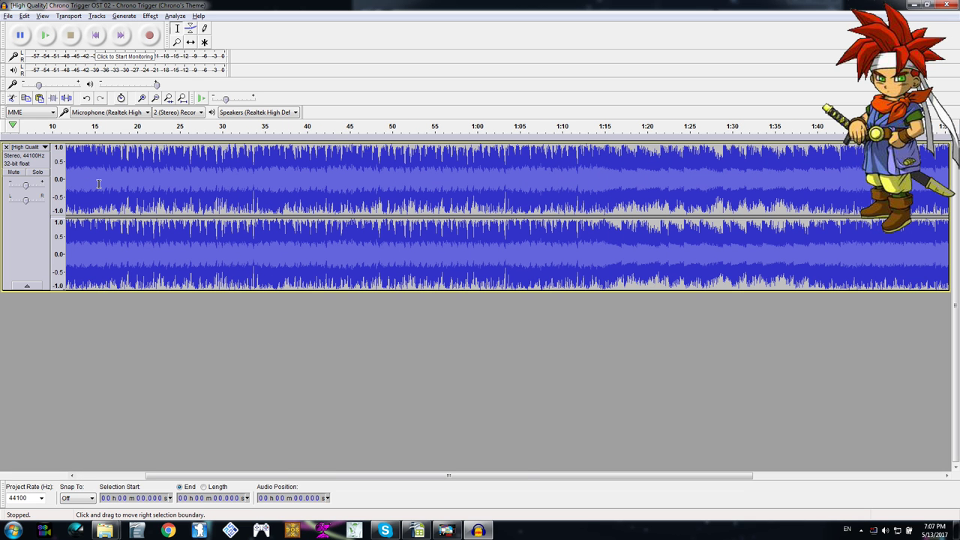
pyautogui.moveTo(343, 479); pyautogui.dragTo(188, 387)
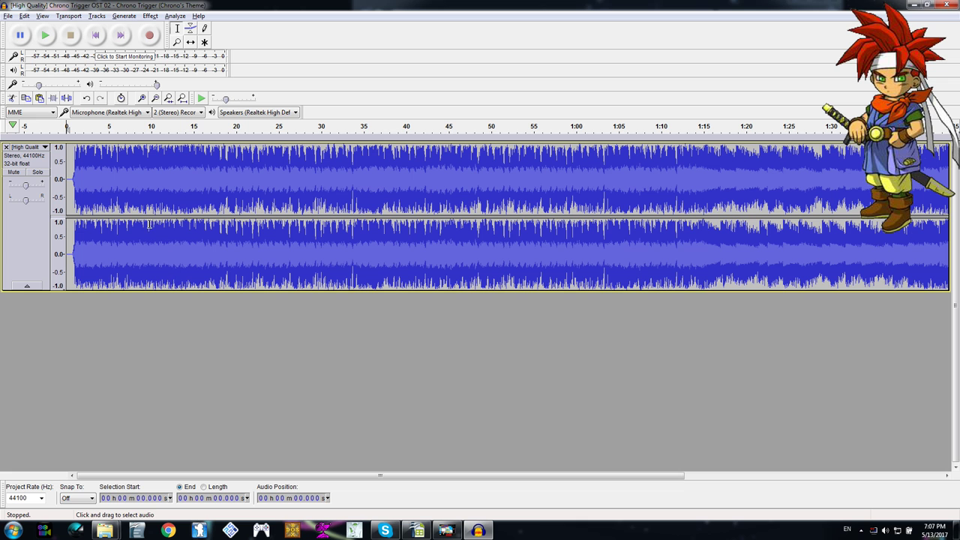
pyautogui.scroll(2, 94, 175)
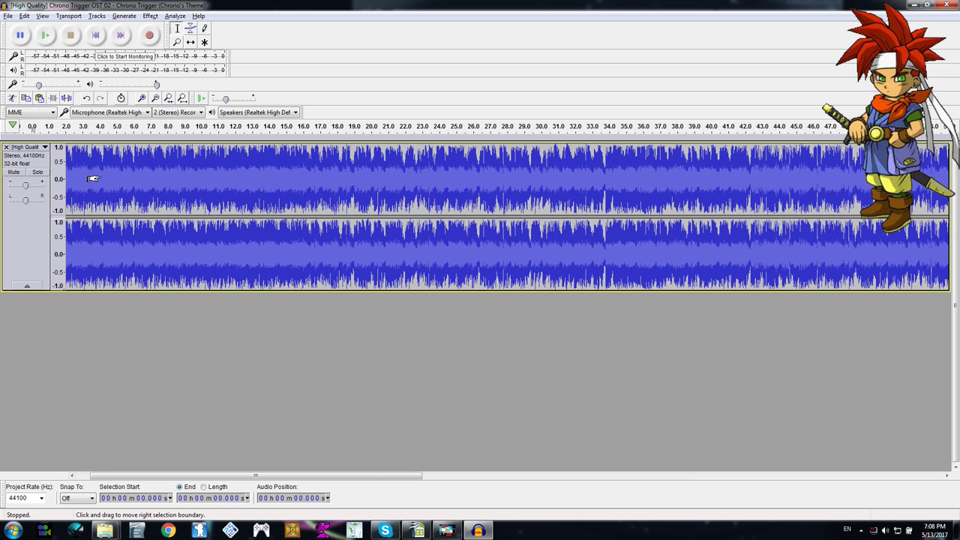
pyautogui.moveTo(243, 476); pyautogui.dragTo(214, 476)
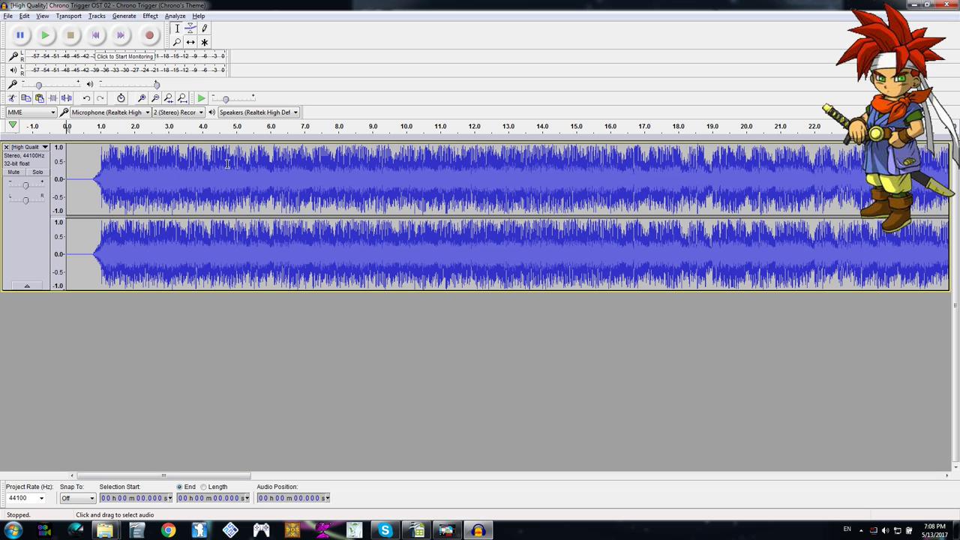
pyautogui.moveTo(318, 168); pyautogui.dragTo(530, 168)
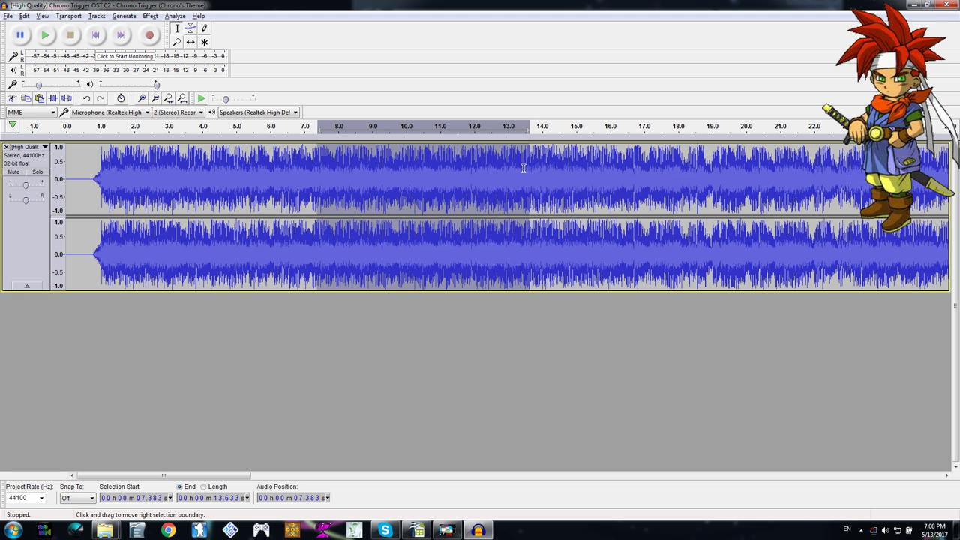
# - Open a second, empty Audacity project and move its window aside from the song
pyautogui.click(7, 18)
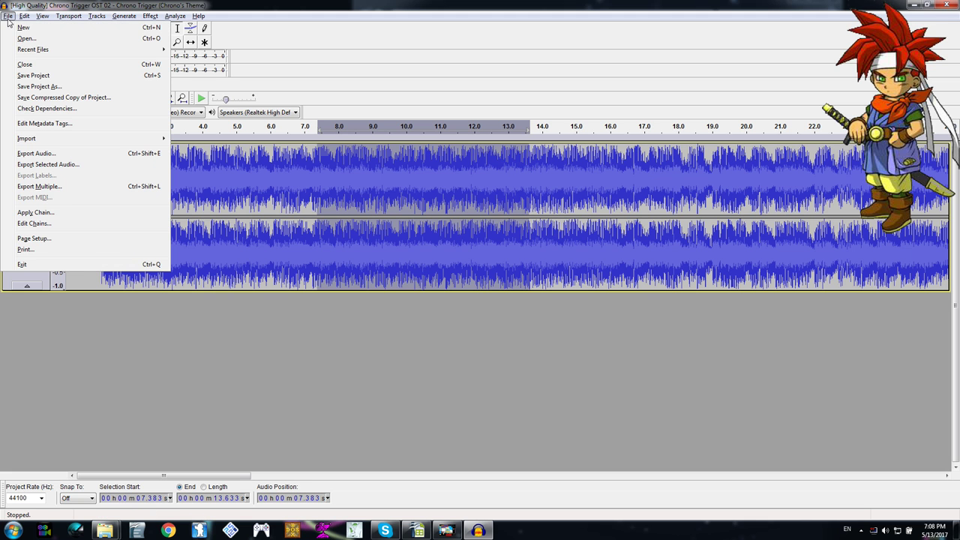
pyautogui.click(23, 27)
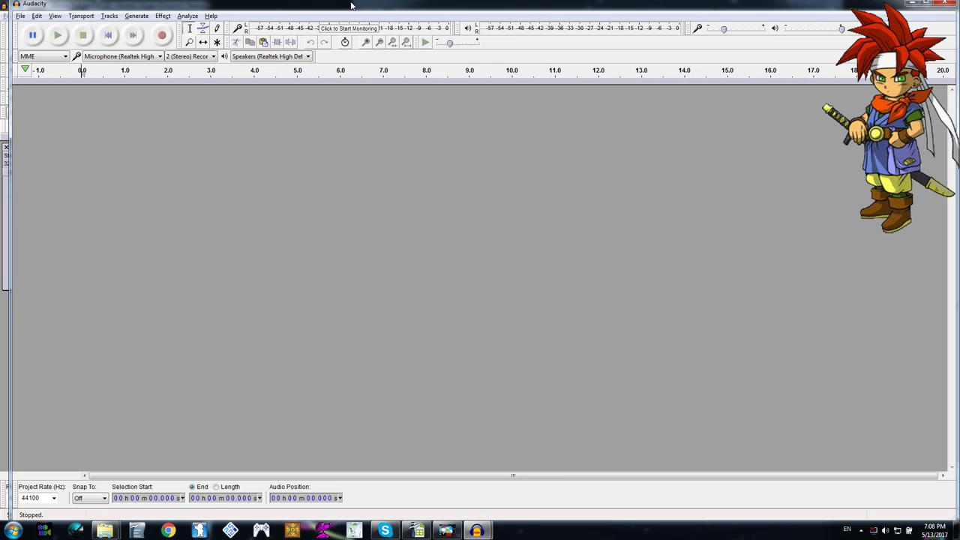
pyautogui.doubleClick(365, 16)
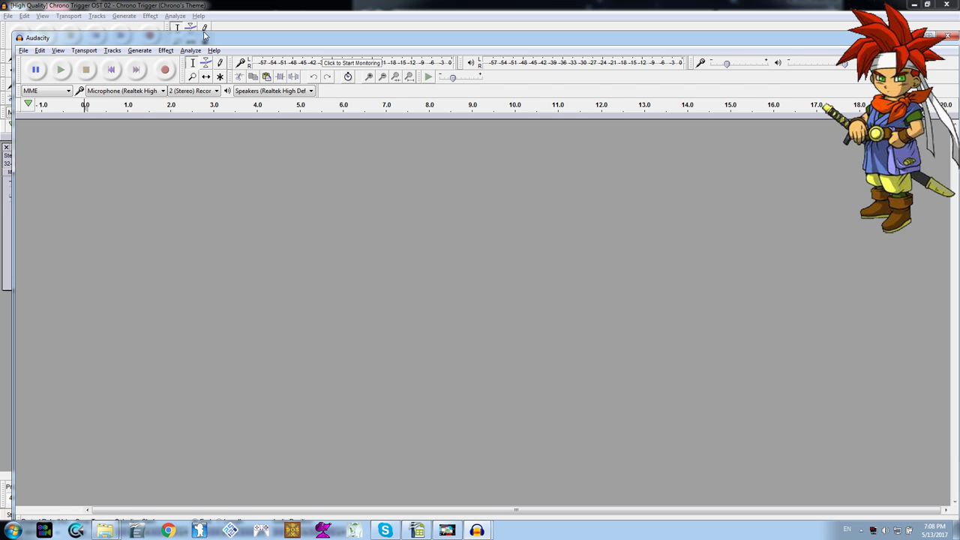
pyautogui.doubleClick(204, 36)
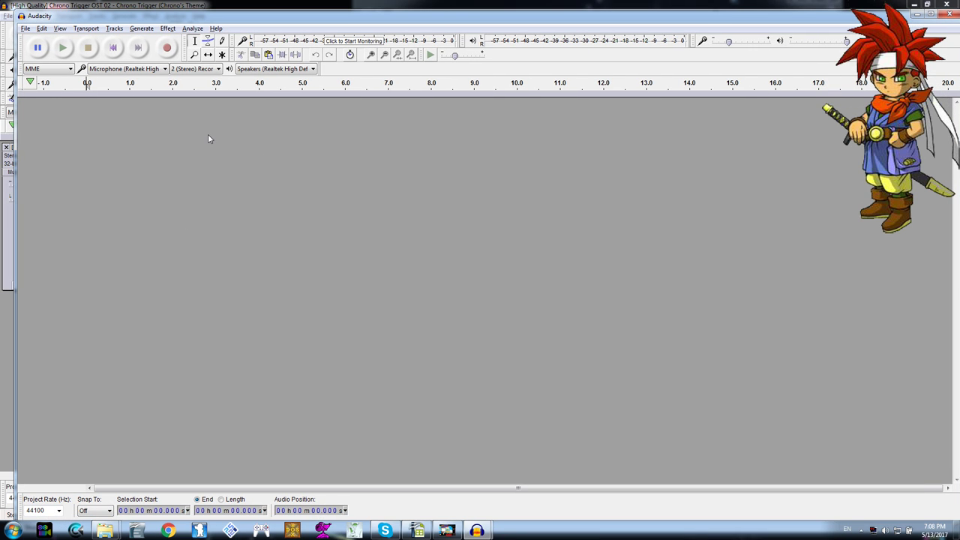
pyautogui.click(23, 30)
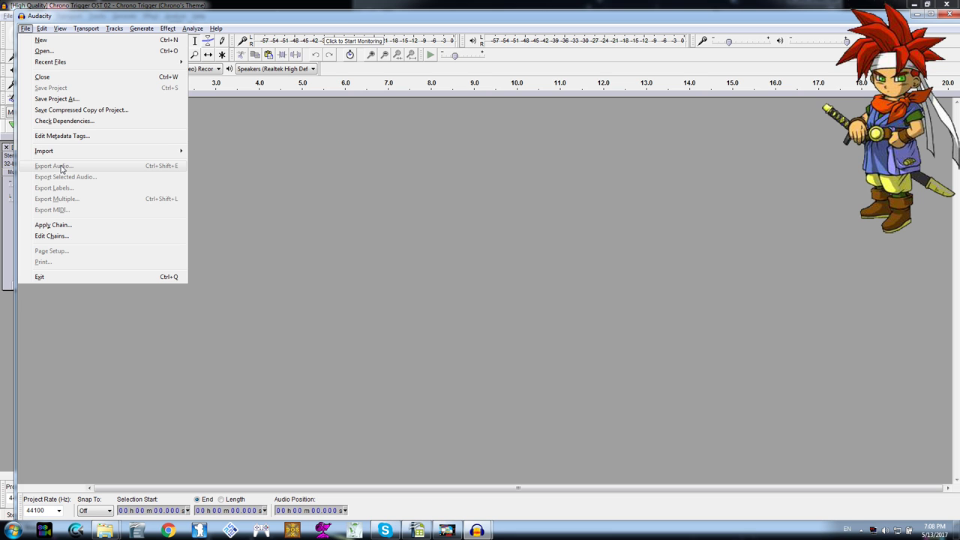
pyautogui.click(324, 161)
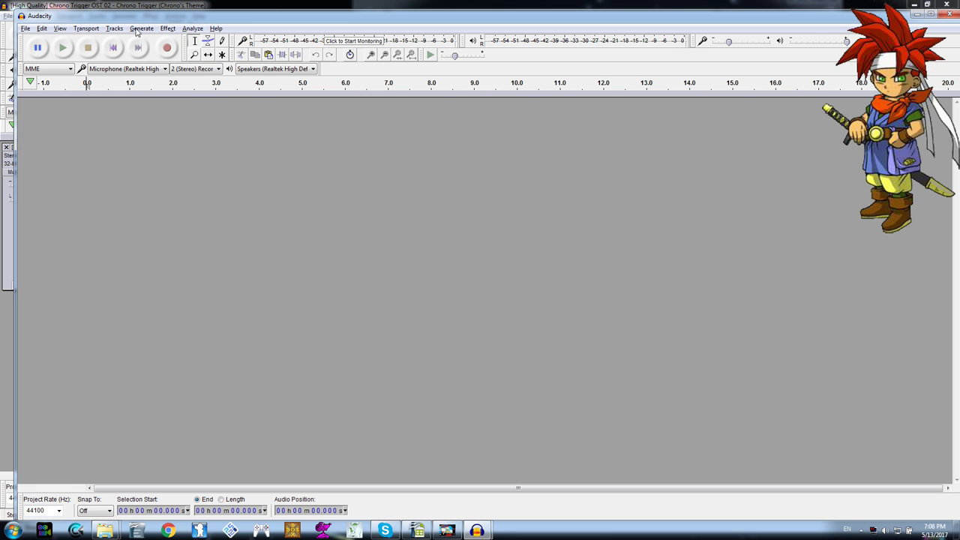
pyautogui.moveTo(167, 22); pyautogui.dragTo(124, 46)
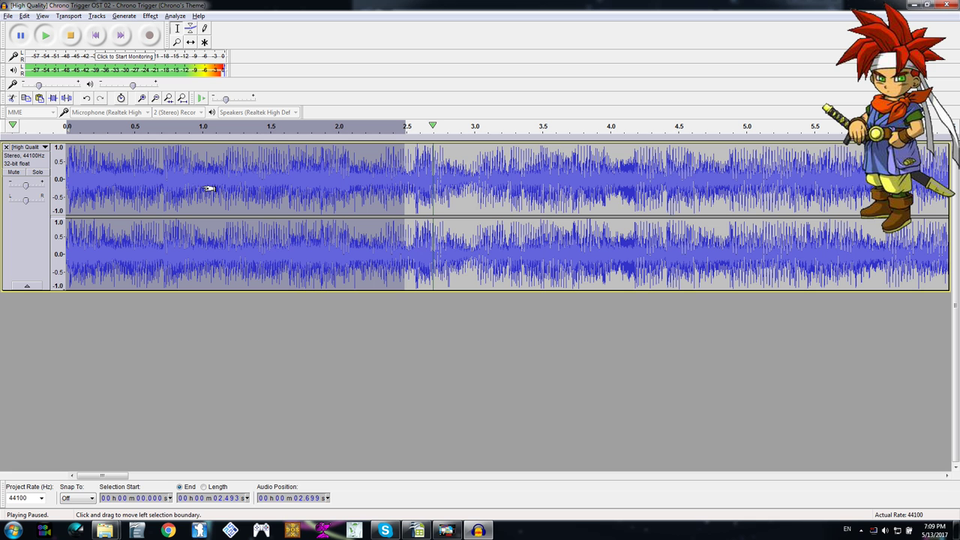
# - Stop the preview and paste the copied 2.5-second clip into a new empty project
pyautogui.press('space')
pyautogui.press('Home')
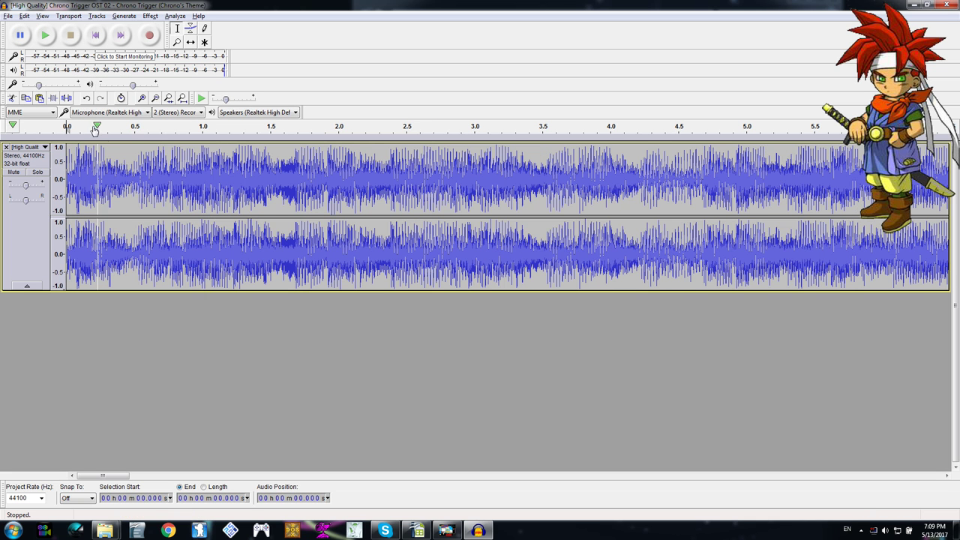
pyautogui.click(10, 16)
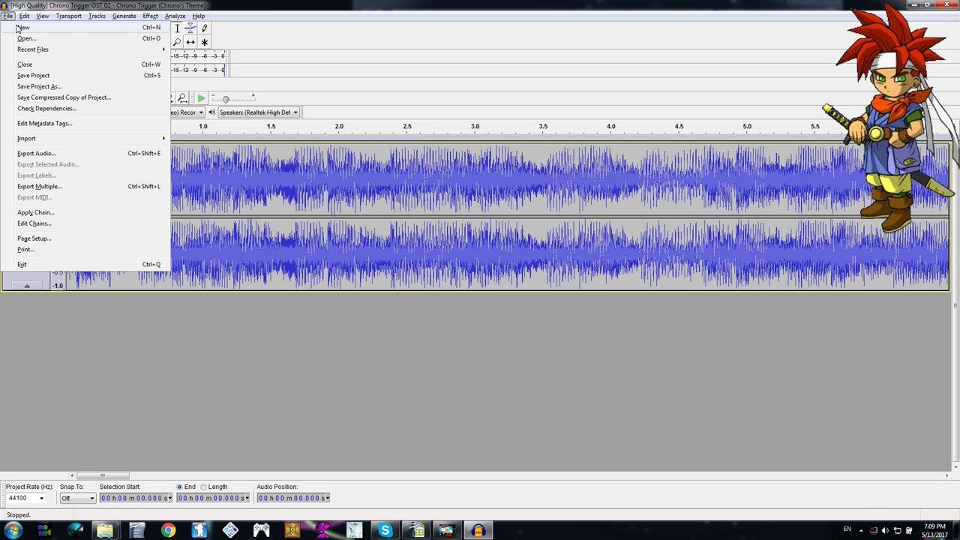
pyautogui.click(21, 28)
pyautogui.hotkey('ctrl', 'v')
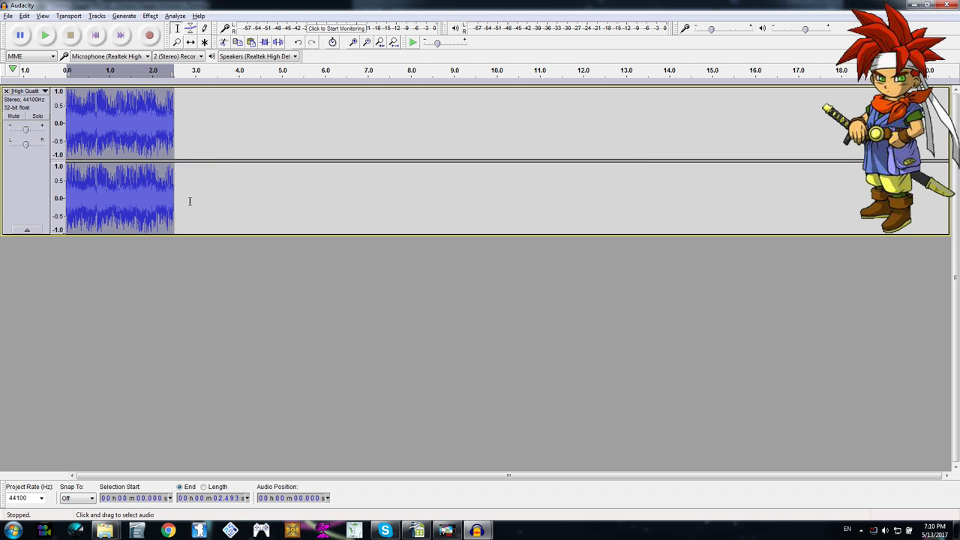
# - Export the clip as a banner WAV file to the desktop, accepting empty metadata
pyautogui.click(9, 16)
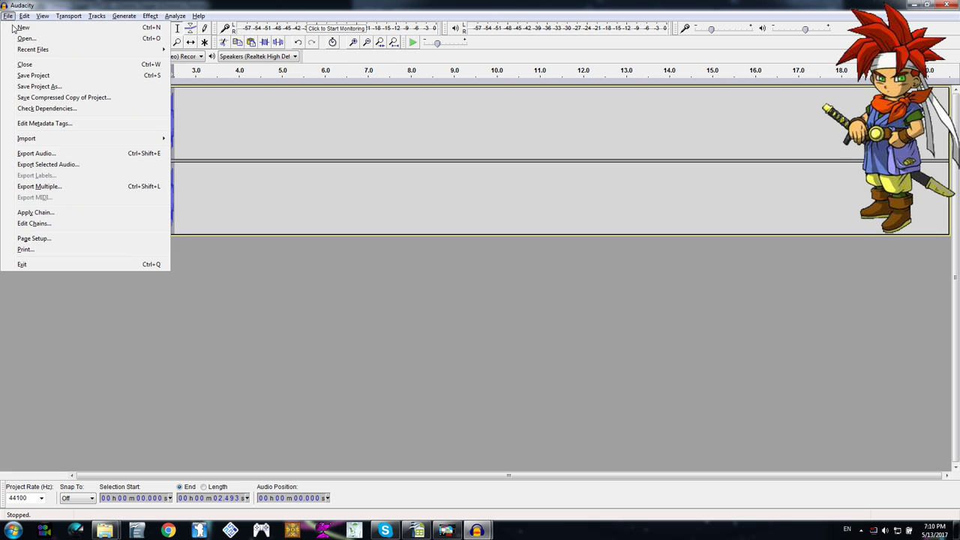
pyautogui.click(40, 155)
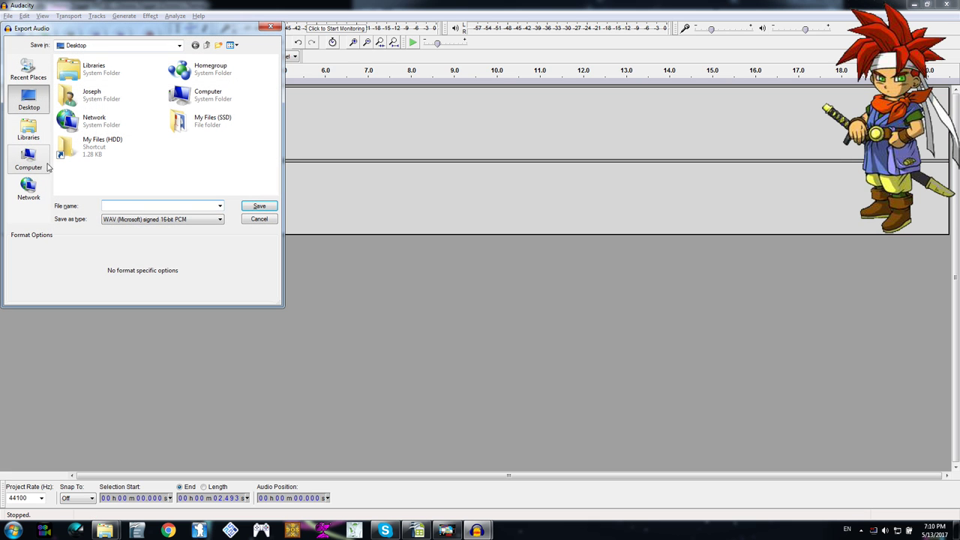
pyautogui.write('banner')
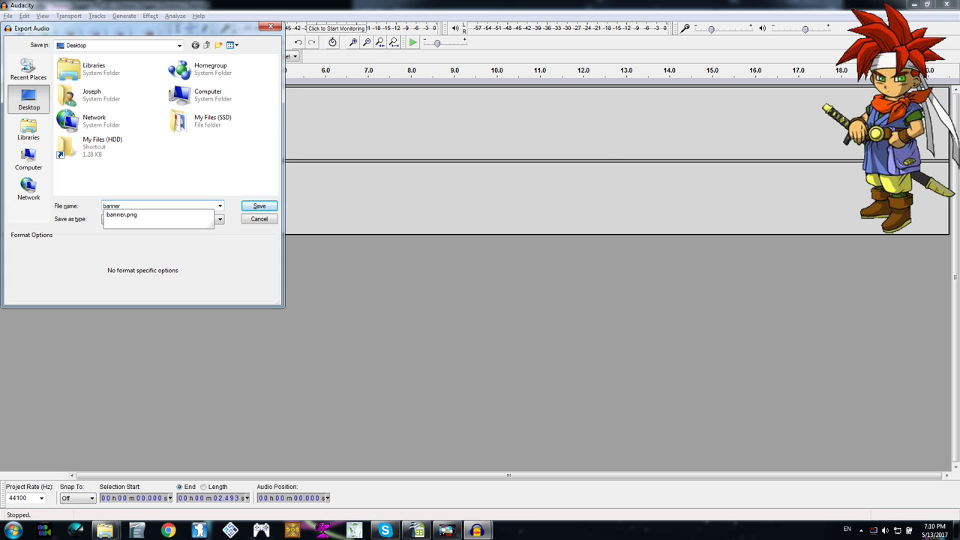
pyautogui.press('Return')
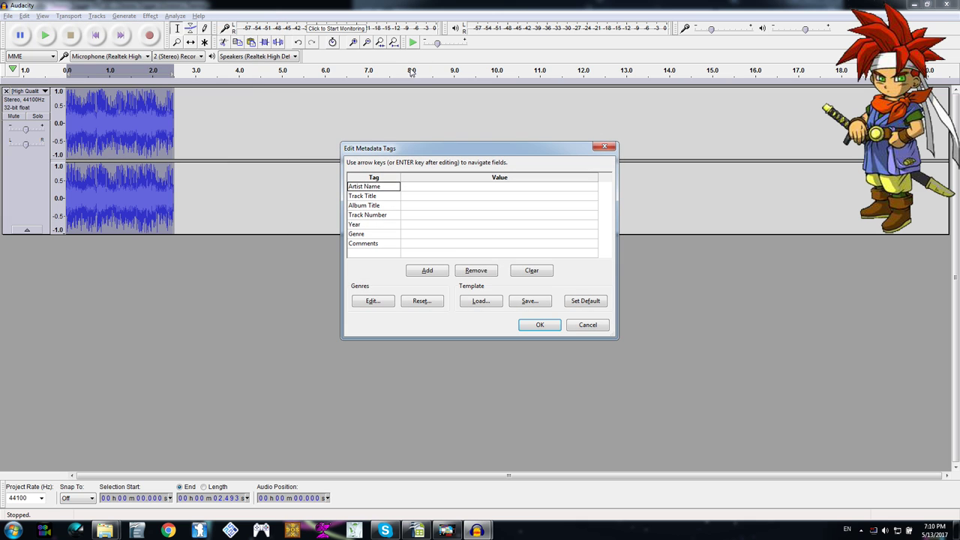
pyautogui.click(535, 328)
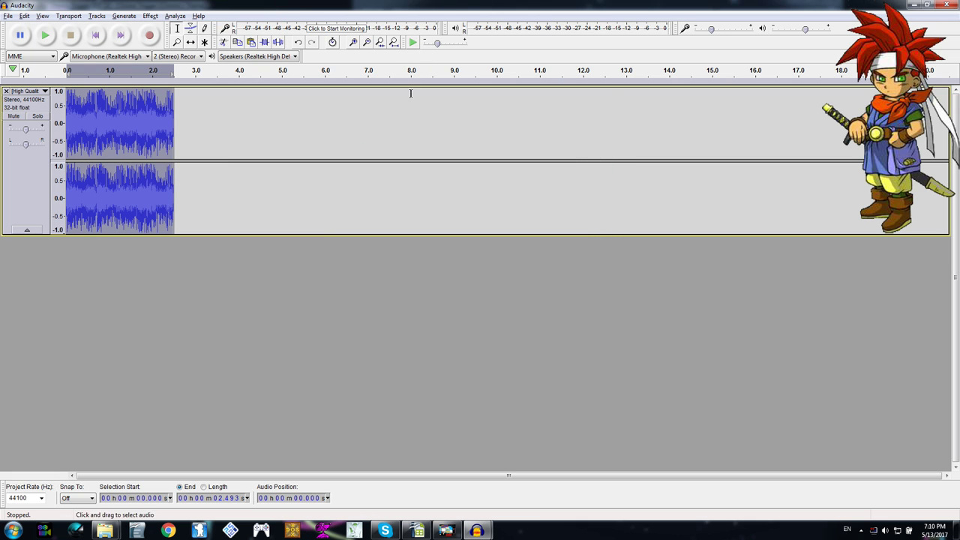
# - Close the clip project and the Chrono Trigger project without saving either
pyautogui.moveTo(453, 4); pyautogui.dragTo(465, 5)
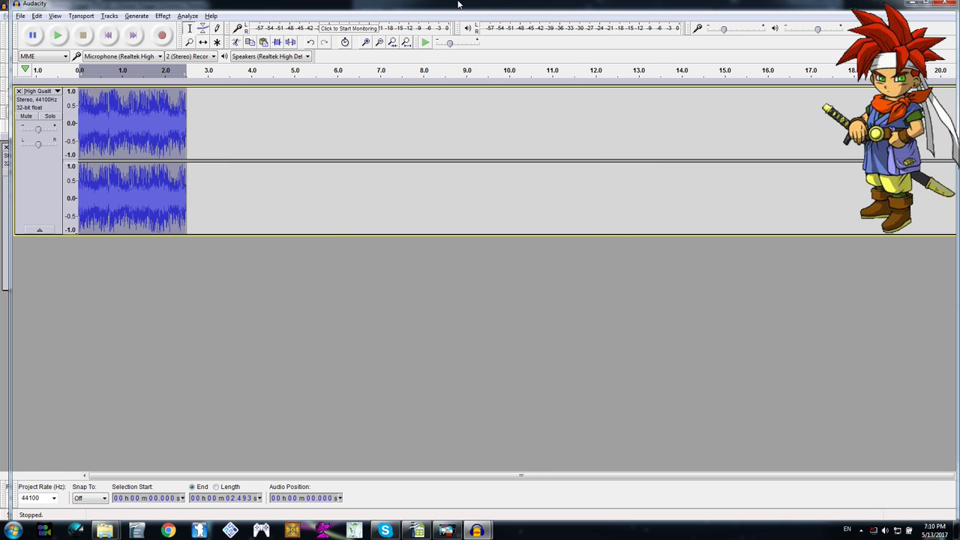
pyautogui.click(944, 3)
pyautogui.click(513, 265)
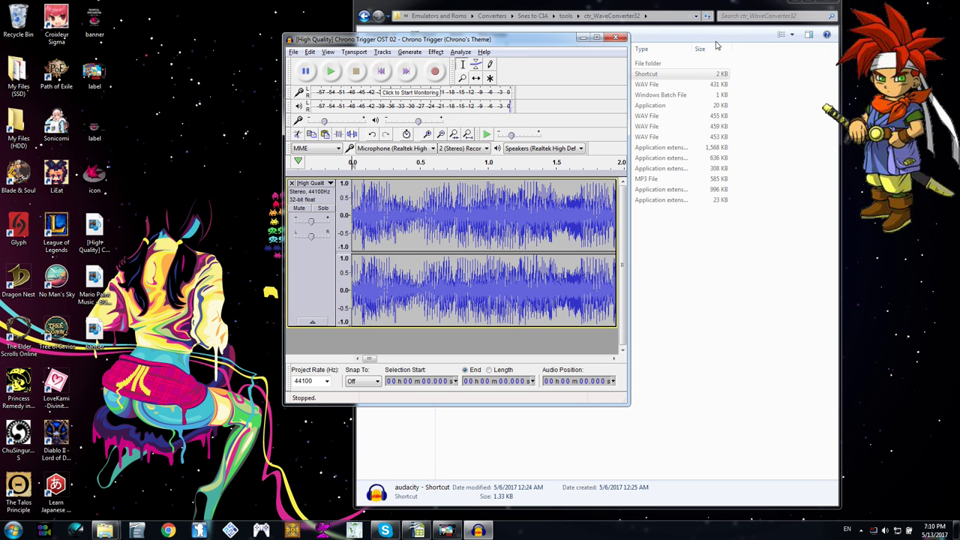
pyautogui.click(616, 37)
pyautogui.click(484, 224)
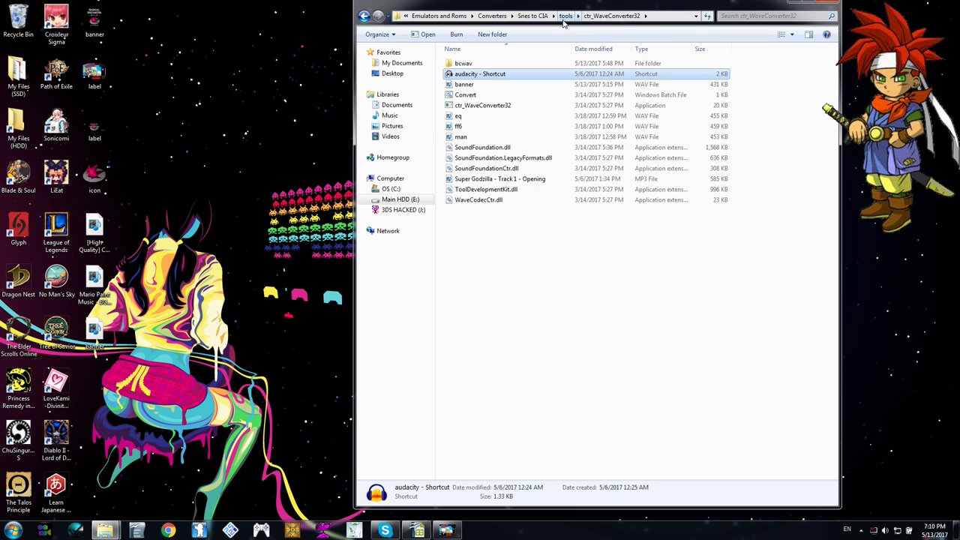
pyautogui.click(566, 15)
# - Open Snes to CIA > input > Mario Paint and copy the desktop banner WAV into it
pyautogui.click(612, 16)
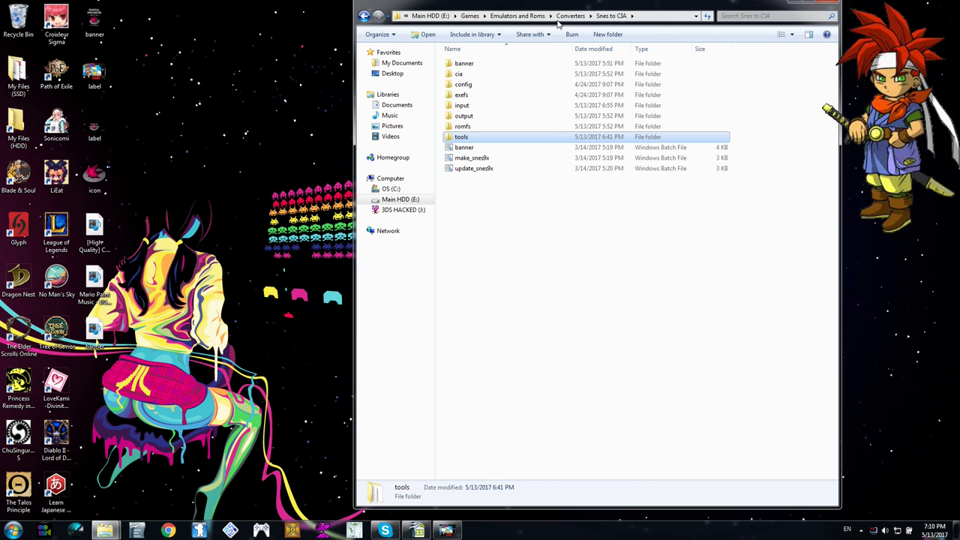
pyautogui.doubleClick(471, 107)
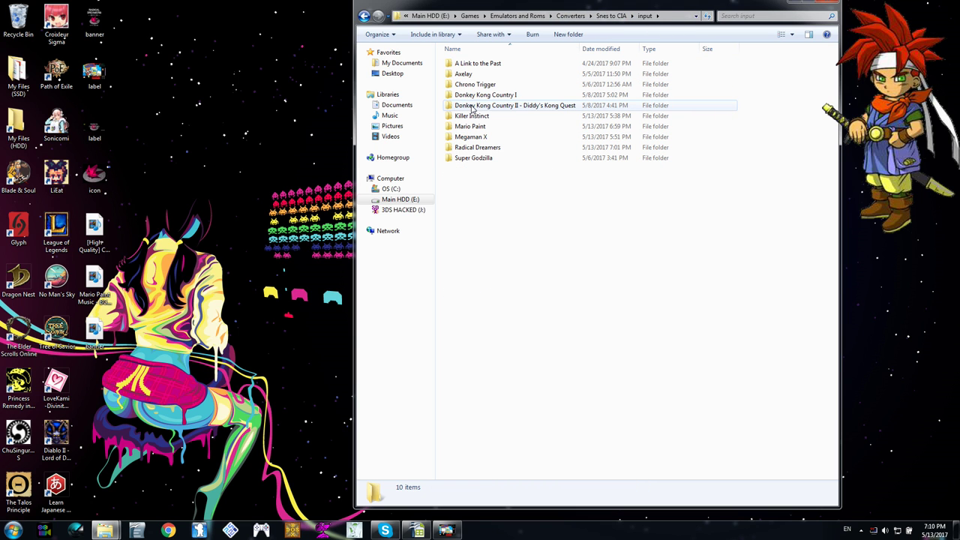
pyautogui.doubleClick(471, 148)
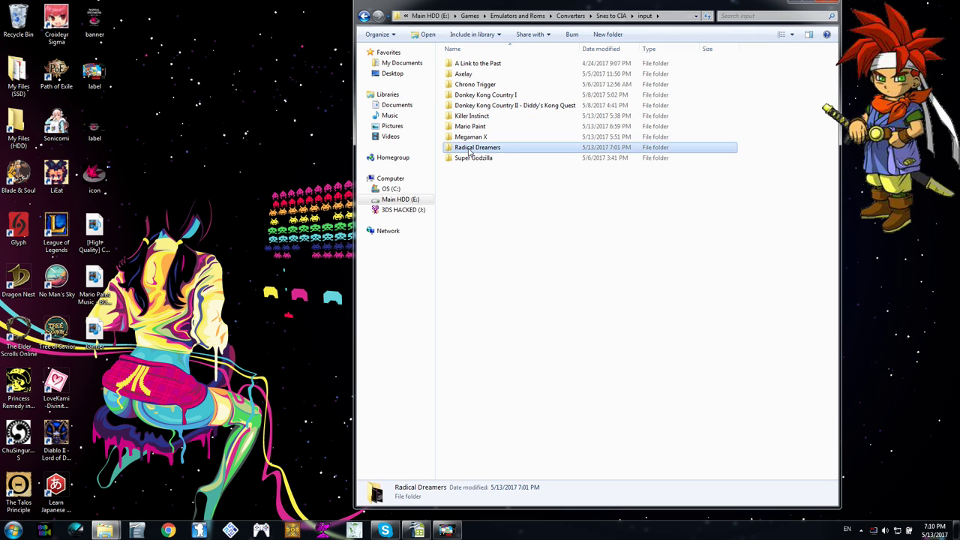
pyautogui.moveTo(94, 225); pyautogui.dragTo(208, 174)
pyautogui.moveTo(96, 330); pyautogui.dragTo(508, 189)
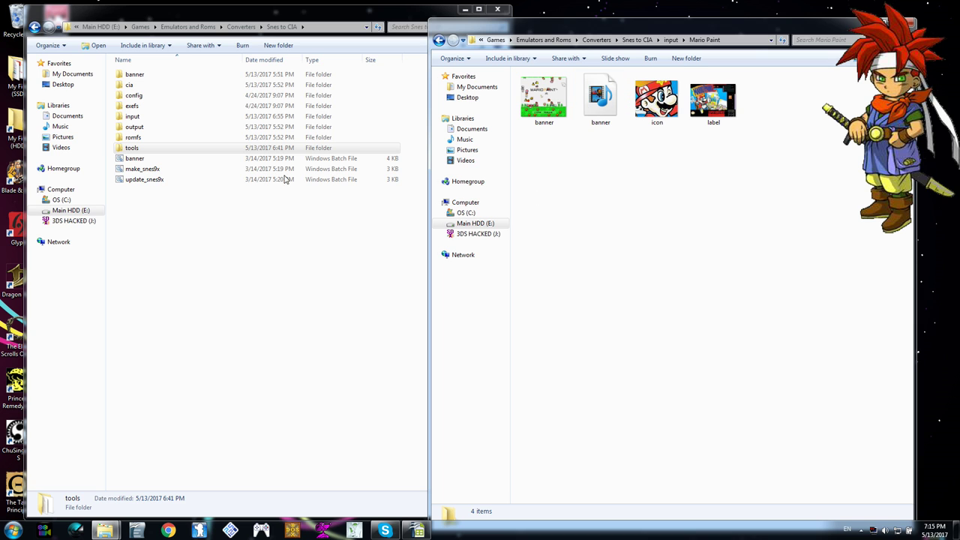
pyautogui.click(289, 258)
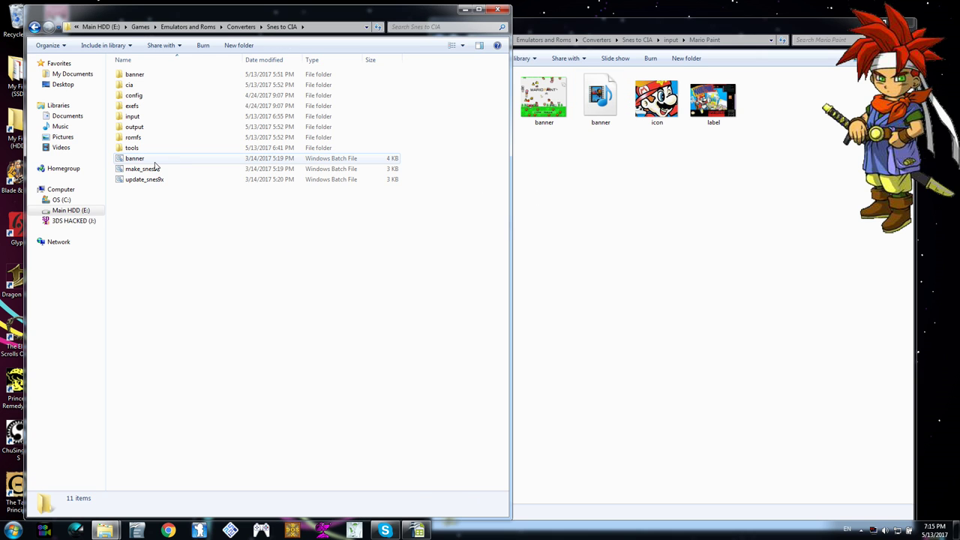
# - Delete the old banner.wav from the tools > ctr_WaveConverter32 folder
pyautogui.doubleClick(132, 150)
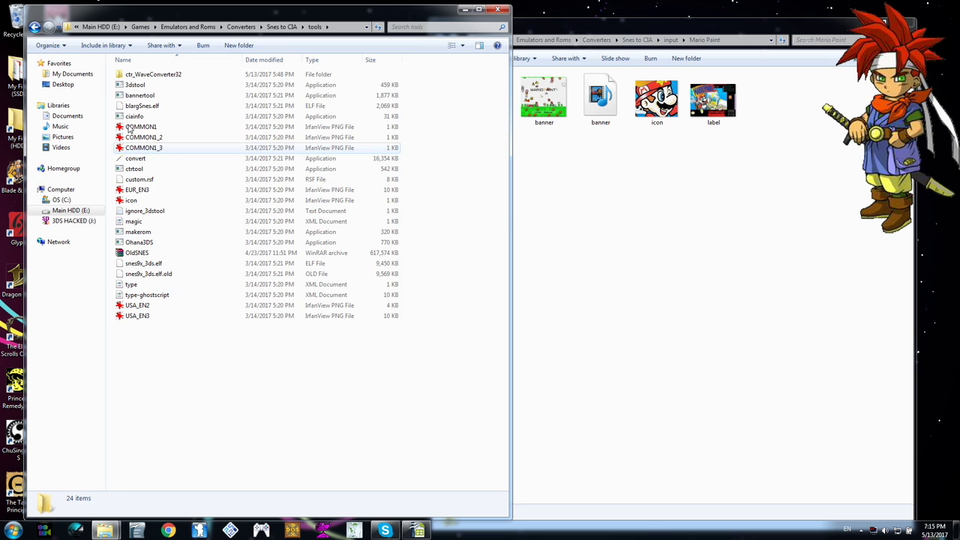
pyautogui.doubleClick(136, 76)
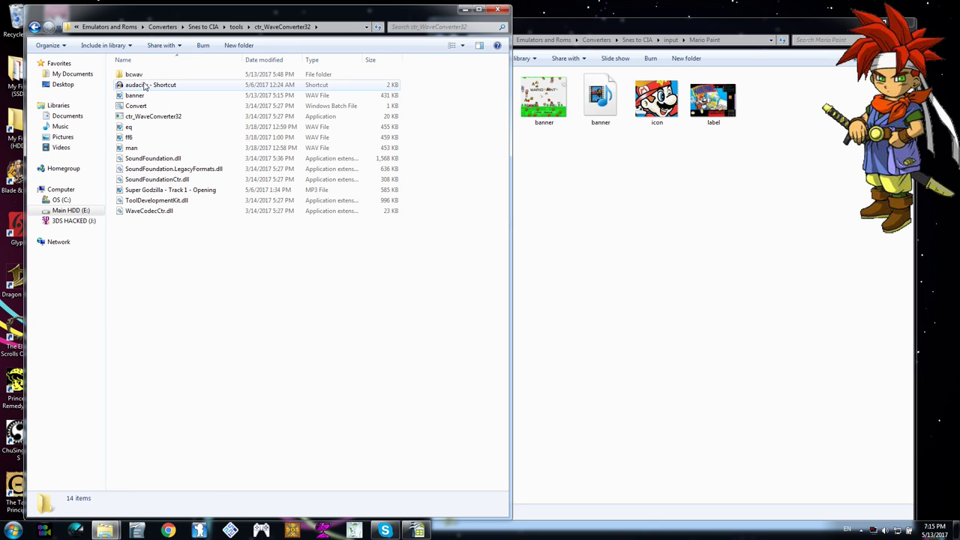
pyautogui.click(133, 96)
pyautogui.press('Delete')
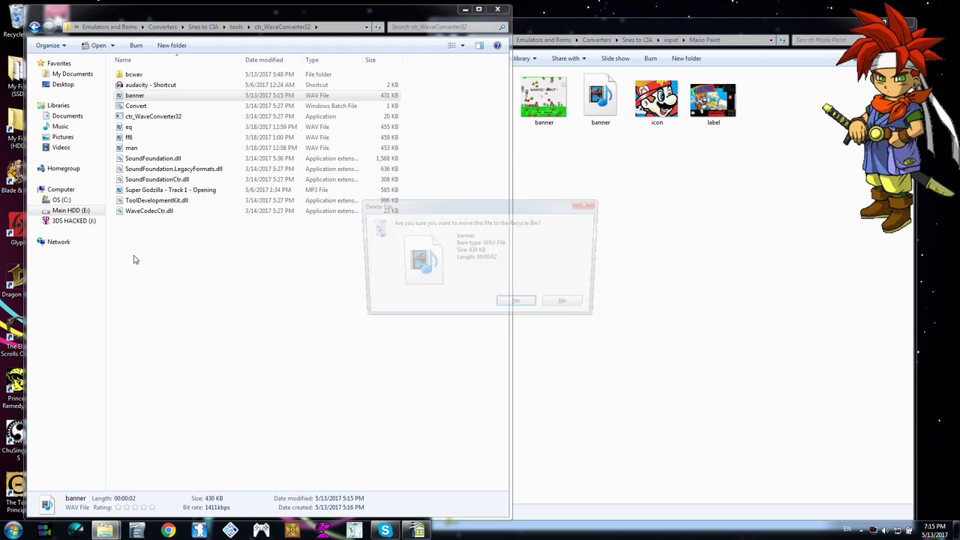
pyautogui.press('Return')
# - Copy the Mario Paint banner WAV into ctr_WaveConverter32 and run the Convert batch file
pyautogui.click(566, 203)
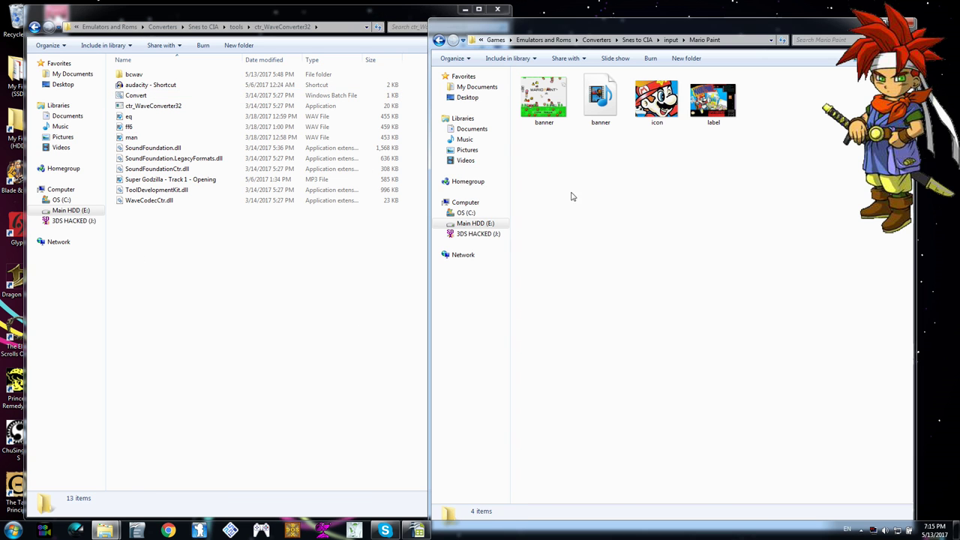
pyautogui.click(592, 108)
pyautogui.moveTo(592, 107); pyautogui.dragTo(281, 300)
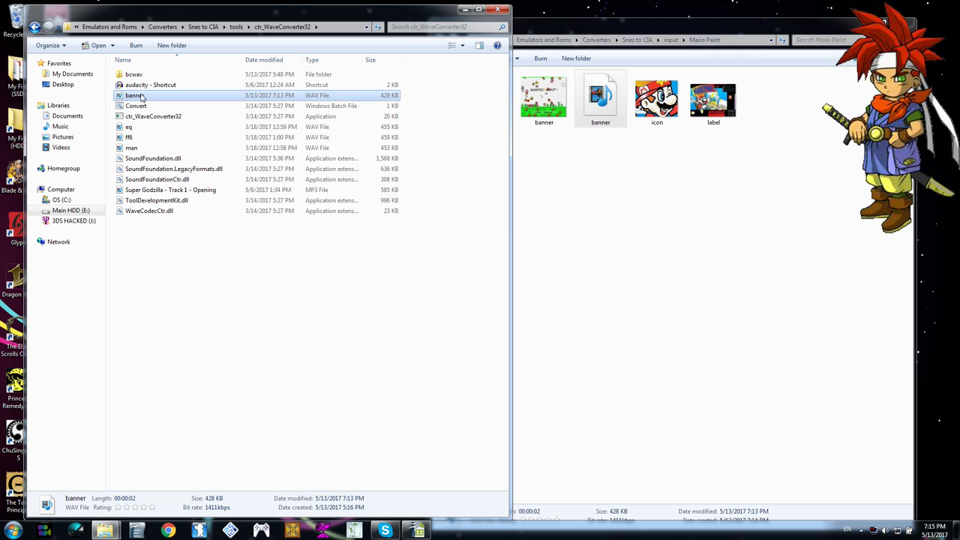
pyautogui.click(135, 106)
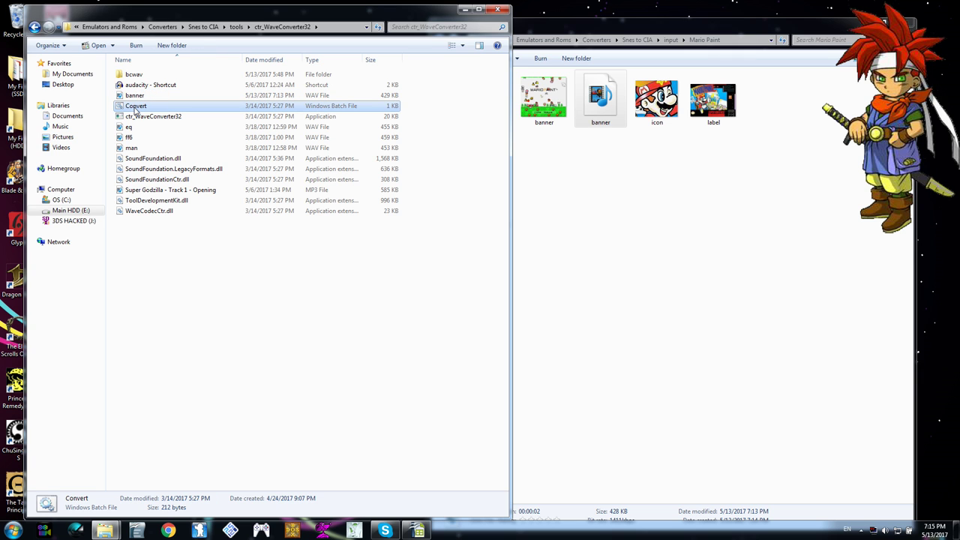
pyautogui.doubleClick(134, 109)
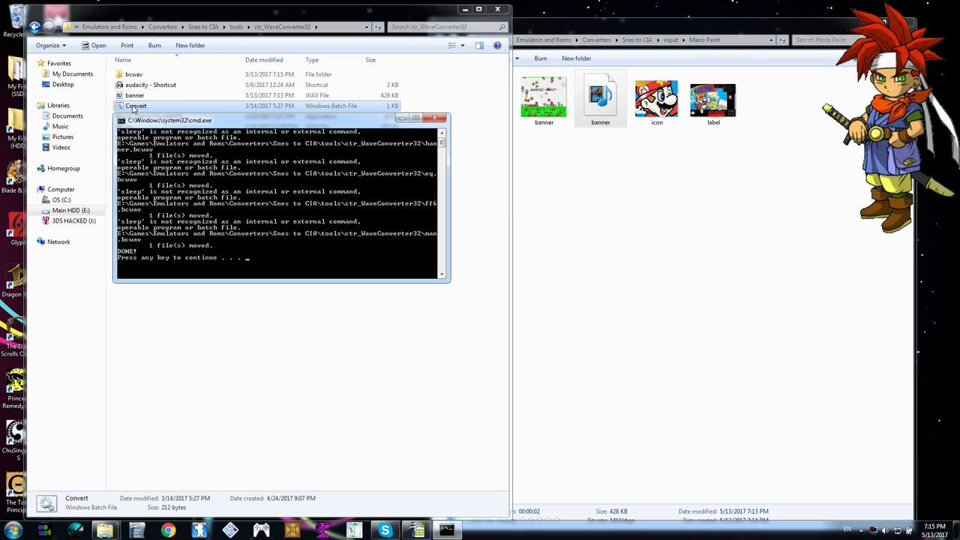
# - Copy the converted banner.bcwav from the bcwav folder into the Mario Paint input folder
pyautogui.press('Return')
pyautogui.doubleClick(133, 76)
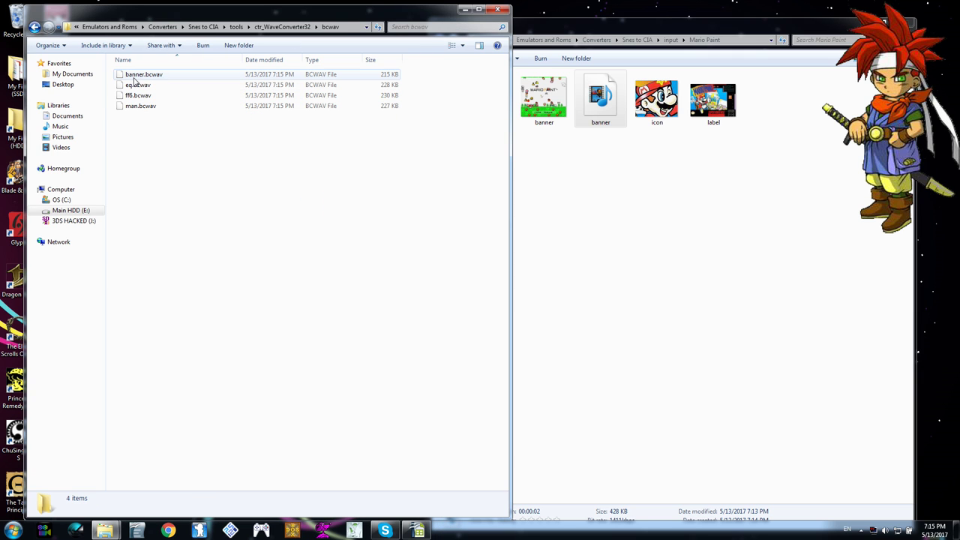
pyautogui.click(135, 76)
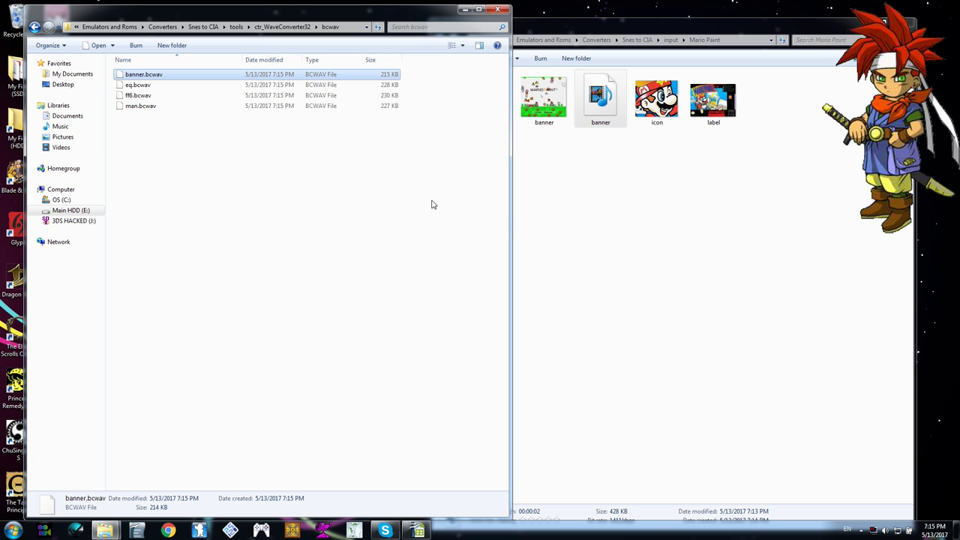
pyautogui.click(679, 233)
pyautogui.hotkey('ctrl', 'v')
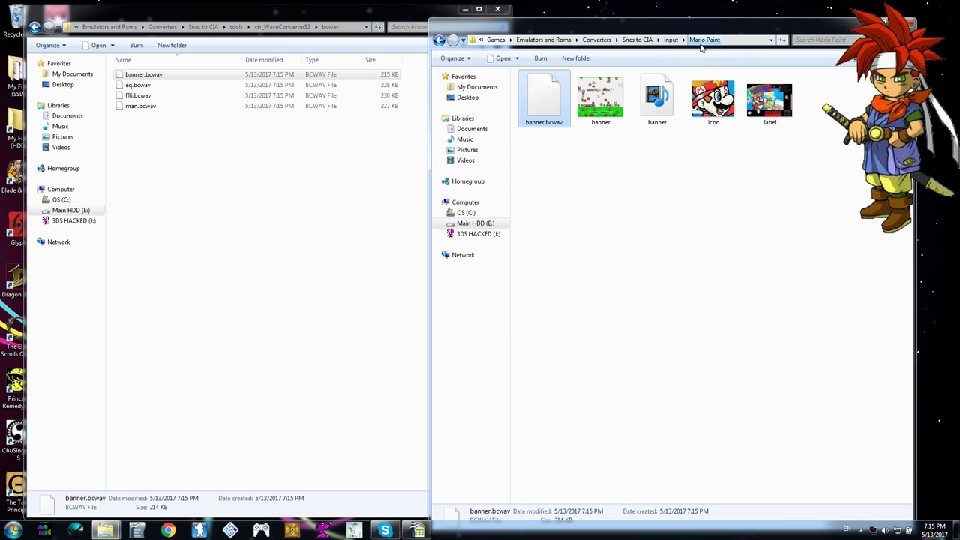
pyautogui.click(634, 41)
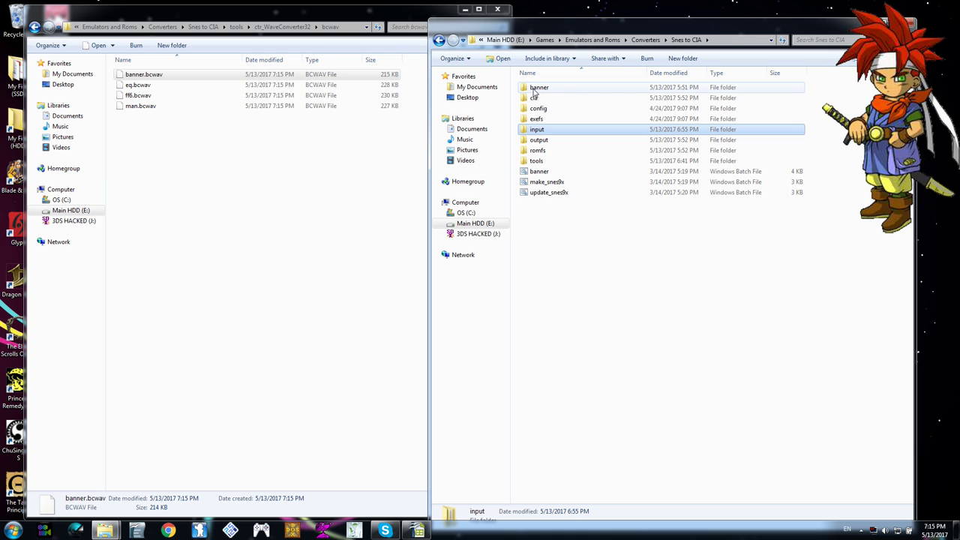
# - Paste the 215 KB banner.bcwav into the Snes to CIA banner folder, replacing the old file
pyautogui.doubleClick(536, 87)
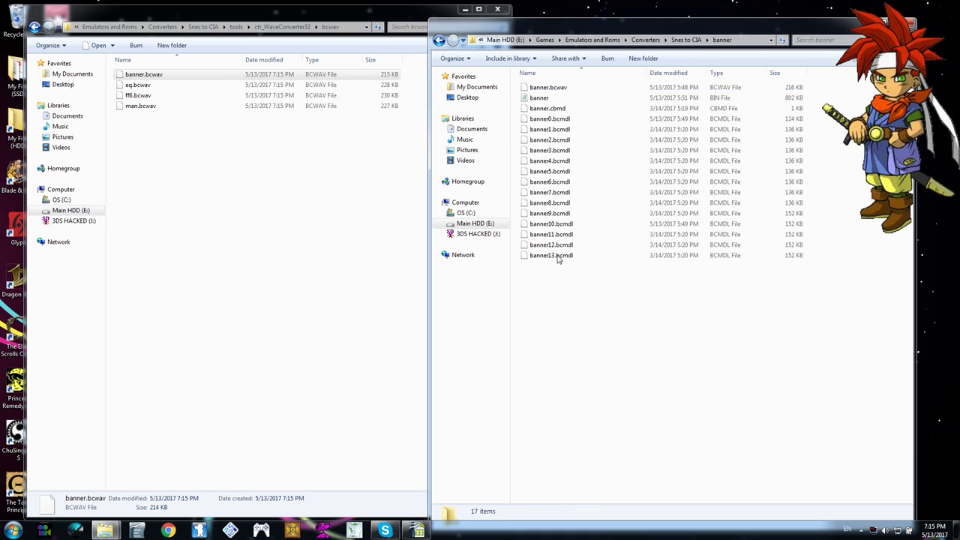
pyautogui.hotkey('ctrl', 'v')
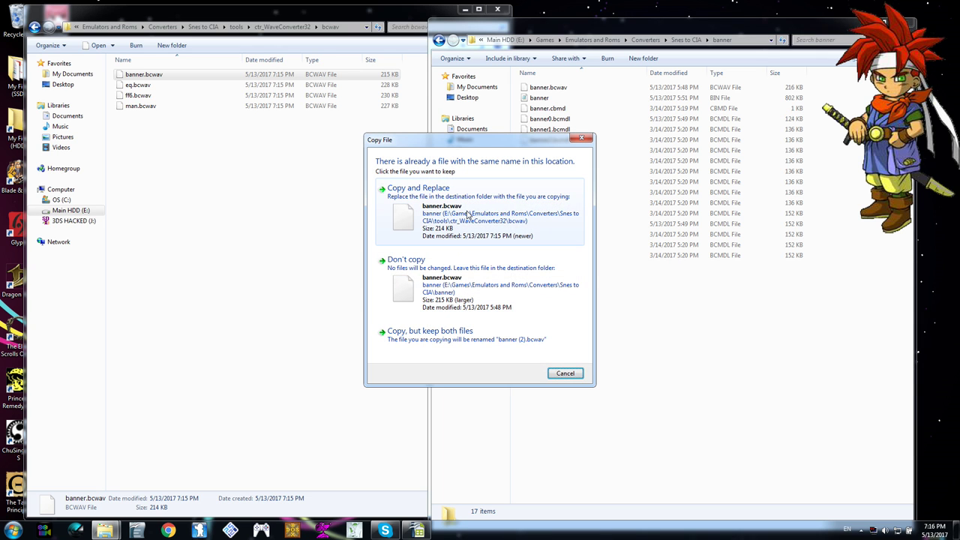
pyautogui.click(468, 215)
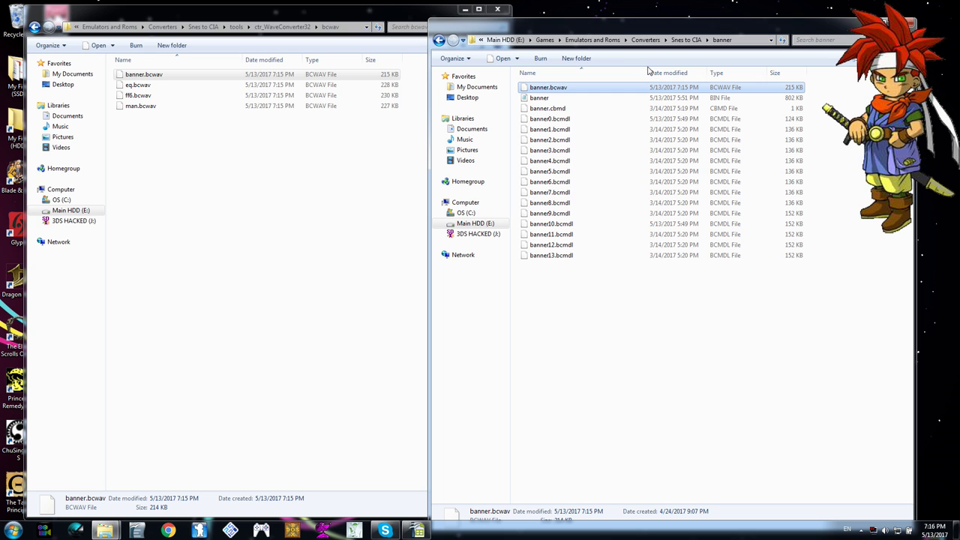
# - Launch Ohana3DS from the tools folder and open a texture file from its Textures tab
pyautogui.click(34, 28)
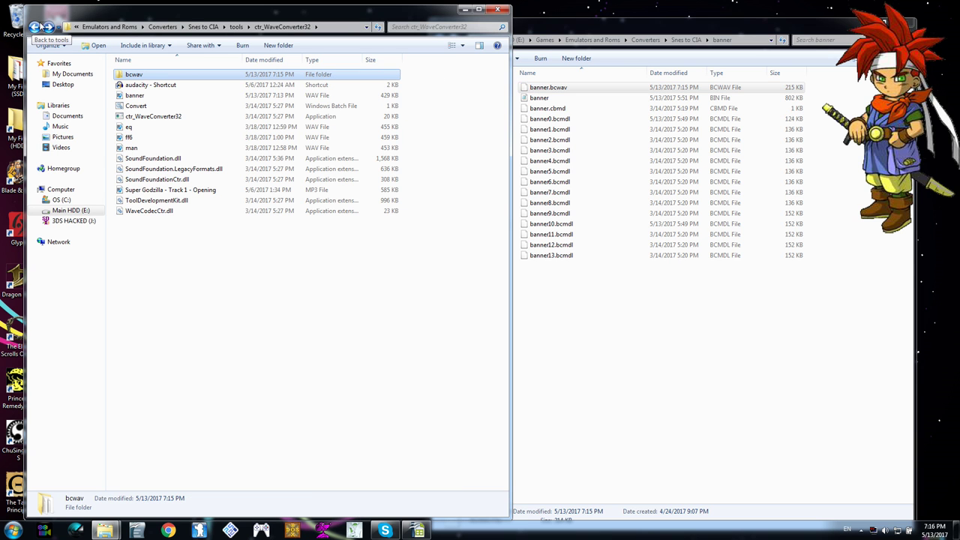
pyautogui.press('super+Left')
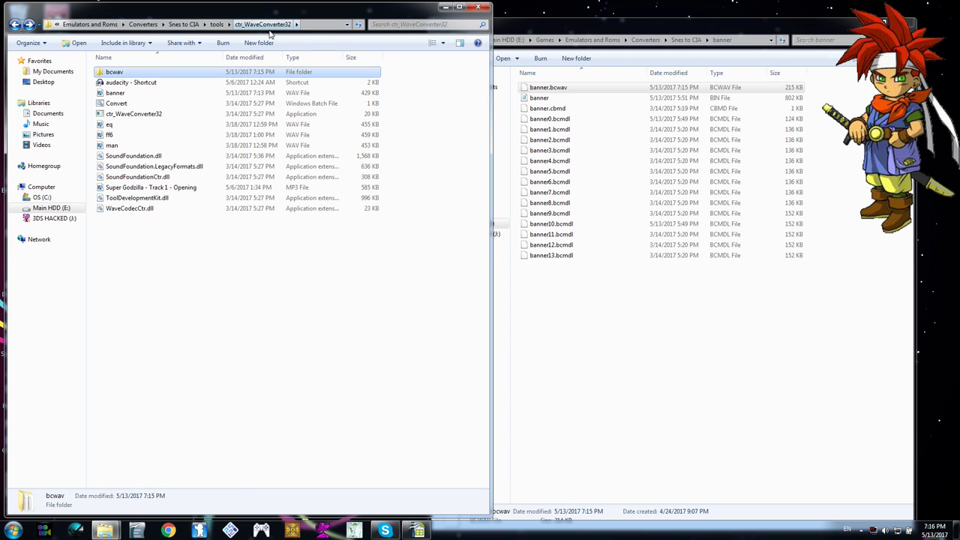
pyautogui.click(216, 24)
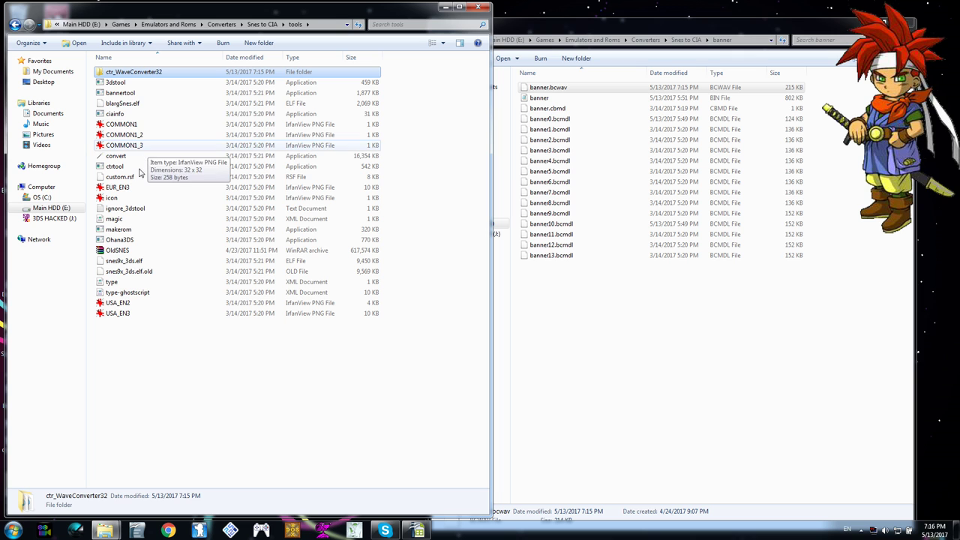
pyautogui.click(110, 241)
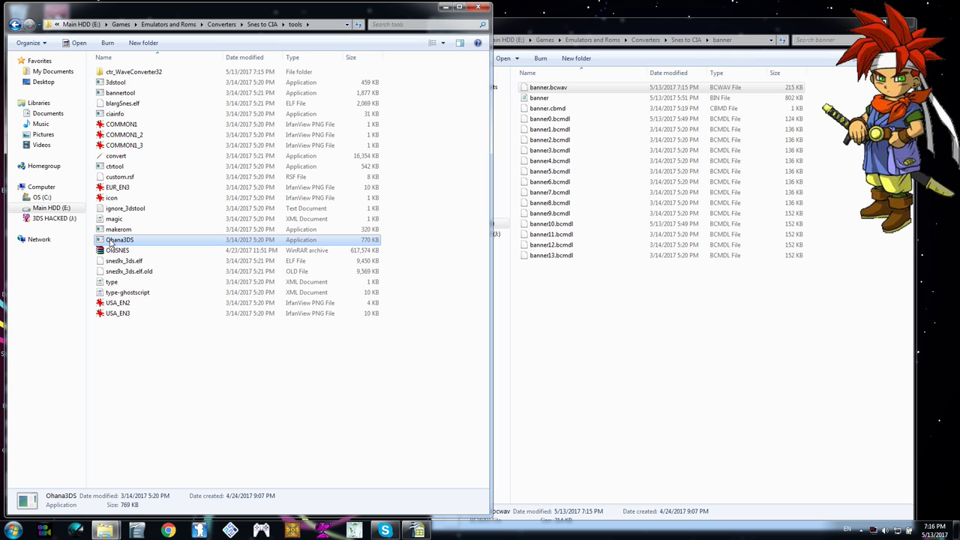
pyautogui.doubleClick(110, 241)
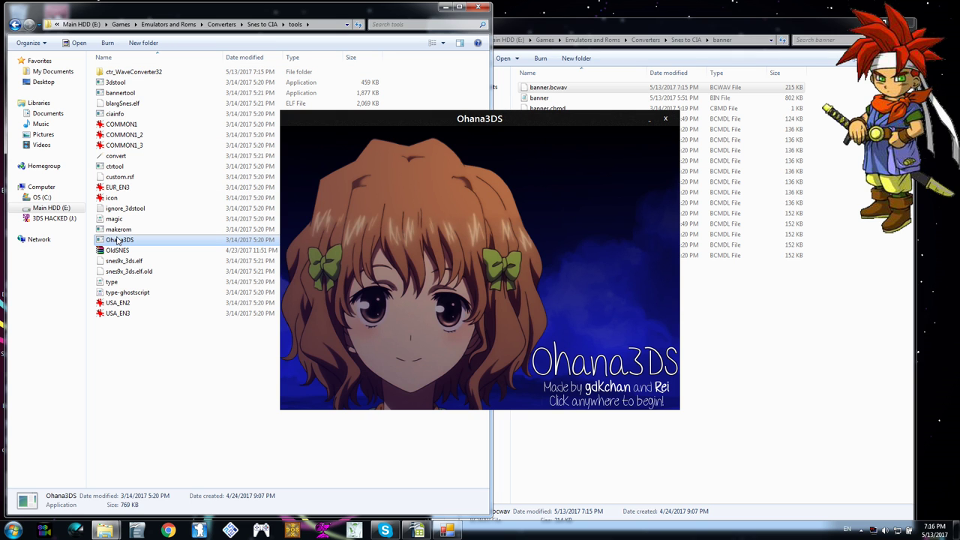
pyautogui.click(411, 210)
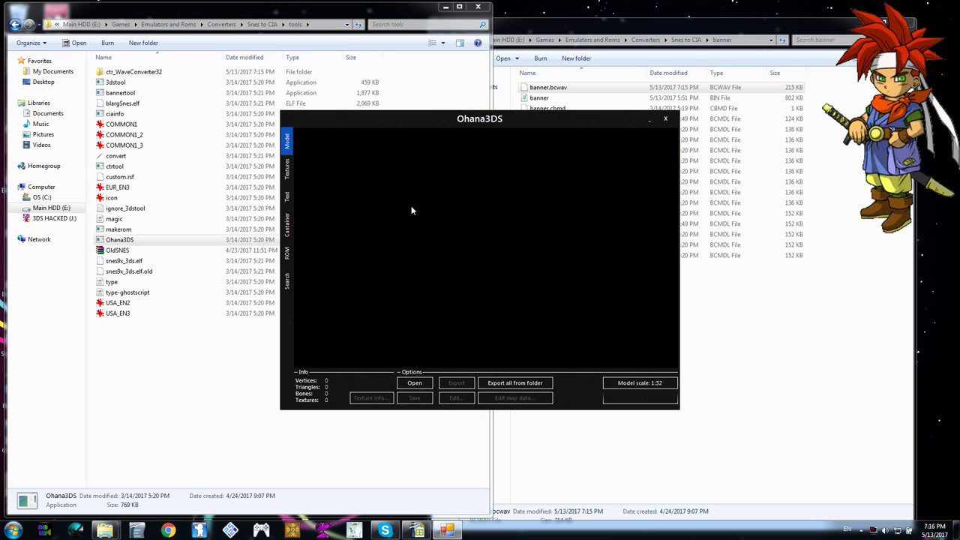
pyautogui.click(287, 170)
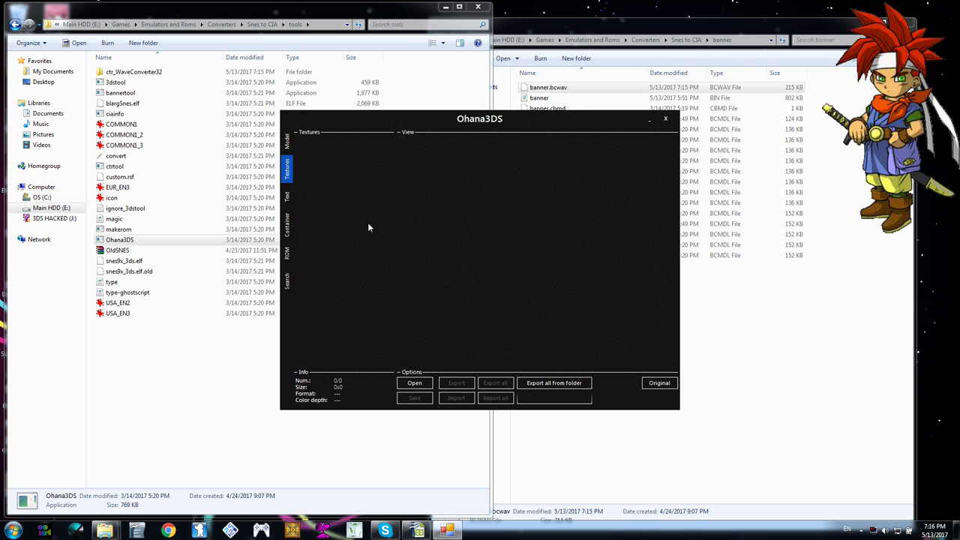
pyautogui.click(414, 383)
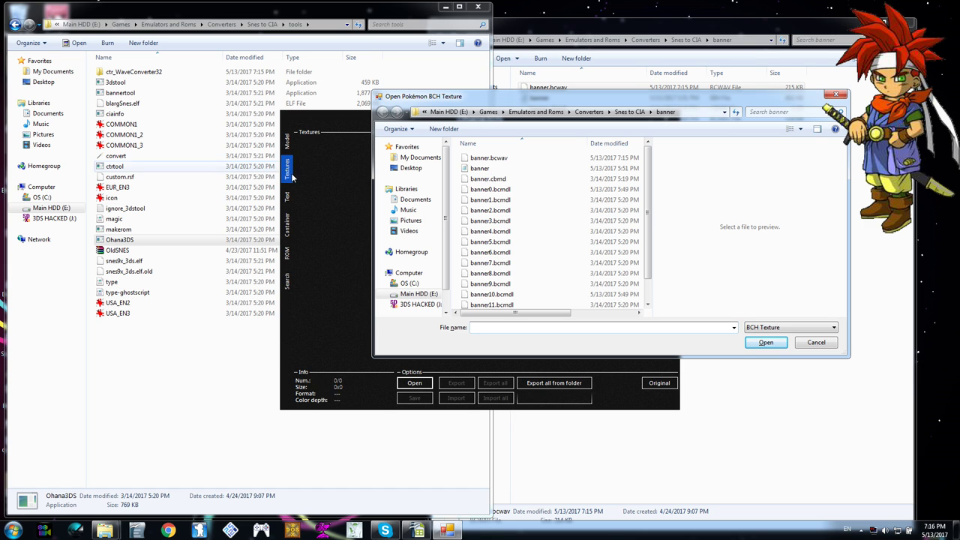
pyautogui.click(492, 190)
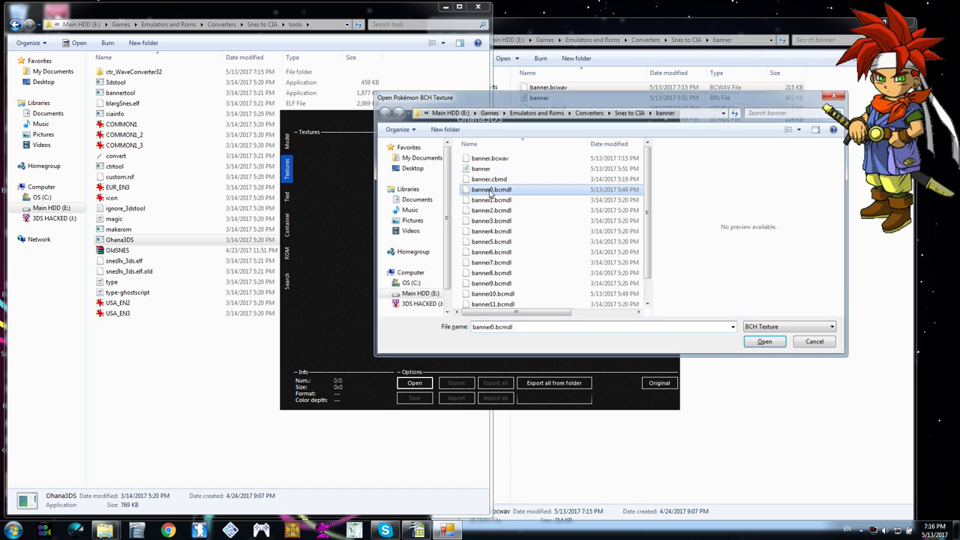
pyautogui.doubleClick(492, 189)
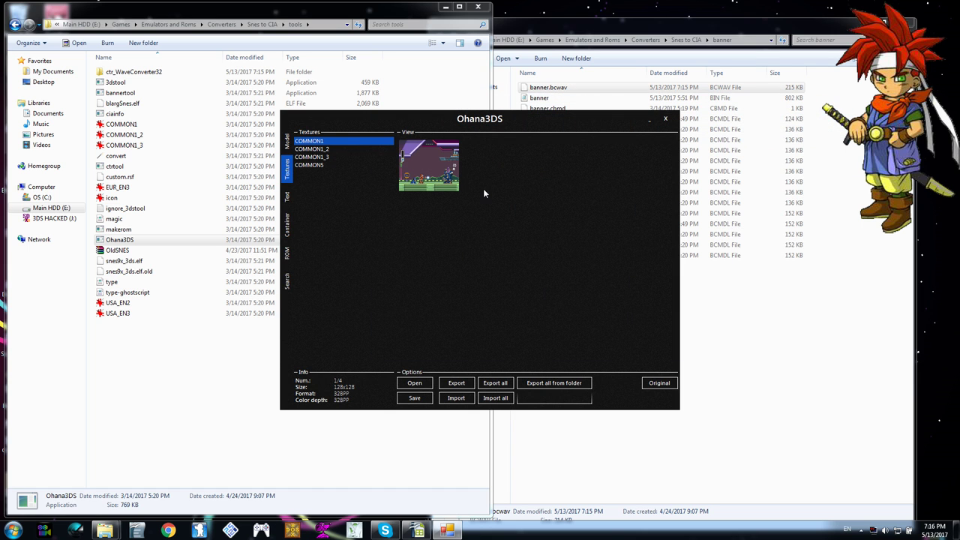
pyautogui.click(324, 149)
pyautogui.click(321, 157)
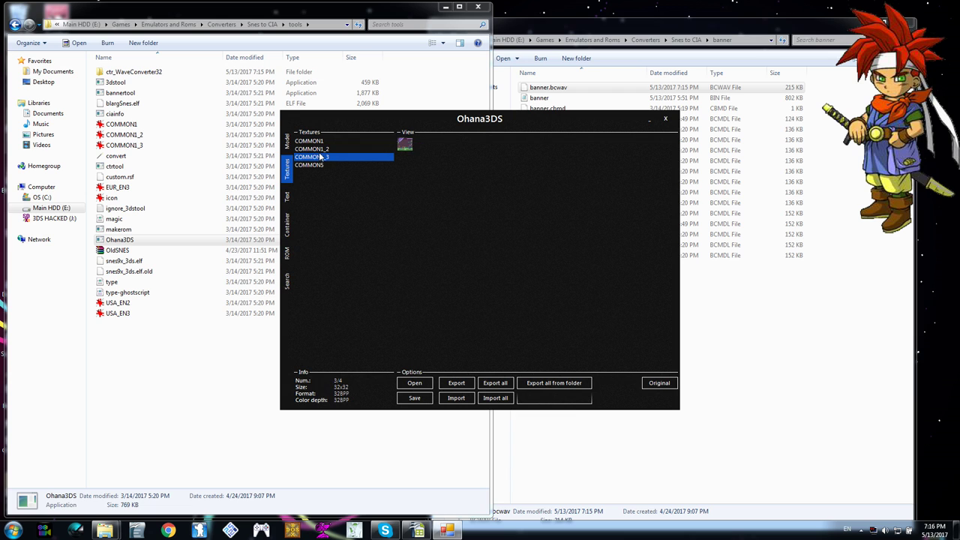
pyautogui.click(316, 141)
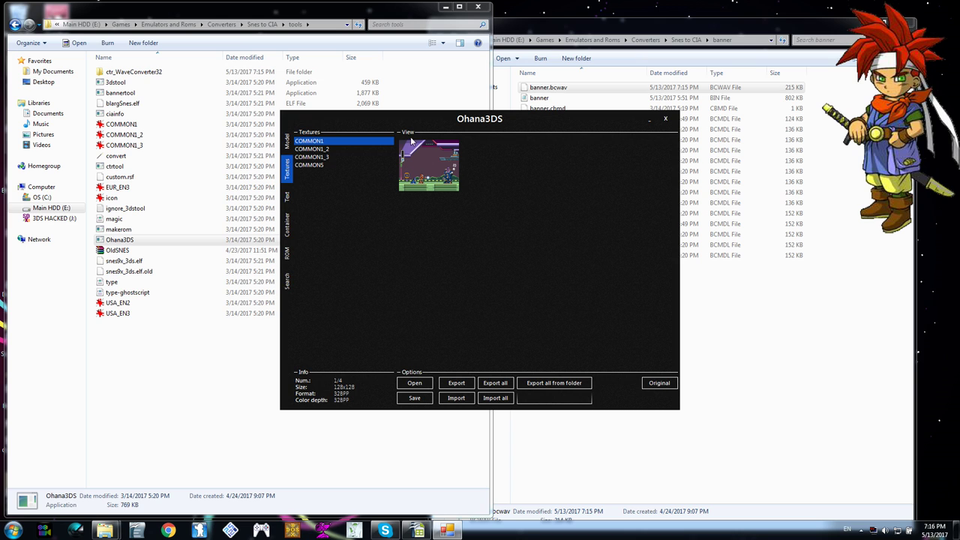
pyautogui.click(456, 398)
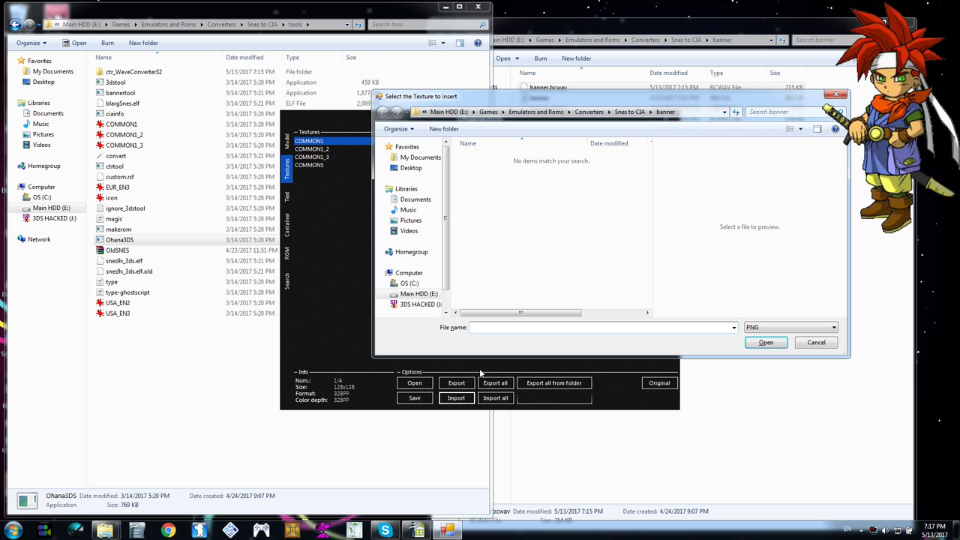
pyautogui.click(623, 111)
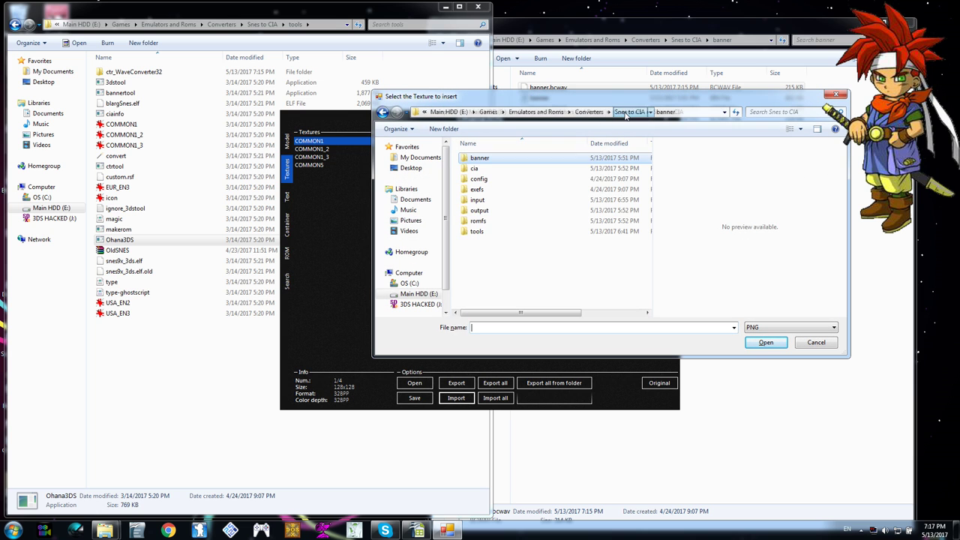
pyautogui.doubleClick(482, 200)
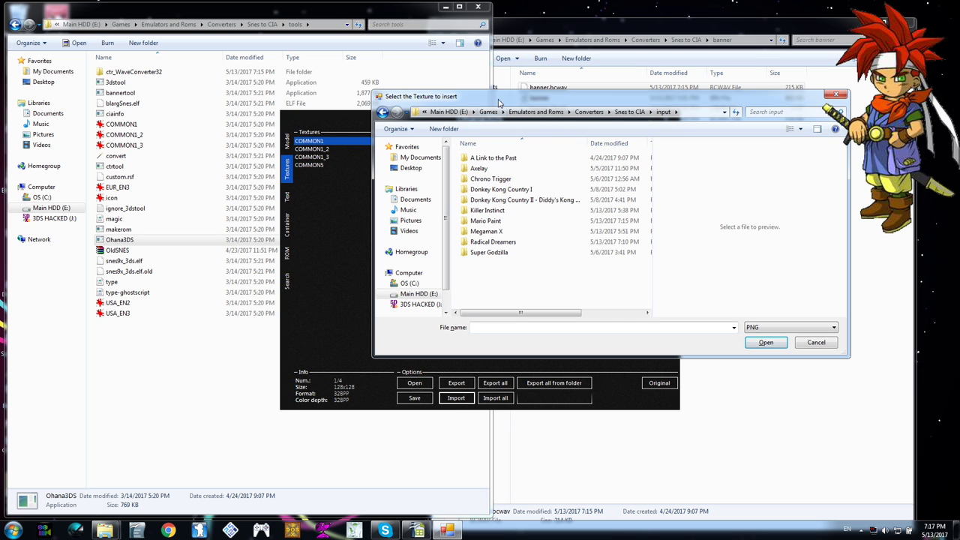
pyautogui.click(836, 95)
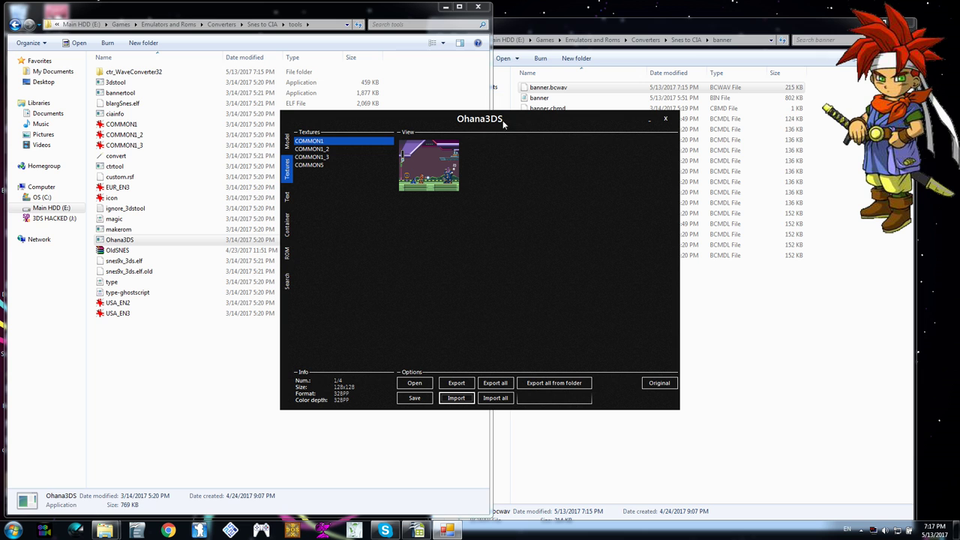
pyautogui.moveTo(514, 127); pyautogui.dragTo(368, 136)
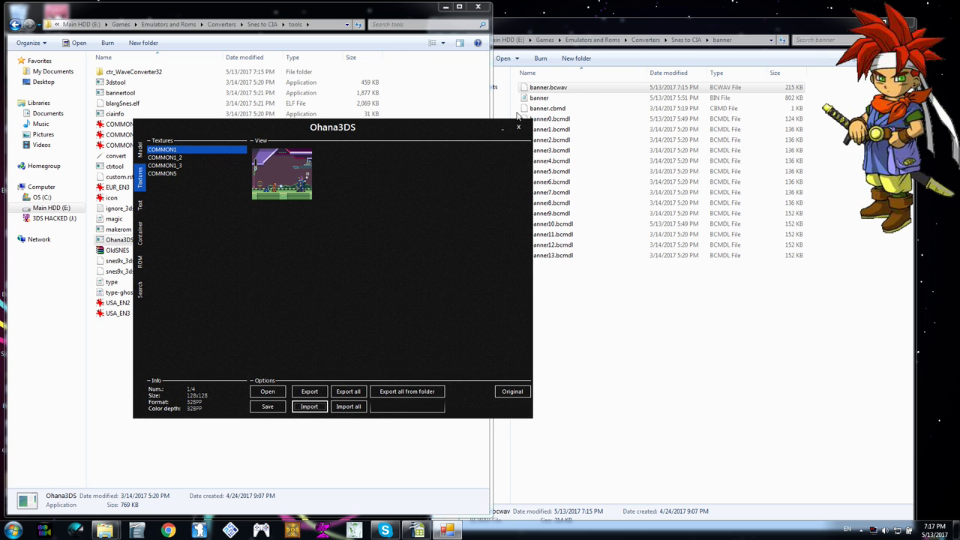
# - Run the banner batch script from the Snes to CIA folder and move its console right
pyautogui.click(689, 39)
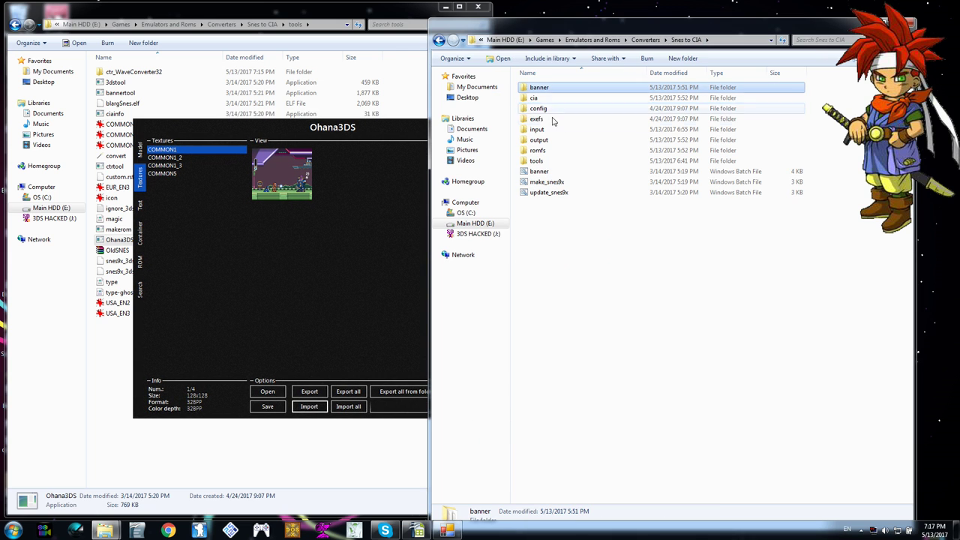
pyautogui.doubleClick(537, 172)
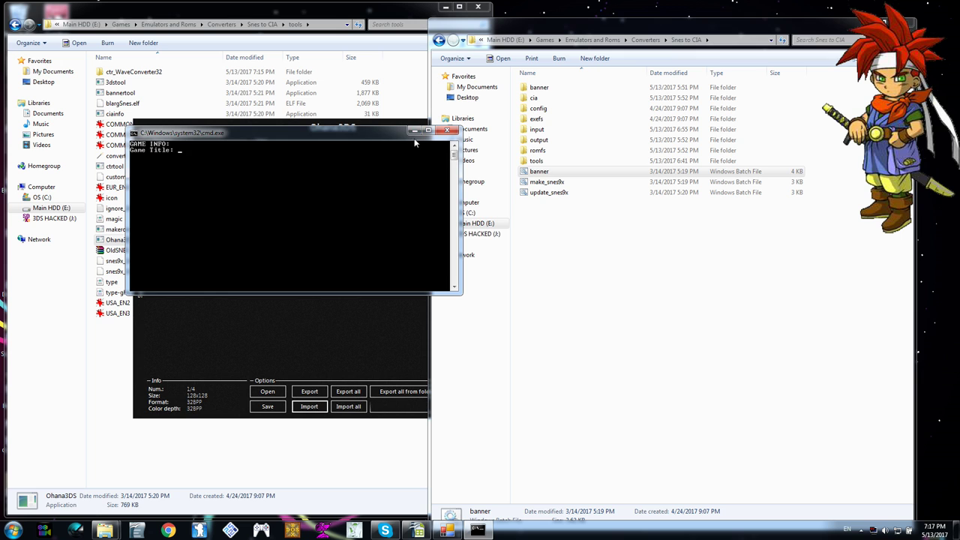
pyautogui.moveTo(388, 135); pyautogui.dragTo(737, 213)
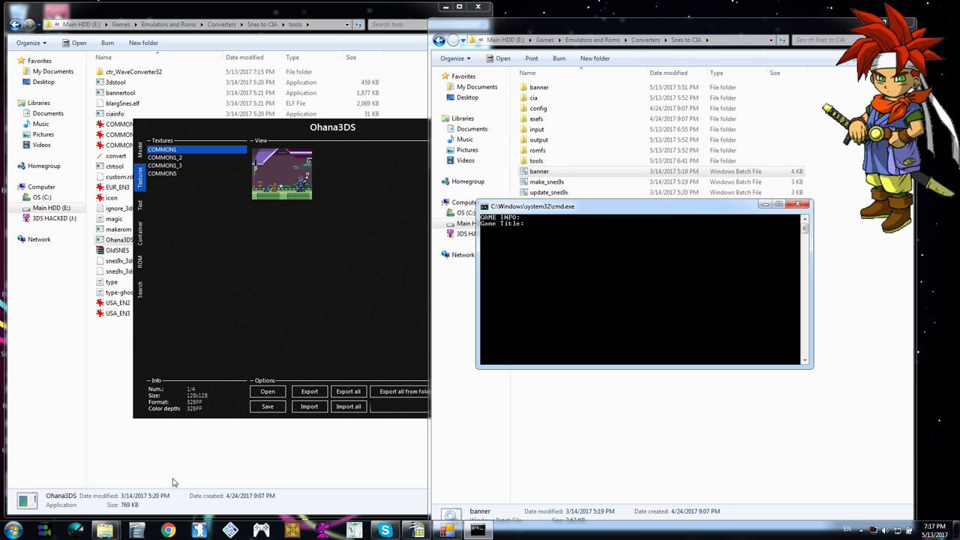
pyautogui.click(168, 531)
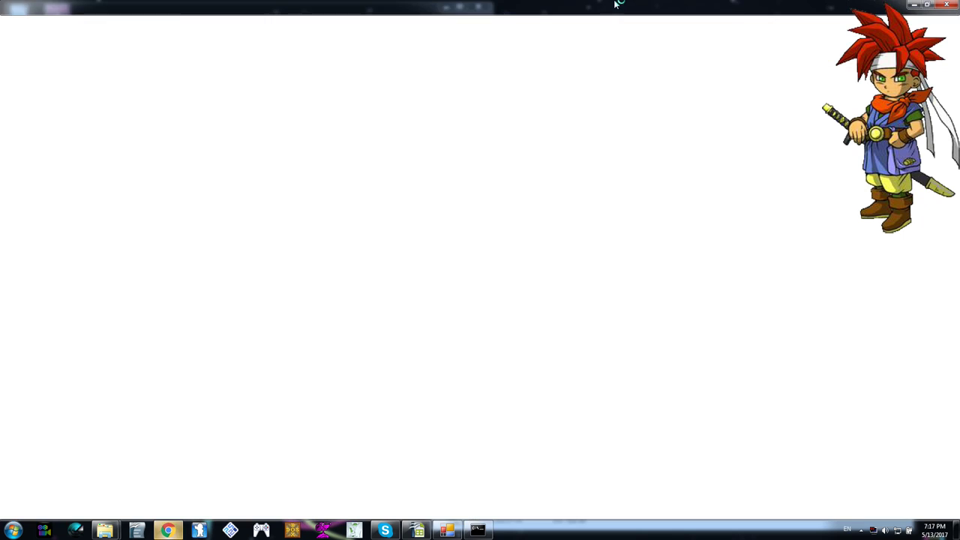
# - Close the seven unneeded Chrome tabs, including the reddit messages and Marriage tabs
pyautogui.click(81, 6)
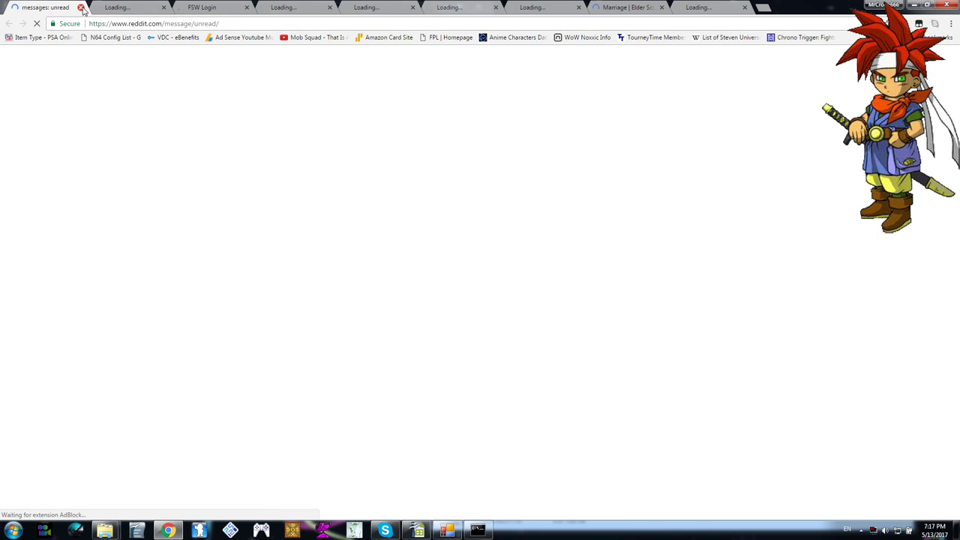
pyautogui.click(81, 6)
pyautogui.click(81, 7)
pyautogui.click(82, 7)
pyautogui.click(82, 7)
pyautogui.click(82, 7)
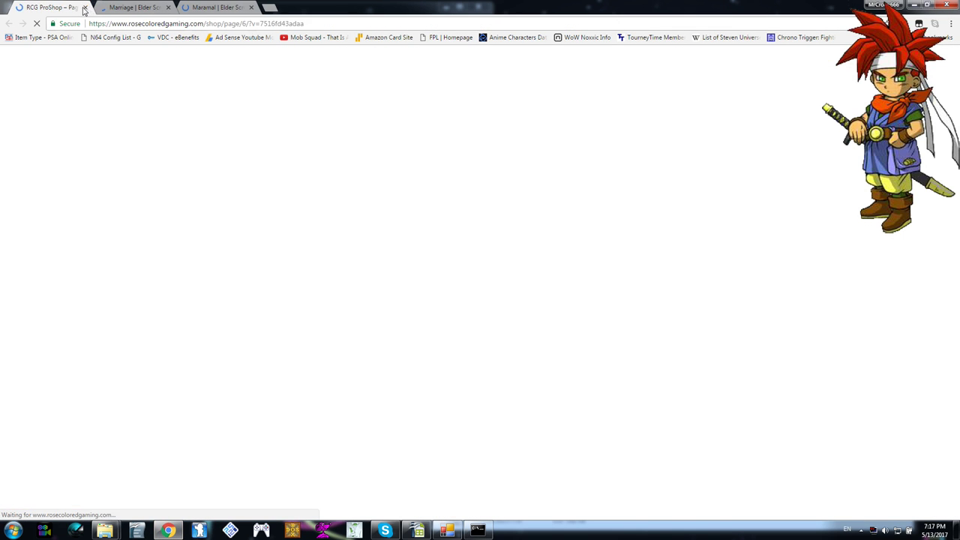
pyautogui.click(82, 7)
pyautogui.click(81, 6)
# - Google 'Mario Paint', then enter 'Mario Paint' as the game title in the banner script
pyautogui.hotkey('ctrl', 'l')
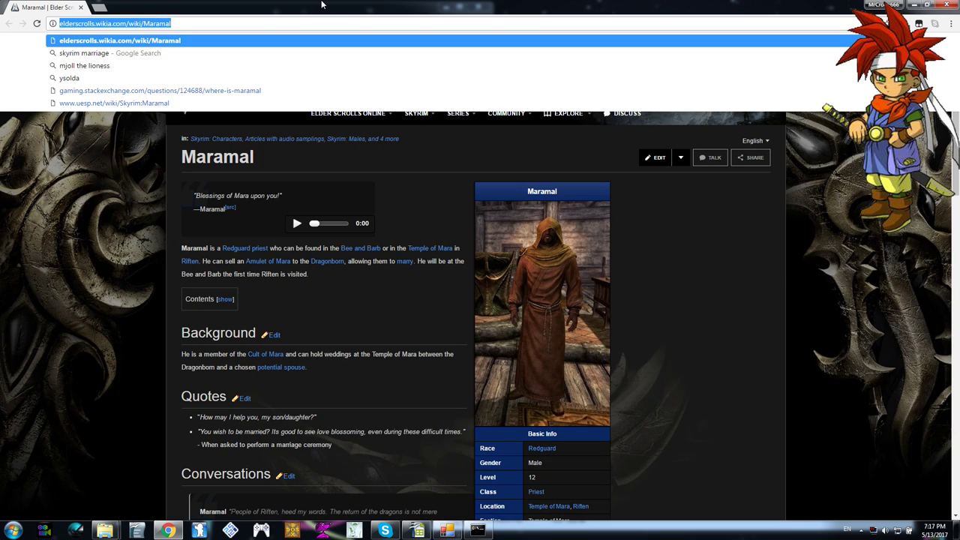
pyautogui.write('Mario Paint')
pyautogui.press('Return')
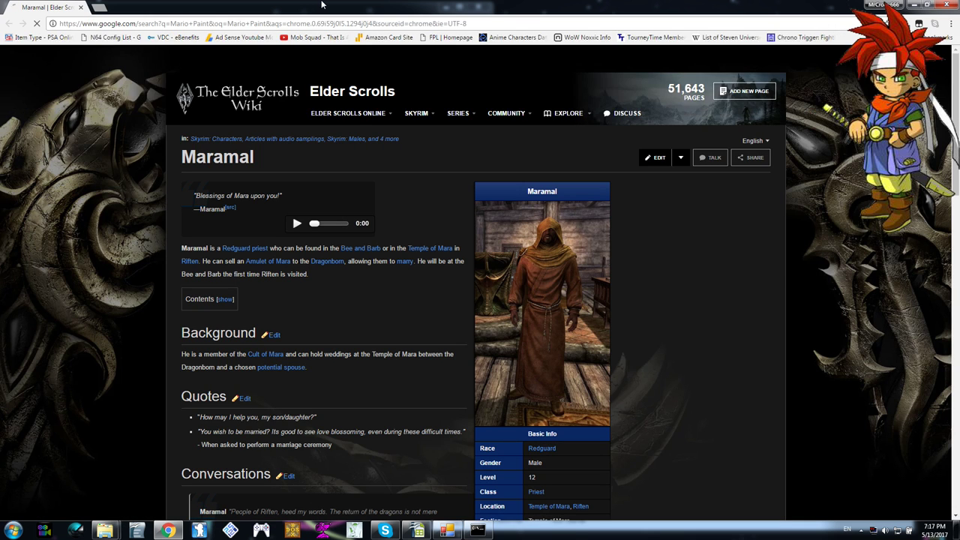
pyautogui.click(913, 5)
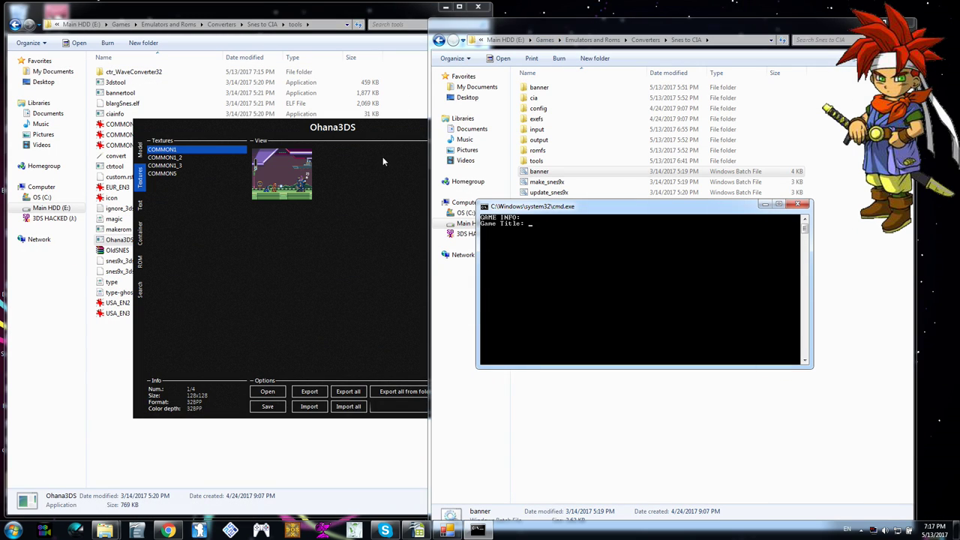
pyautogui.write('Mario Paint')
pyautogui.press('Return')
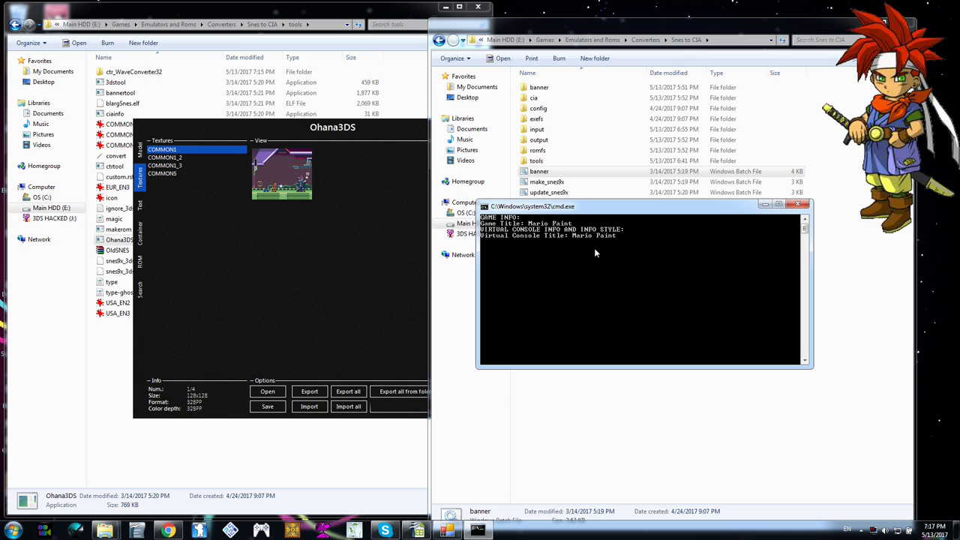
# - Confirm Mario Paint as the Virtual Console title, enter release year 1992, and decline restarting
pyautogui.press('Return')
pyautogui.write('1992')
pyautogui.press('Return')
pyautogui.press('Return')
pyautogui.press('Return')
pyautogui.press('Return')
pyautogui.press('Return')
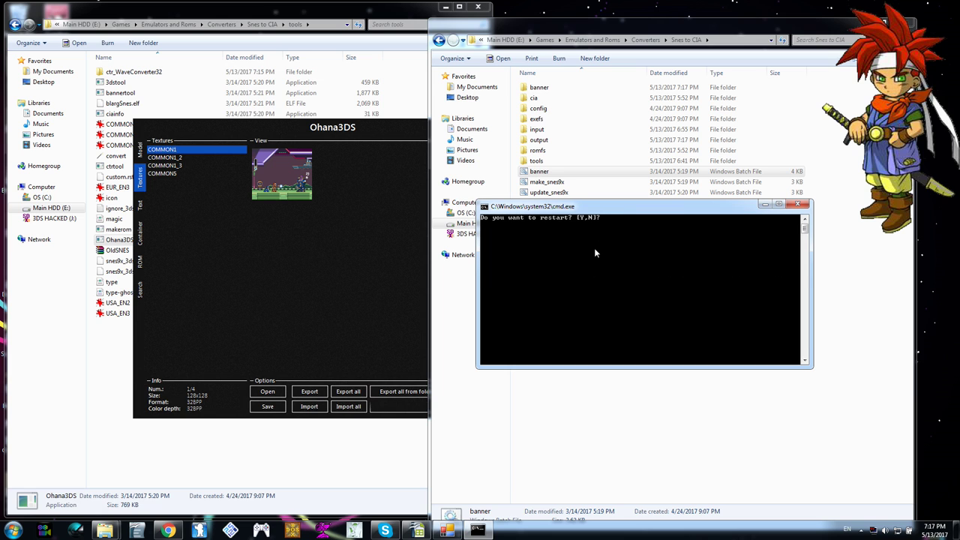
pyautogui.press('n')
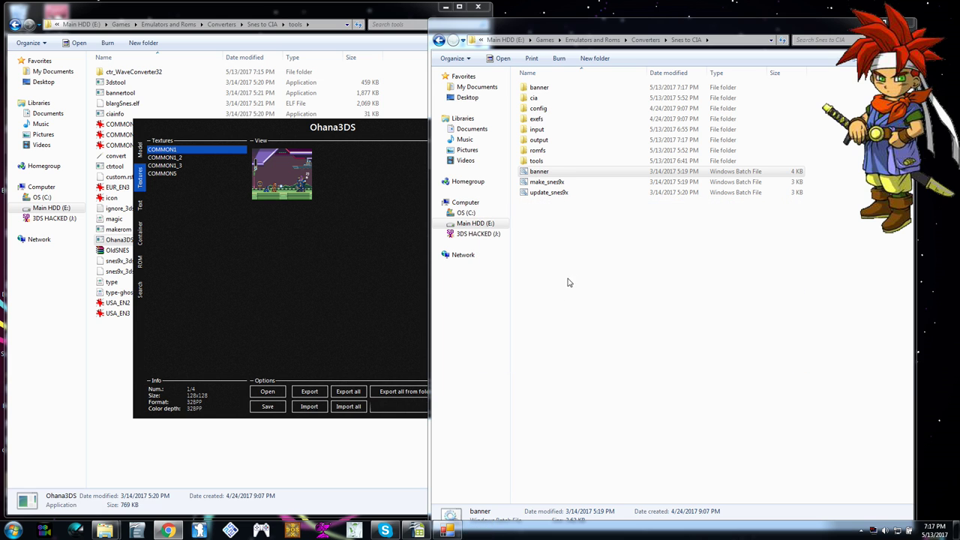
pyautogui.doubleClick(540, 139)
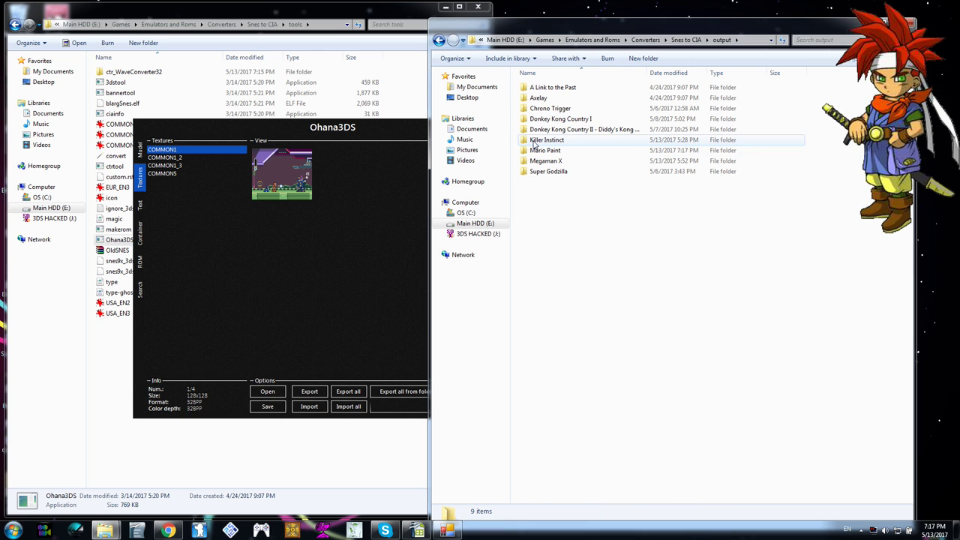
# - In output\Mario Paint, select common1, common1_2, common1_3, USA_EN2 and USA_EN3 images
pyautogui.doubleClick(555, 153)
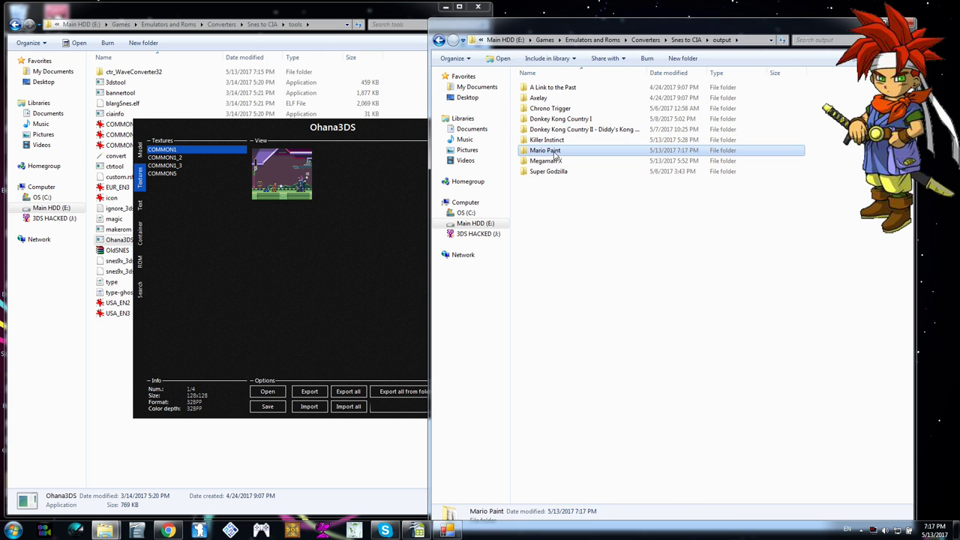
pyautogui.click(595, 111)
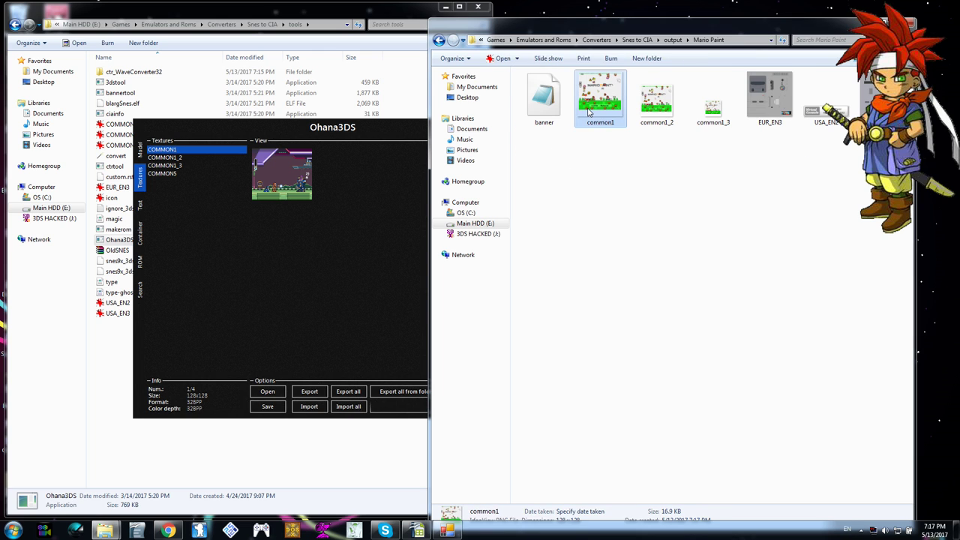
pyautogui.keyDown('shift'); pyautogui.click(712, 119); pyautogui.keyUp('shift')
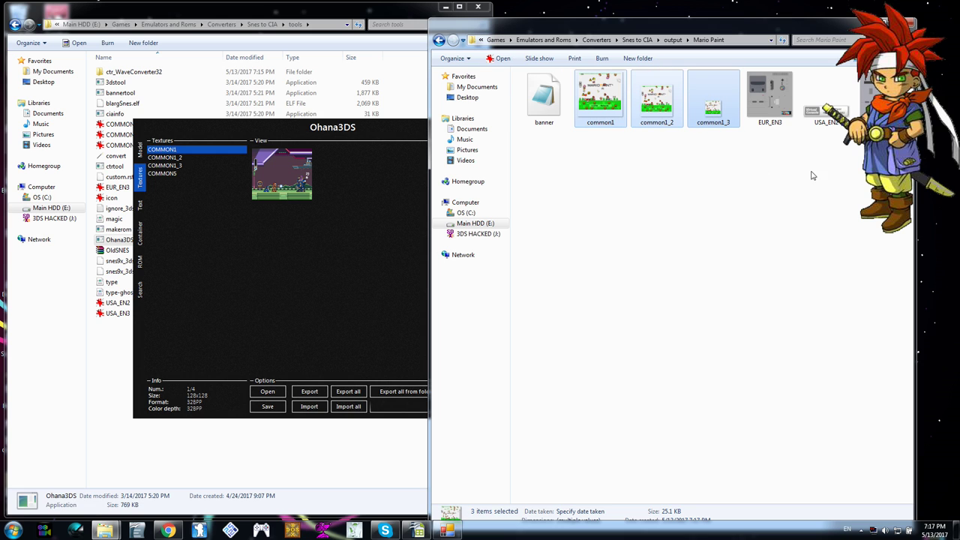
pyautogui.keyDown('ctrl'); pyautogui.click(827, 120); pyautogui.keyUp('ctrl')
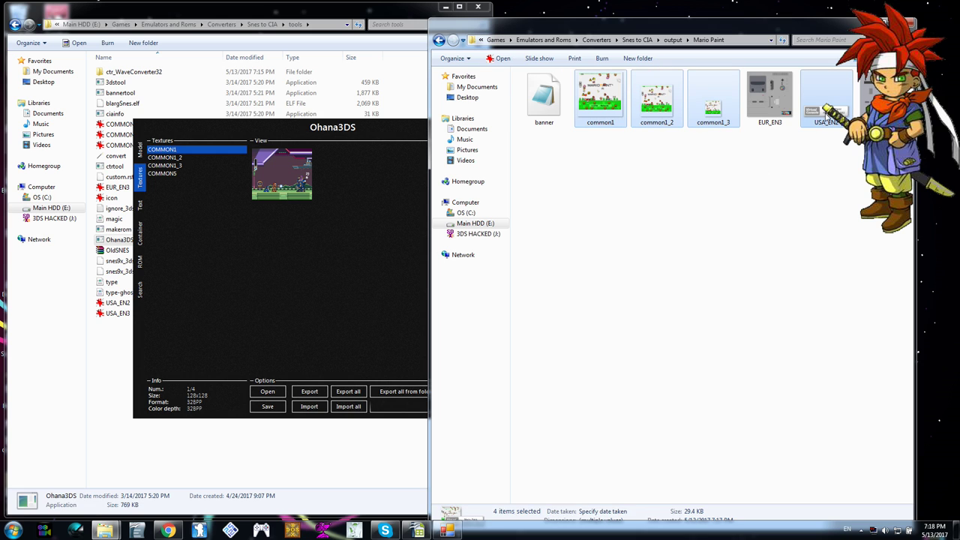
pyautogui.keyDown('ctrl'); pyautogui.click(878, 98); pyautogui.keyUp('ctrl')
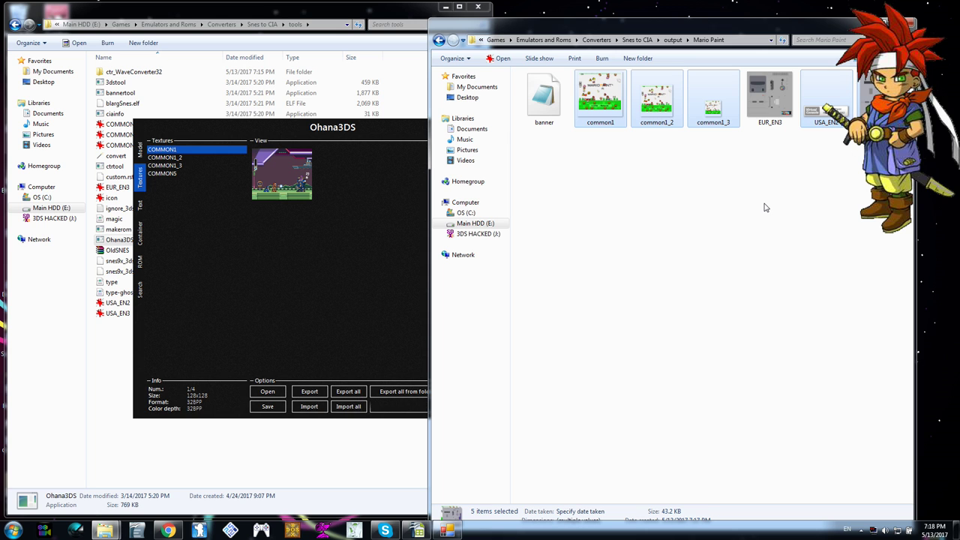
# - Put the selected images into the input\Mario Paint folder
pyautogui.click(637, 40)
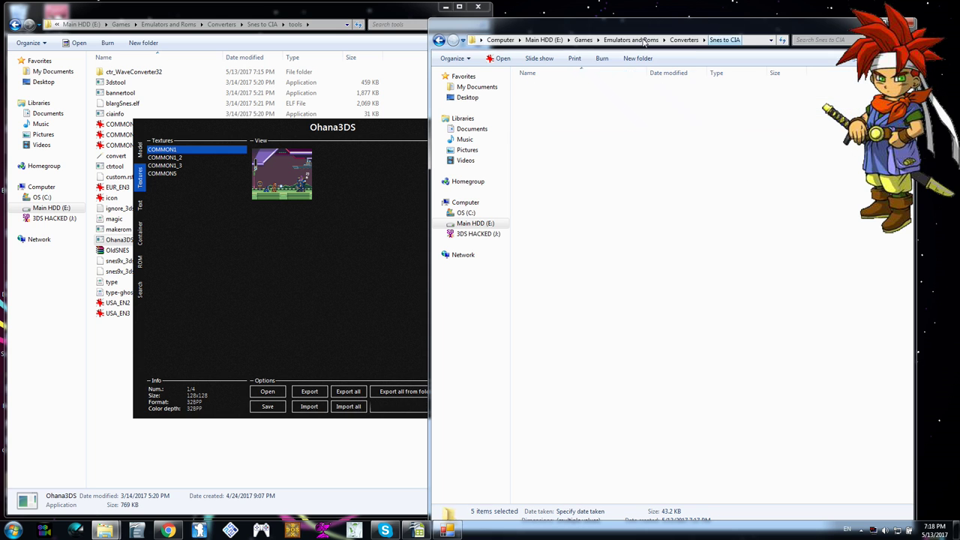
pyautogui.doubleClick(539, 131)
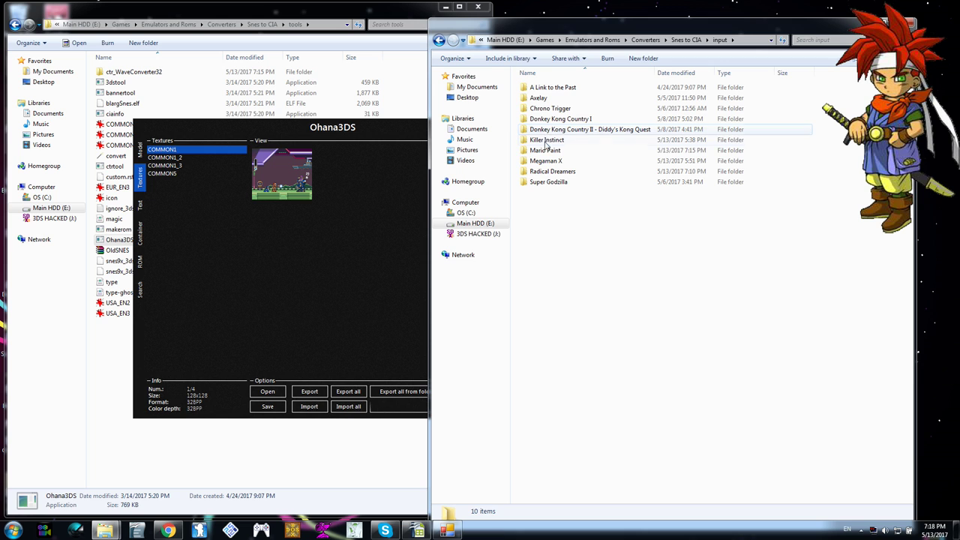
pyautogui.click(546, 152)
pyautogui.doubleClick(545, 150)
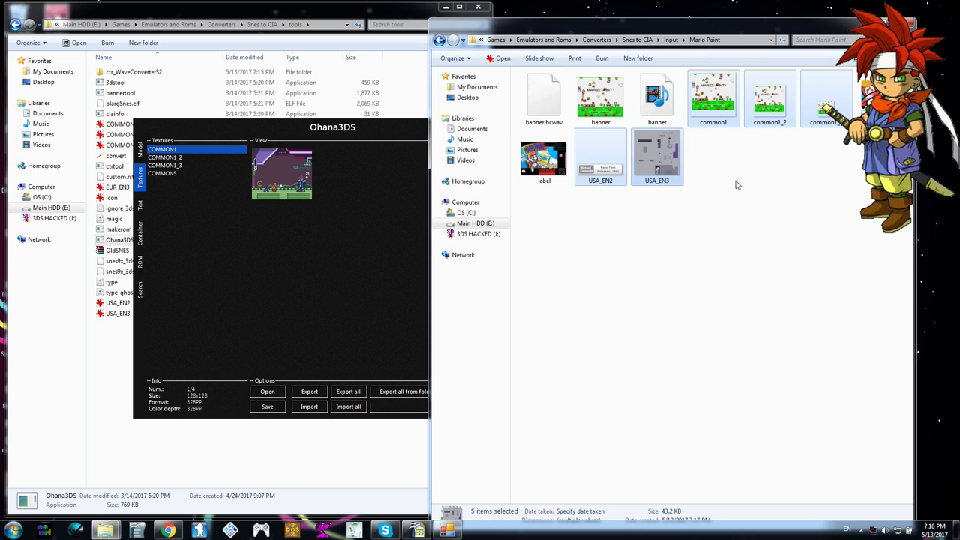
pyautogui.click(267, 268)
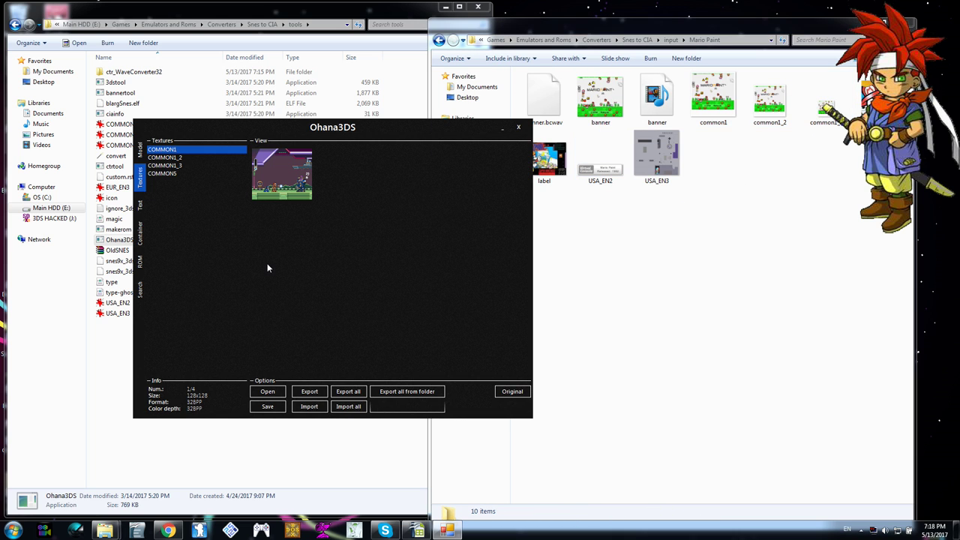
# - Replace the COMMON1 texture with common1 from input\Mario Paint
pyautogui.click(310, 407)
pyautogui.click(385, 145)
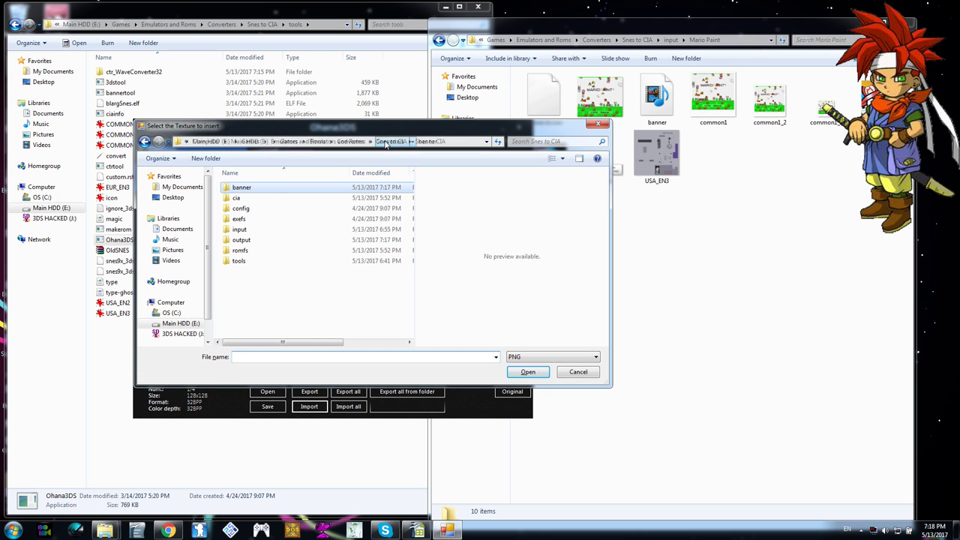
pyautogui.doubleClick(240, 235)
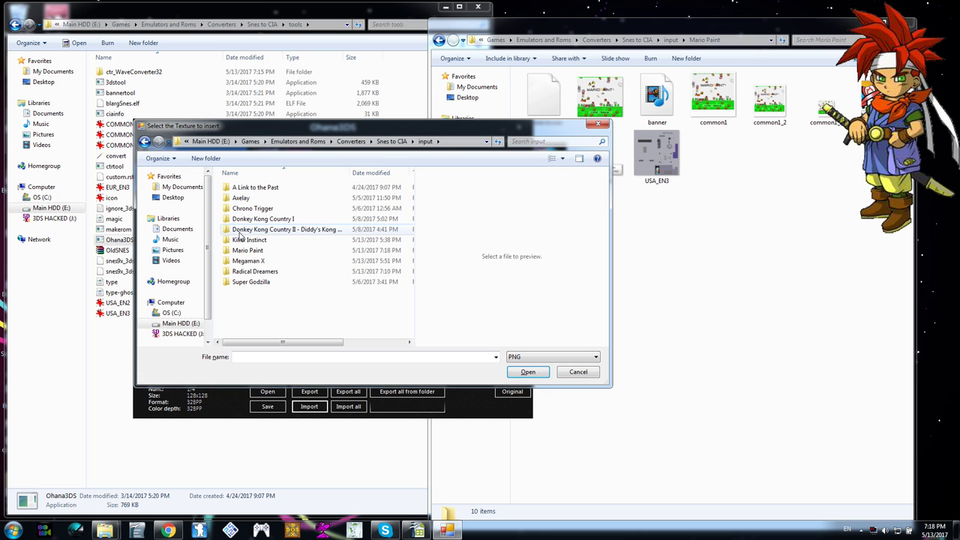
pyautogui.doubleClick(246, 252)
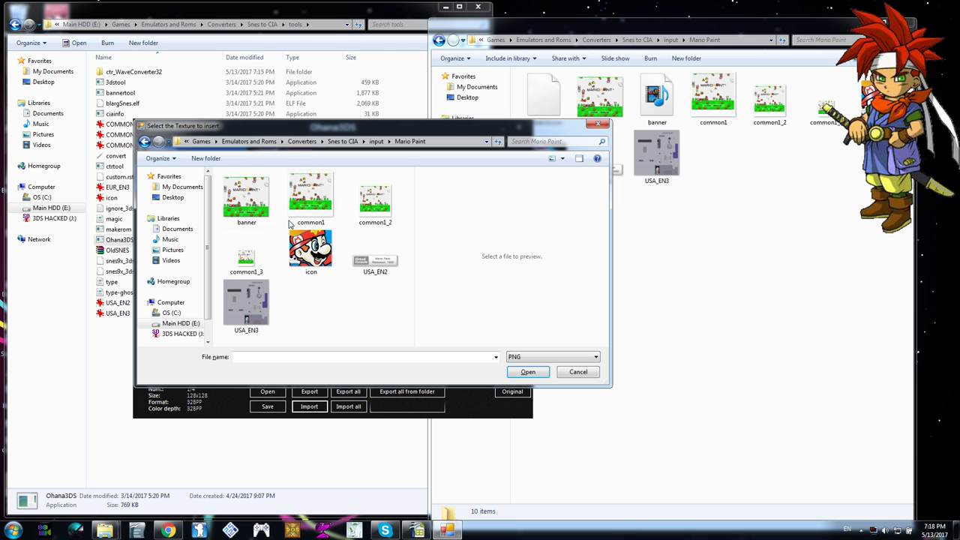
pyautogui.doubleClick(311, 204)
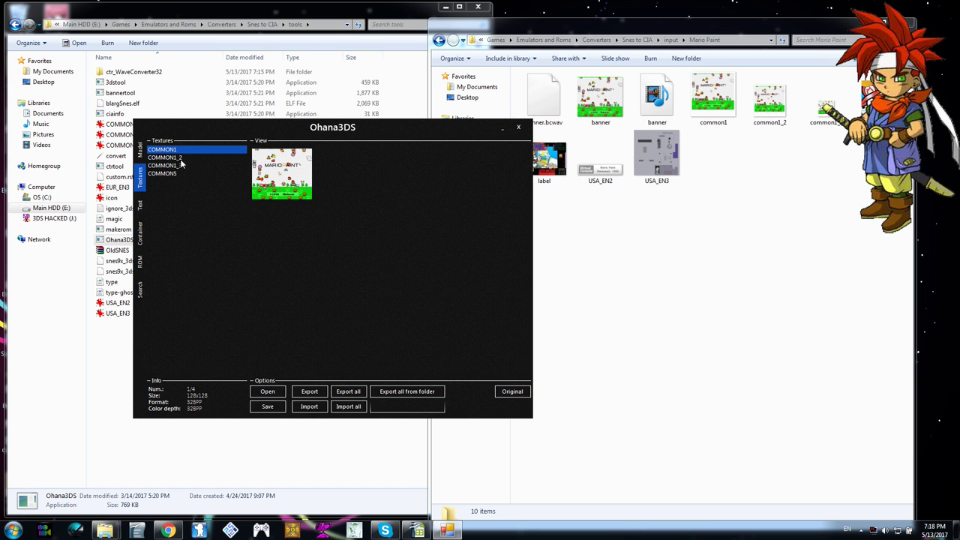
# - Replace COMMON1_2 and COMMON1_3 with the common1_2 and common1_3 images
pyautogui.click(173, 158)
pyautogui.click(309, 405)
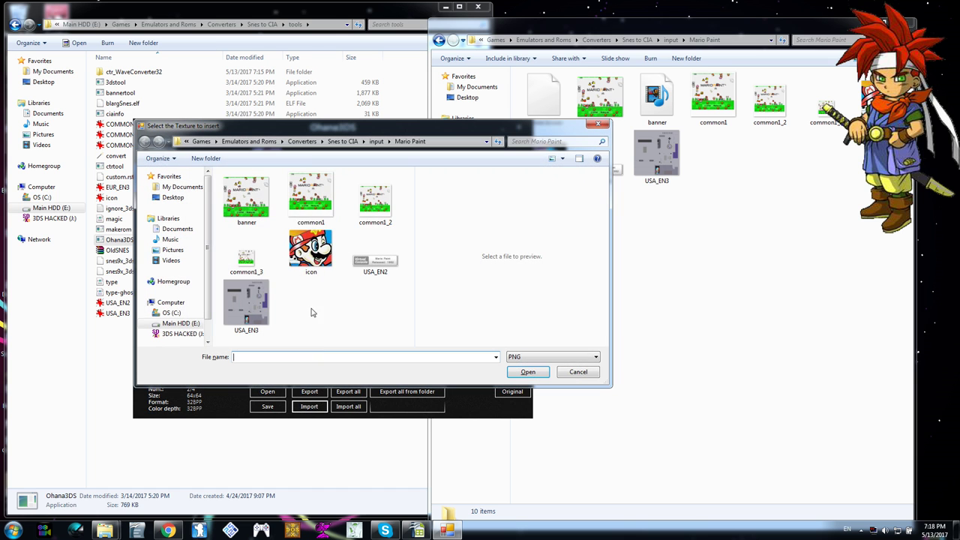
pyautogui.click(365, 212)
pyautogui.doubleClick(365, 212)
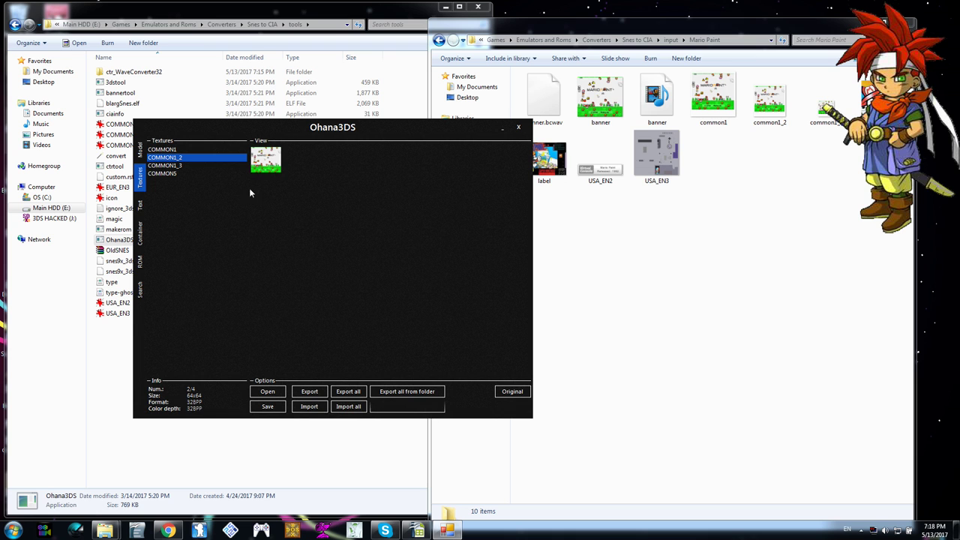
pyautogui.click(177, 166)
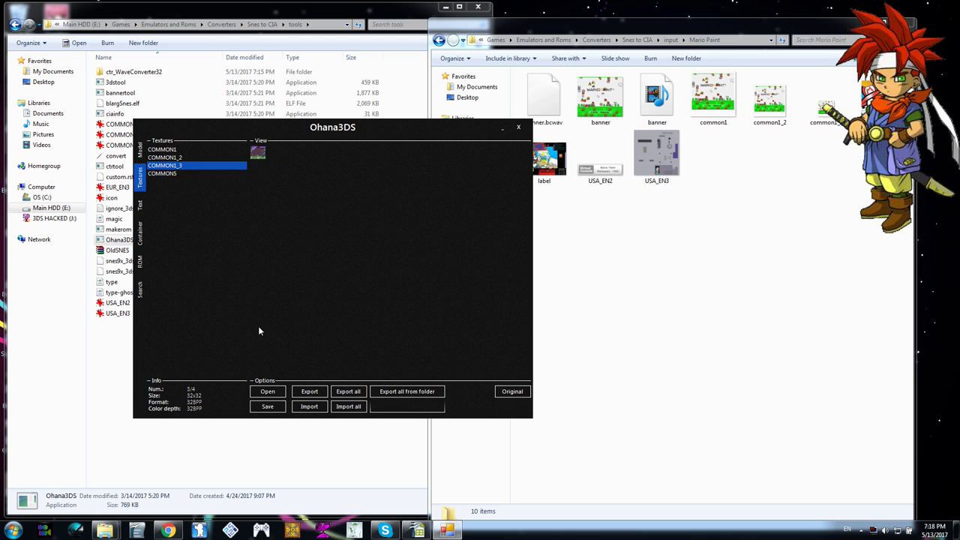
pyautogui.click(309, 406)
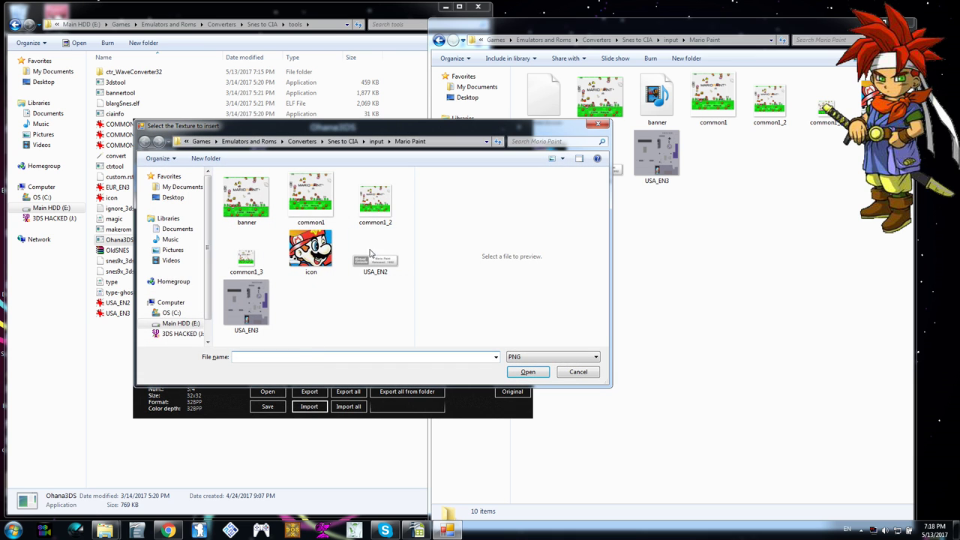
pyautogui.doubleClick(246, 257)
# - Review the updated COMMON1 texture and save banner0.bcmdl
pyautogui.click(162, 174)
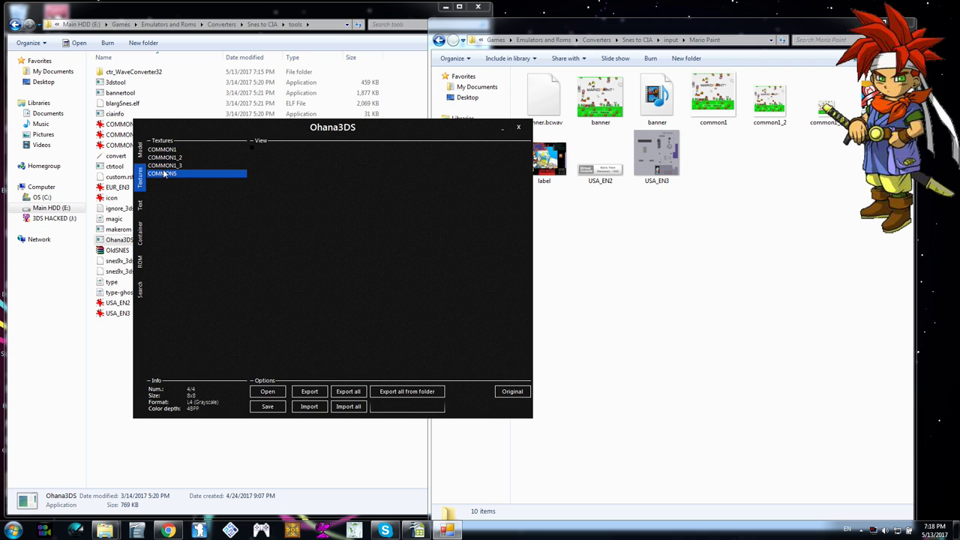
pyautogui.click(163, 150)
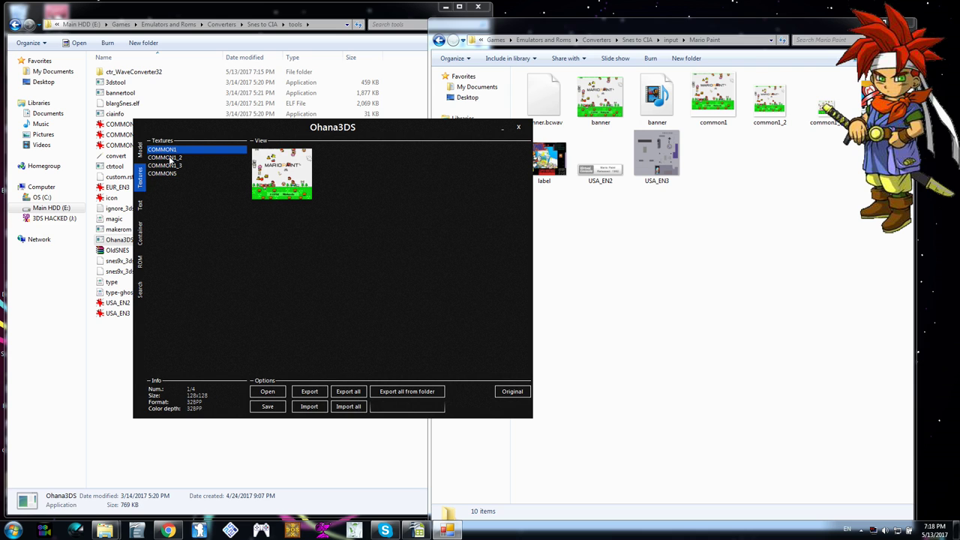
pyautogui.click(268, 407)
pyautogui.click(267, 392)
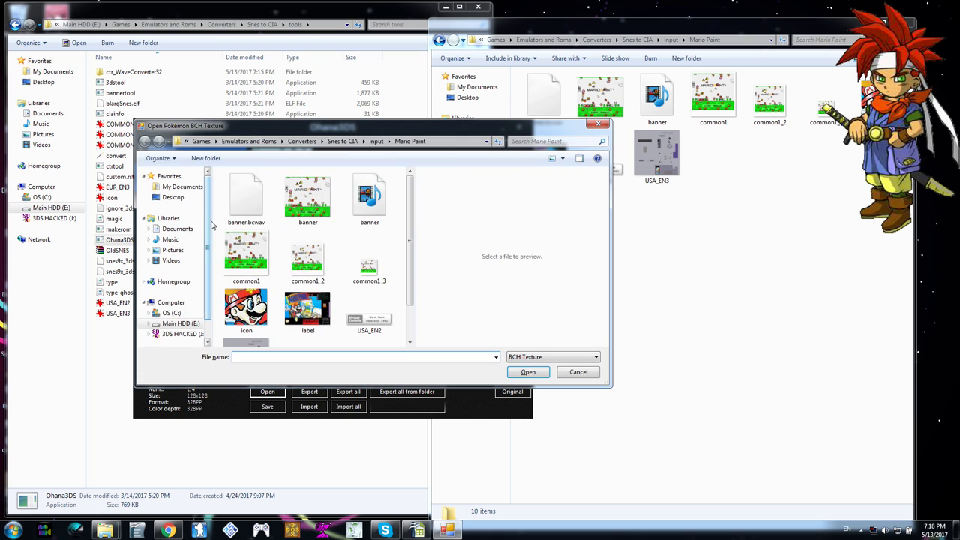
pyautogui.click(345, 143)
# - Load banner10.bcmdl from the banner folder and review its USA_EN3, USA_EN6 and USA_EN2 textures
pyautogui.doubleClick(241, 188)
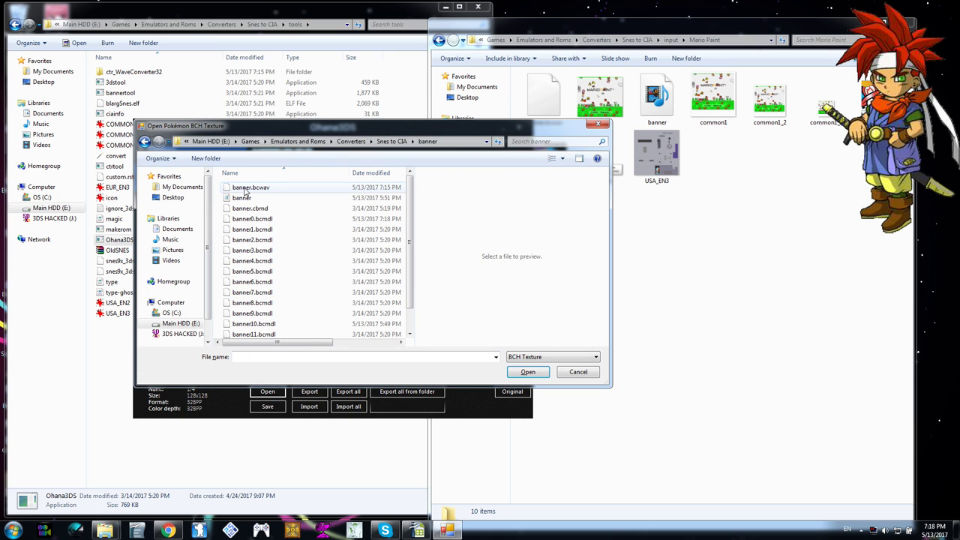
pyautogui.doubleClick(252, 324)
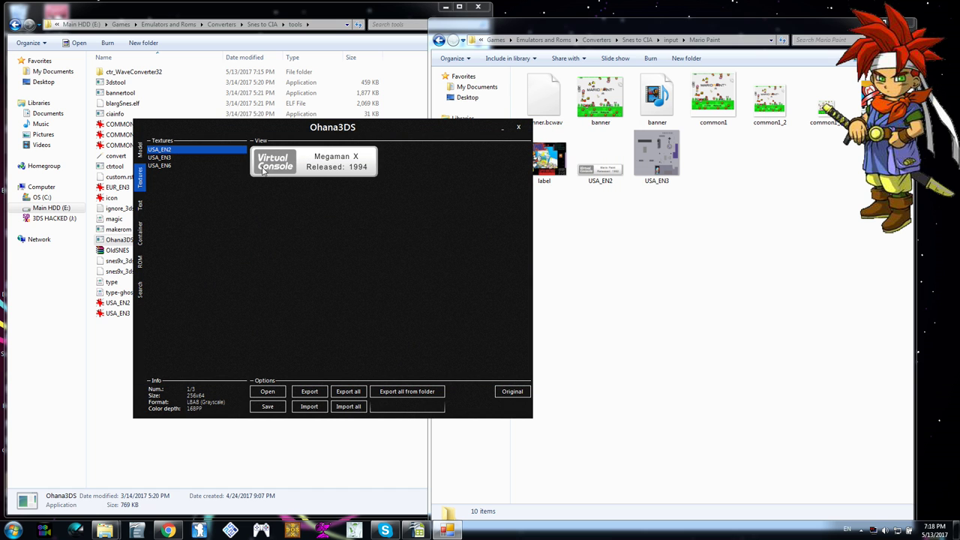
pyautogui.click(156, 158)
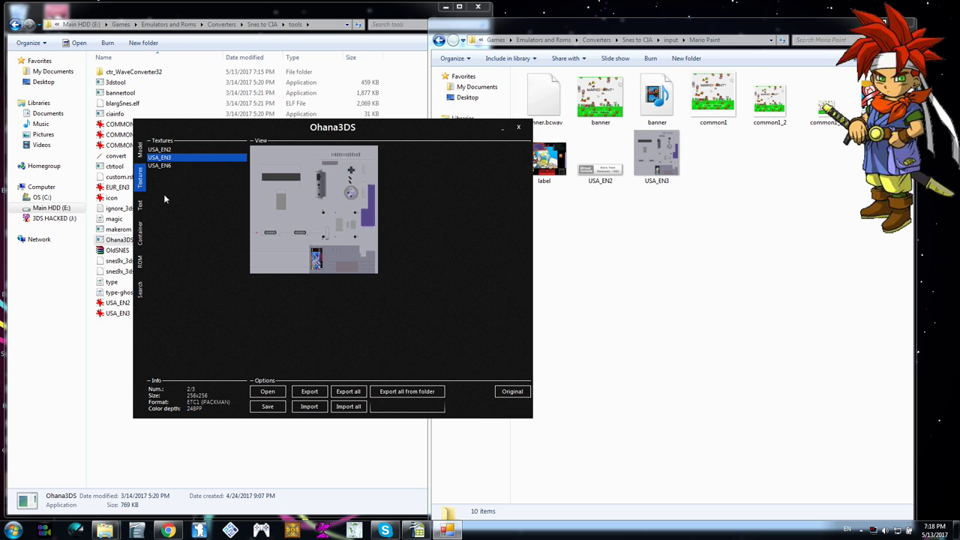
pyautogui.click(160, 165)
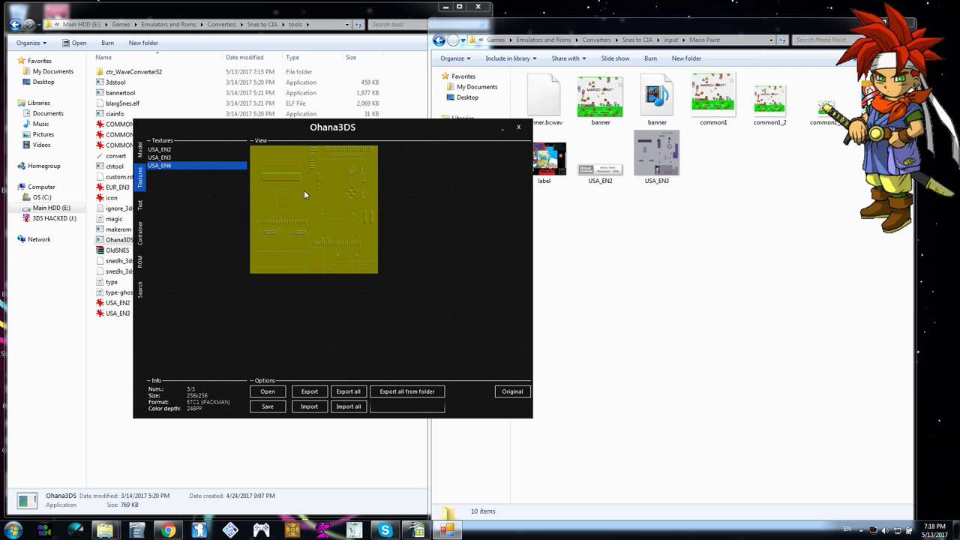
pyautogui.click(166, 152)
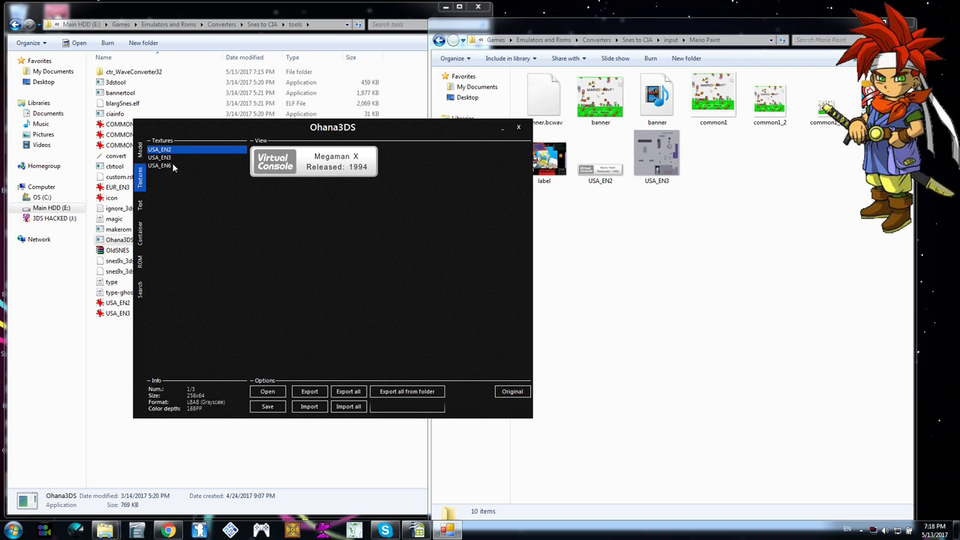
pyautogui.click(309, 407)
# - Replace the USA_EN2 texture with the USA_EN2 image from input\Mario Paint
pyautogui.click(396, 142)
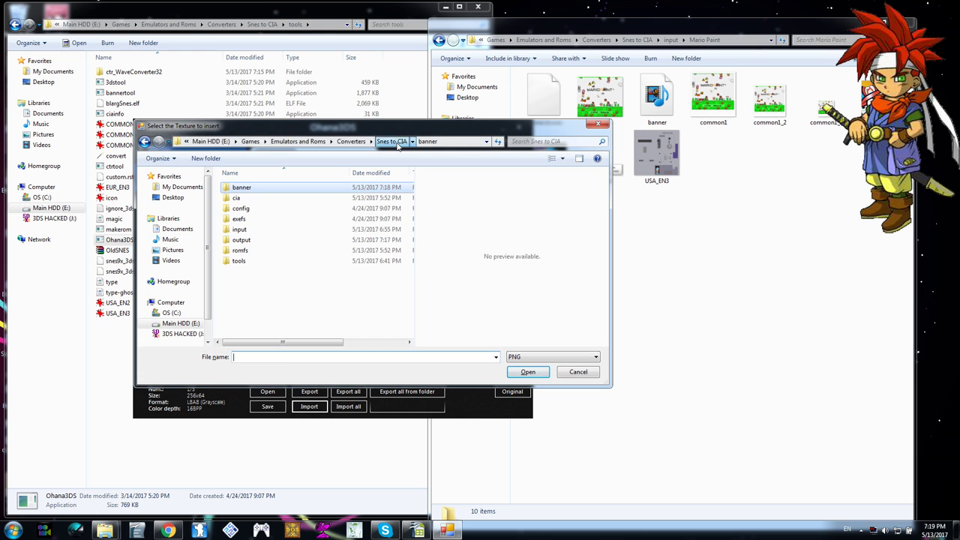
pyautogui.doubleClick(238, 229)
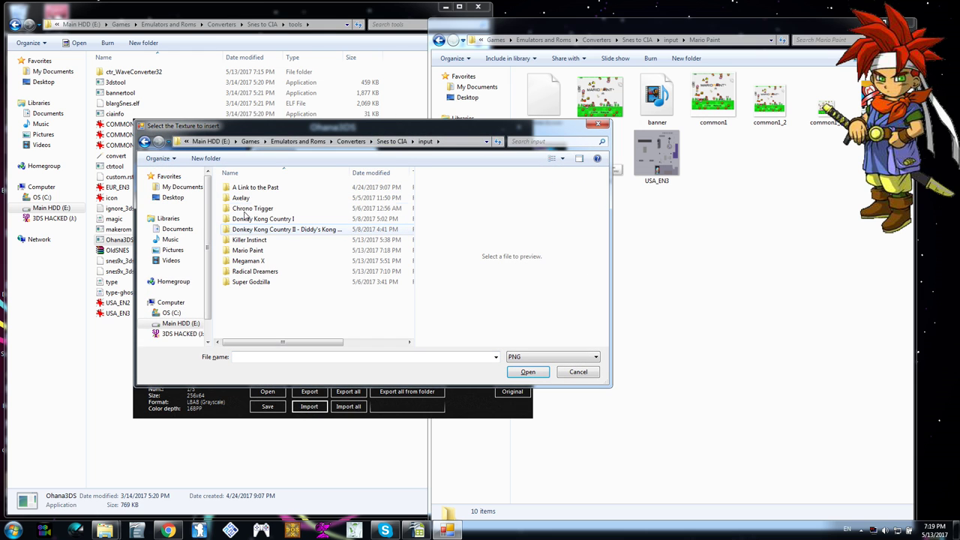
pyautogui.doubleClick(252, 250)
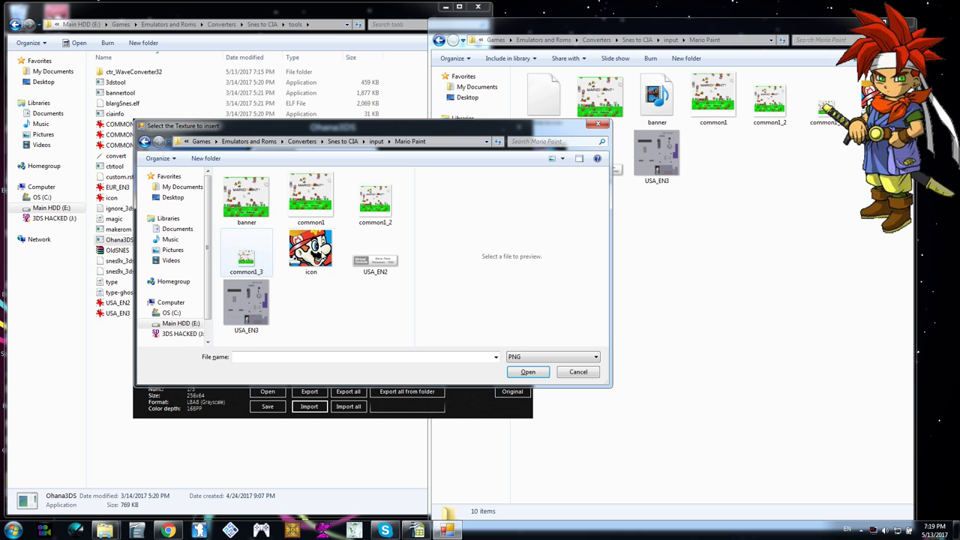
pyautogui.click(373, 262)
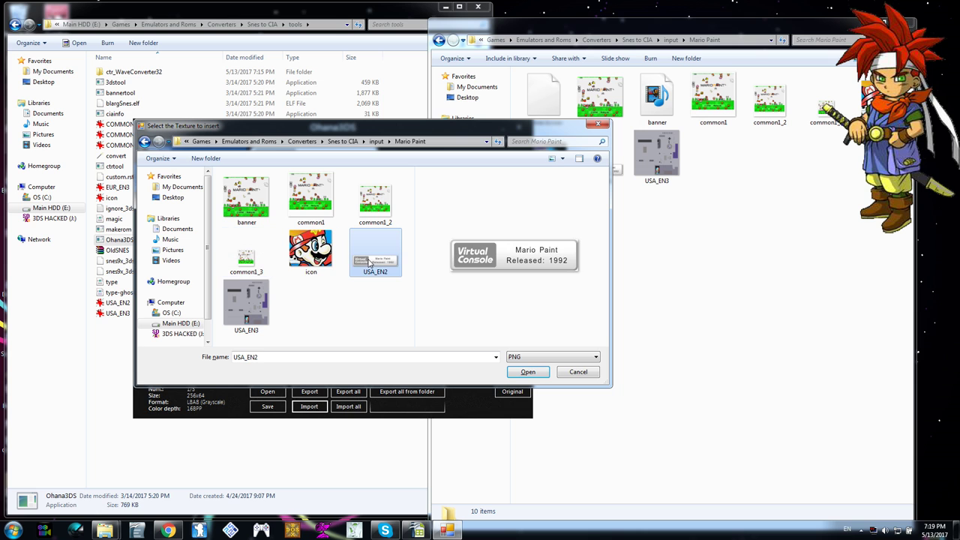
pyautogui.click(526, 373)
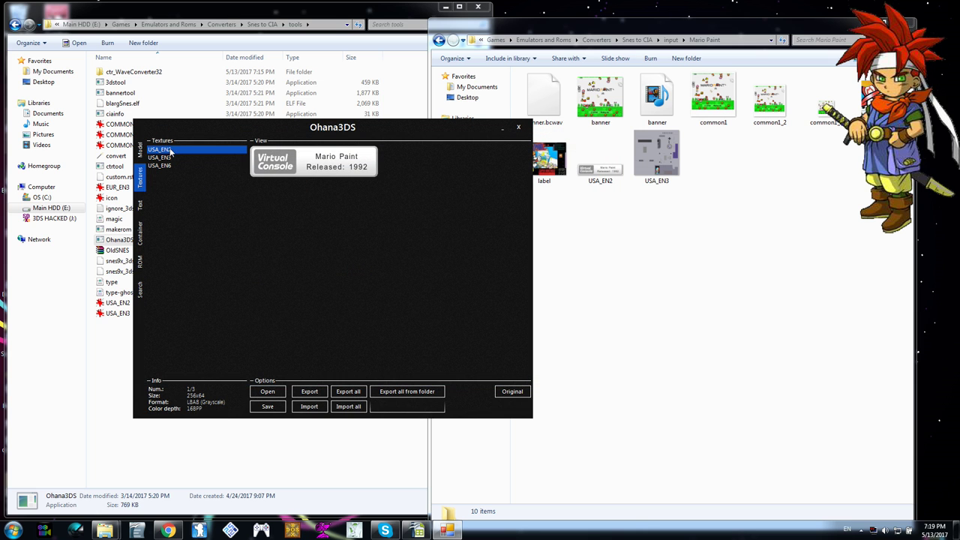
# - Replace USA_EN3 with the USA_EN3 image and check the new Mario Paint label
pyautogui.click(162, 158)
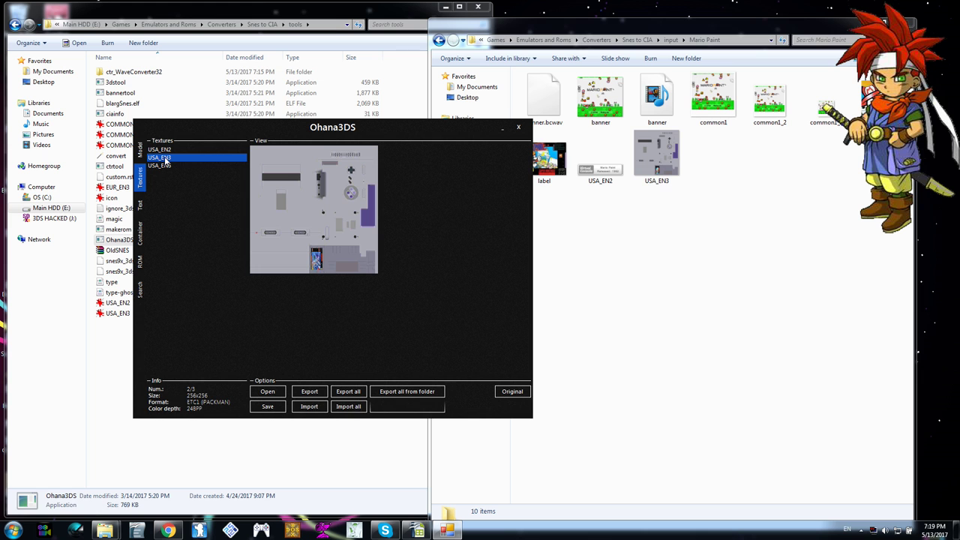
pyautogui.click(310, 406)
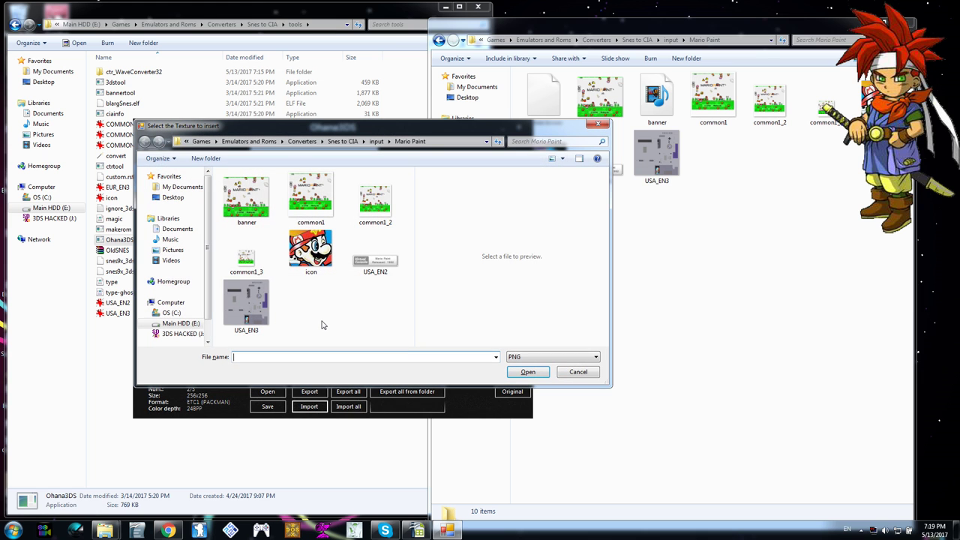
pyautogui.doubleClick(250, 309)
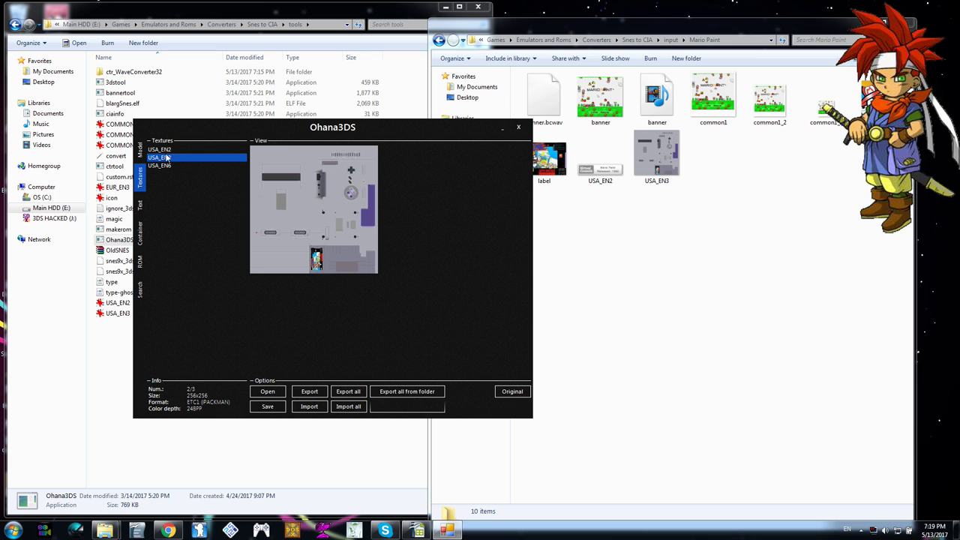
pyautogui.click(163, 150)
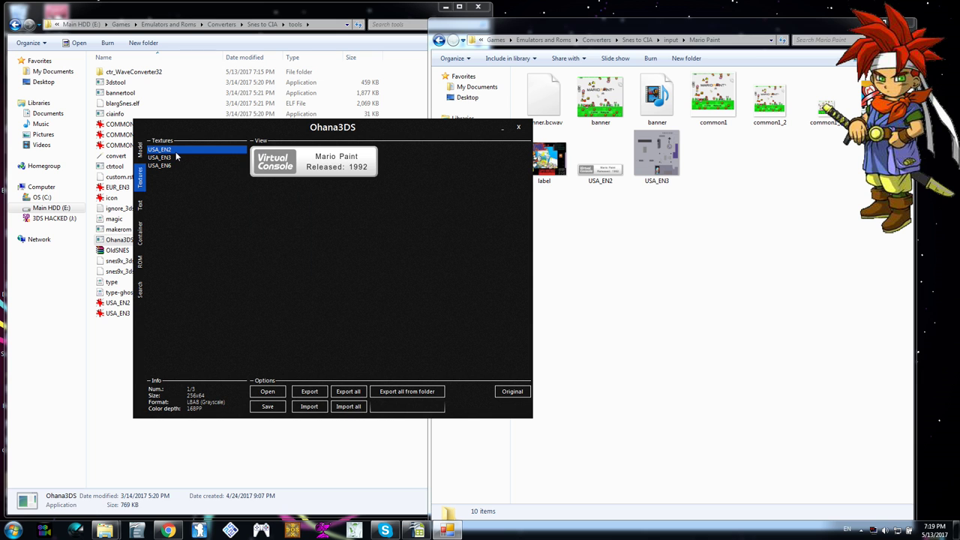
pyautogui.click(263, 391)
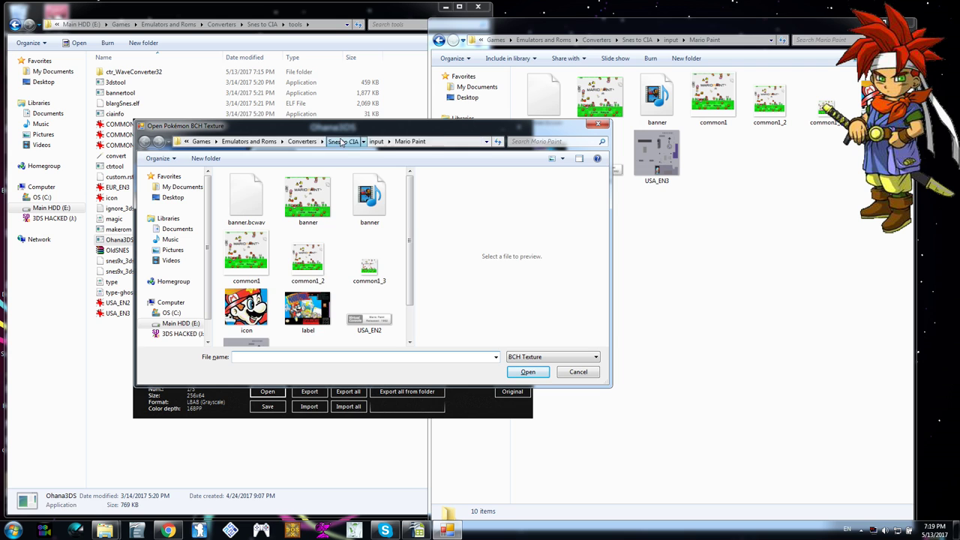
# - Reload banner0.bcmdl and banner10.bcmdl to verify the Mario Paint textures, then close Ohana3DS
pyautogui.click(343, 141)
pyautogui.doubleClick(235, 189)
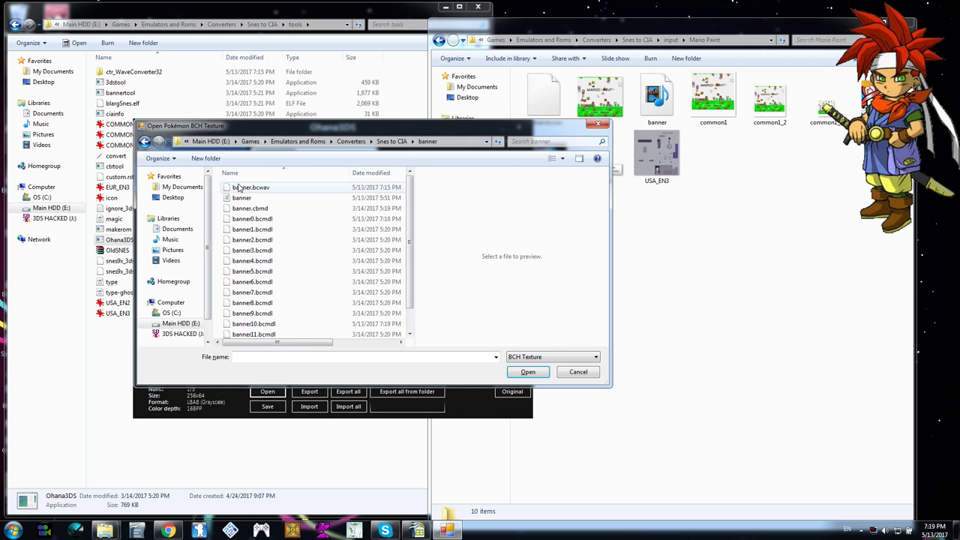
pyautogui.click(252, 222)
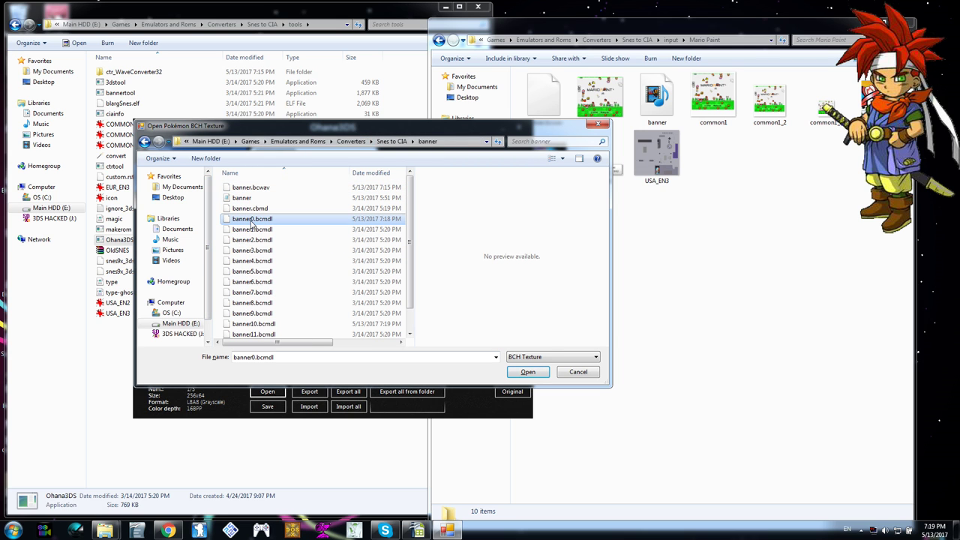
pyautogui.click(528, 372)
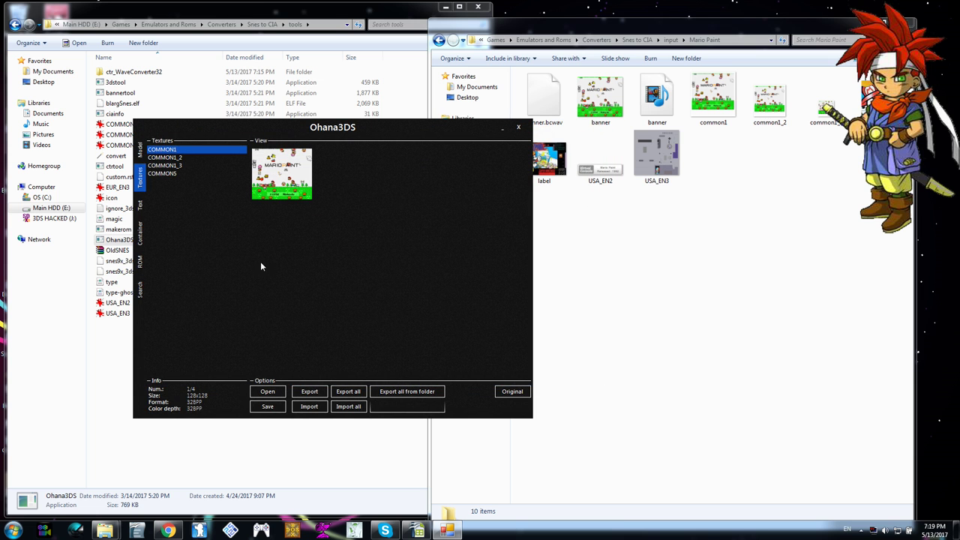
pyautogui.click(270, 395)
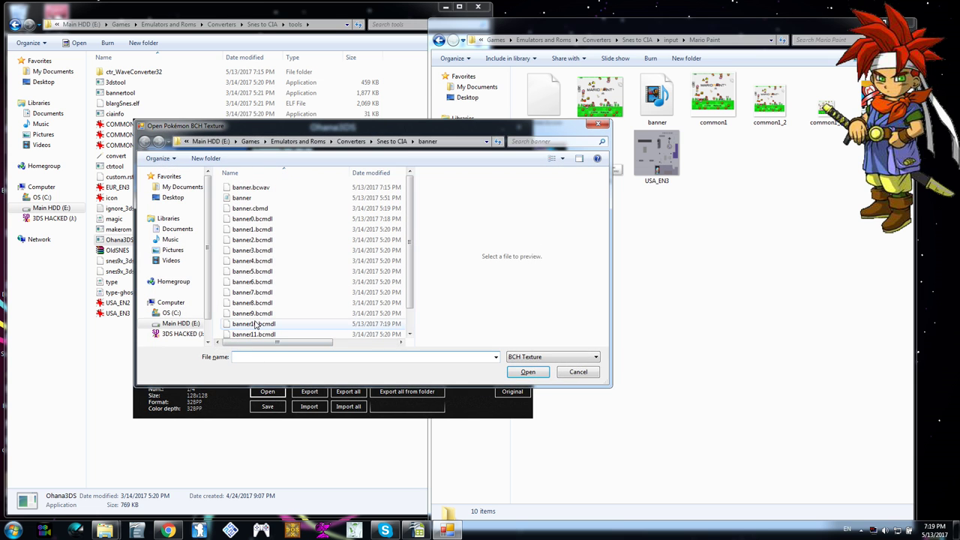
pyautogui.doubleClick(256, 323)
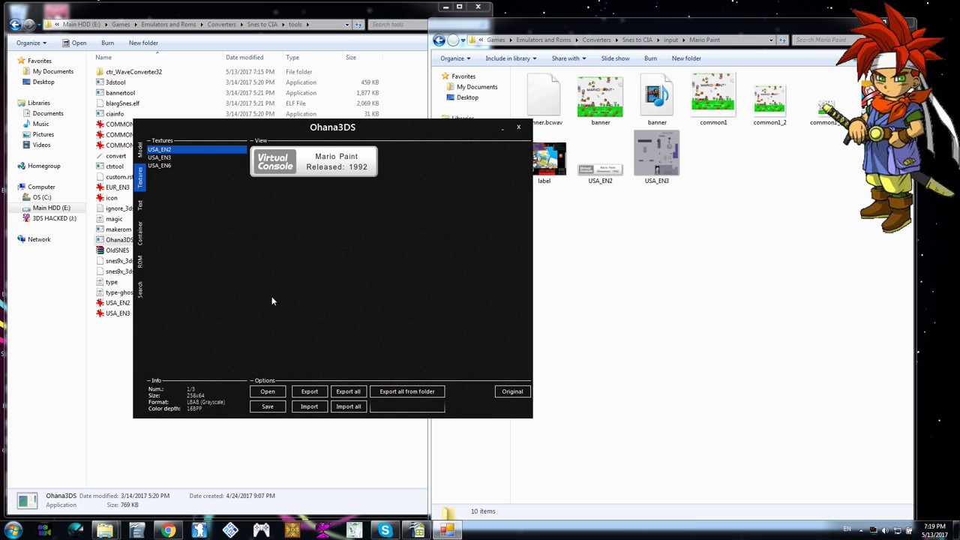
pyautogui.click(518, 129)
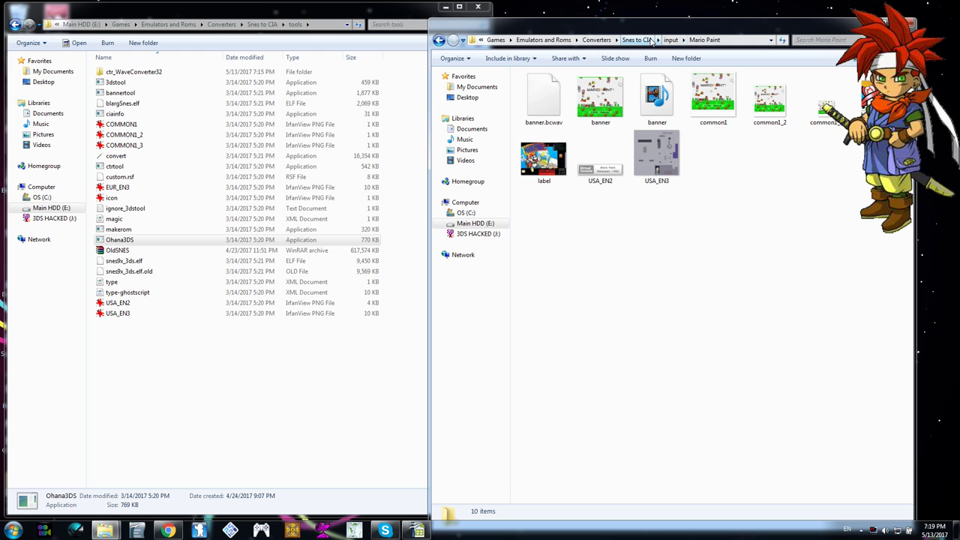
# - Copy banner0.bcmdl and banner10.bcmdl from Snes to CIA\banner into input\Mario Paint
pyautogui.click(637, 40)
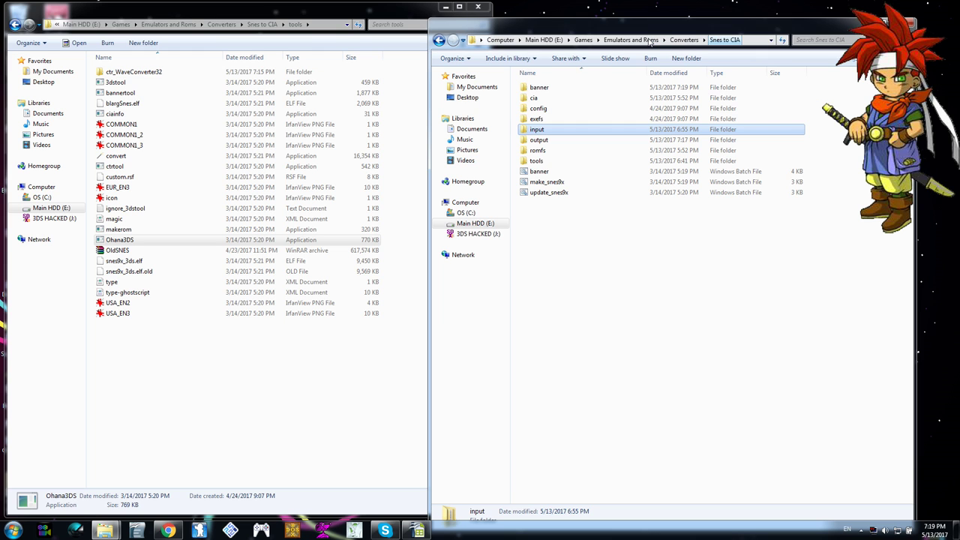
pyautogui.doubleClick(548, 87)
pyautogui.click(551, 119)
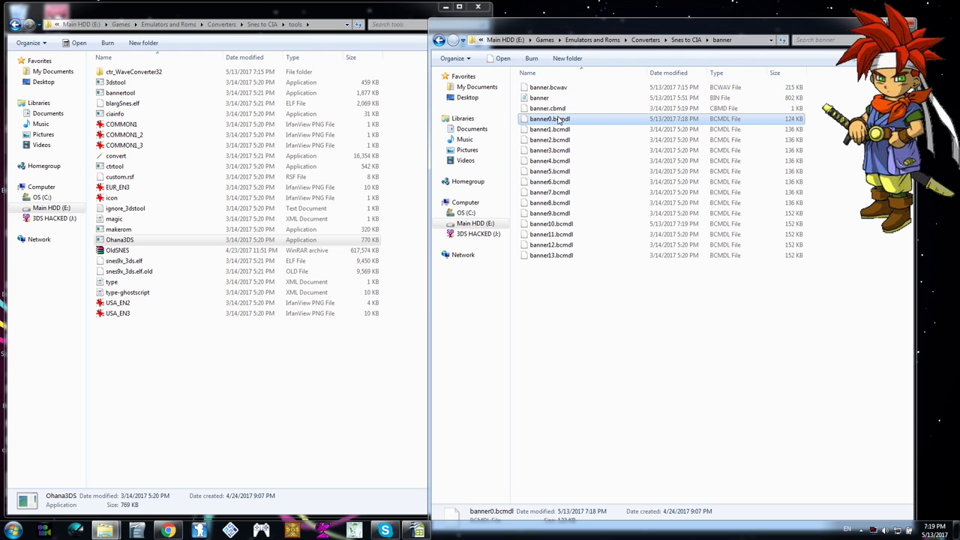
pyautogui.keyDown('ctrl'); pyautogui.click(549, 225); pyautogui.keyUp('ctrl')
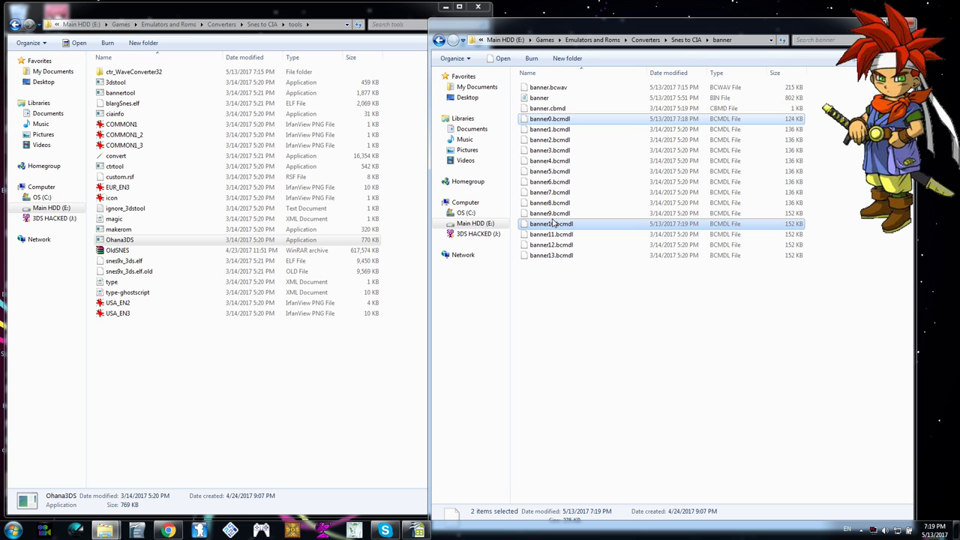
pyautogui.click(686, 40)
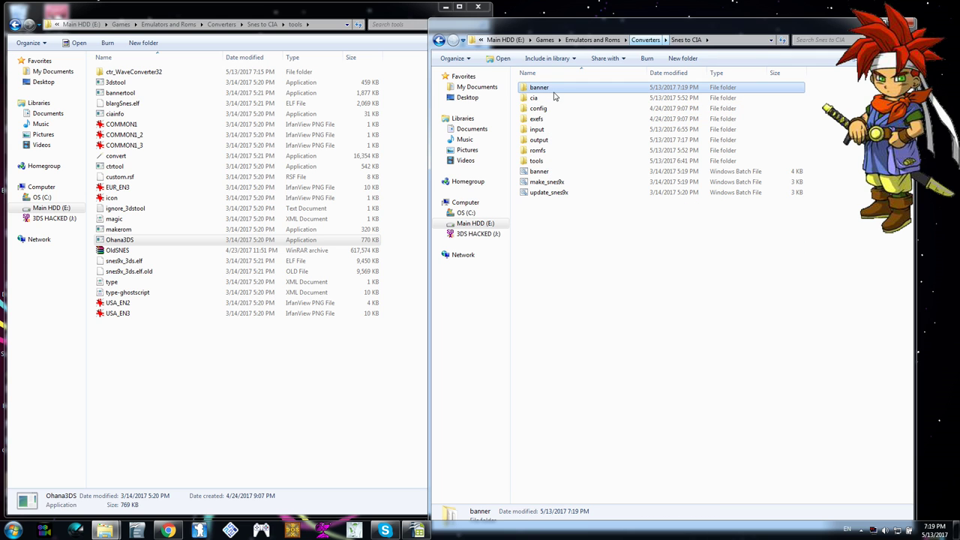
pyautogui.doubleClick(539, 129)
pyautogui.doubleClick(545, 150)
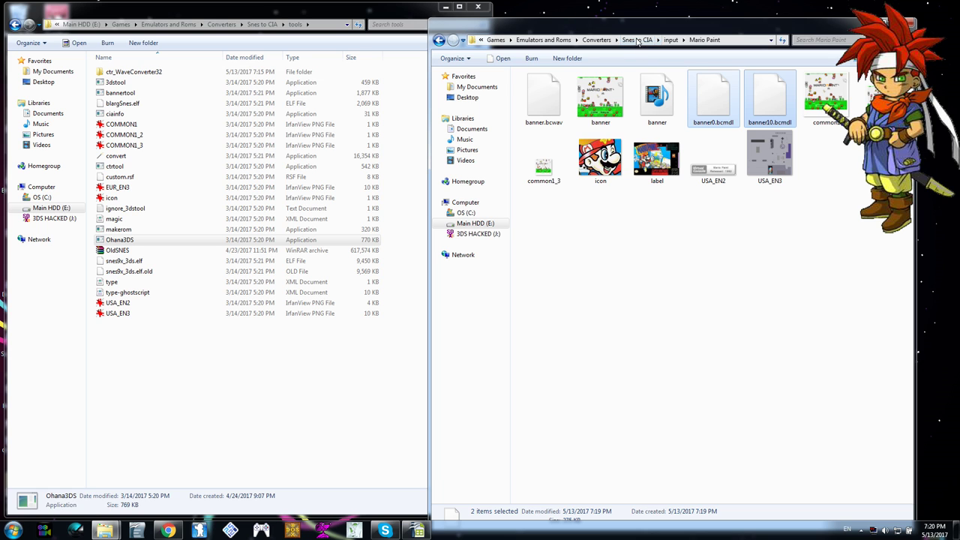
pyautogui.click(639, 41)
# - Run the banner script with Mario Paint as game and VC title, 1992 as year, declining restart
pyautogui.doubleClick(539, 171)
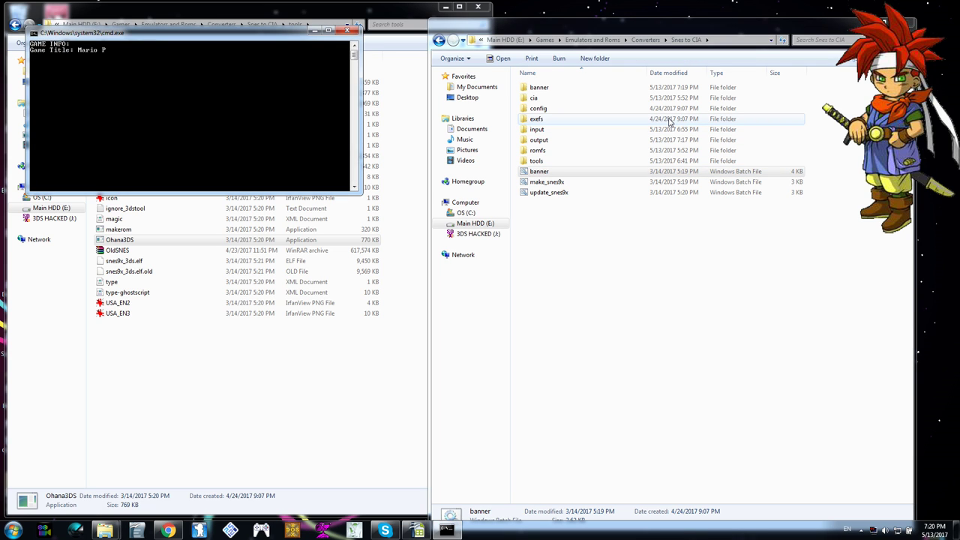
pyautogui.press('Return')
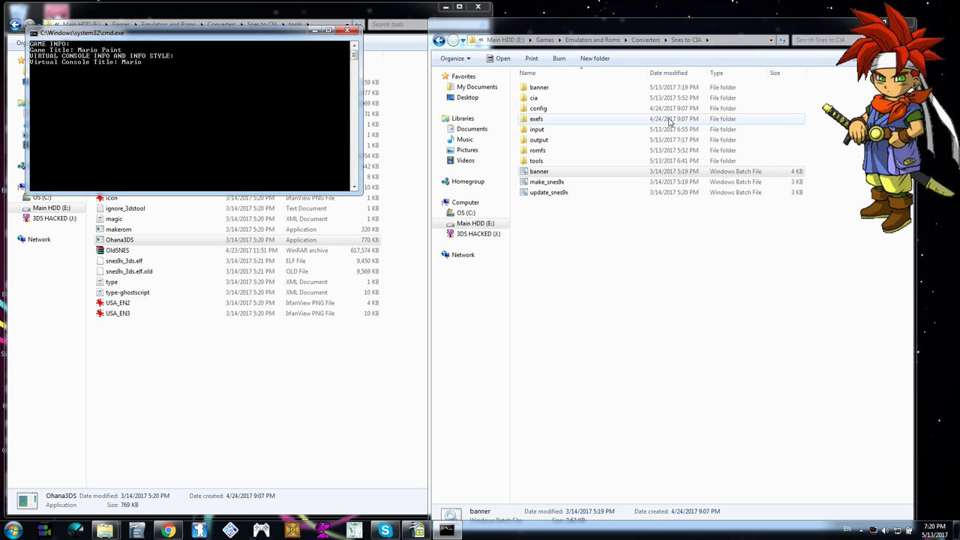
pyautogui.write('Mario Paint')
pyautogui.press('Return')
pyautogui.write('1992')
pyautogui.press('Return')
pyautogui.press('Return')
pyautogui.press('Return')
pyautogui.press('Return')
pyautogui.press('Return')
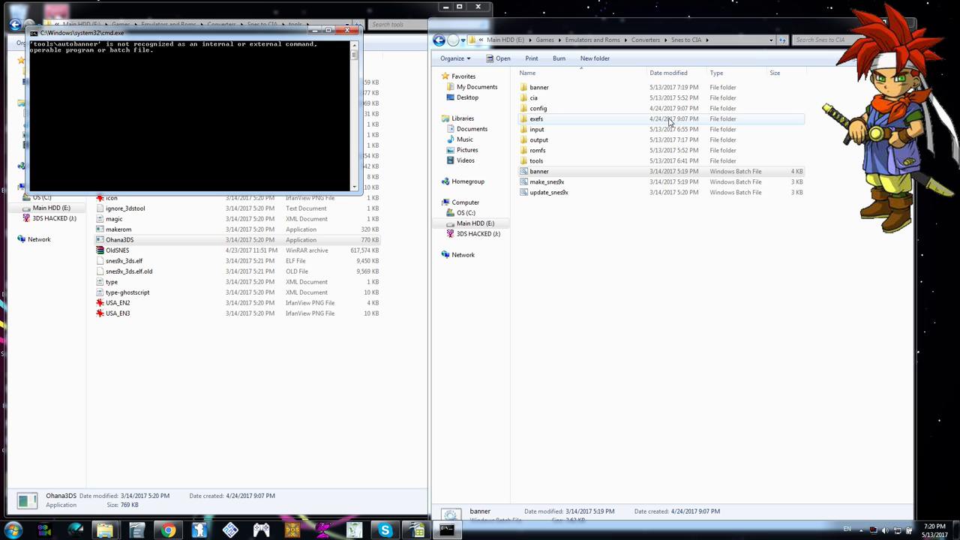
pyautogui.write('n')
pyautogui.press('Return')
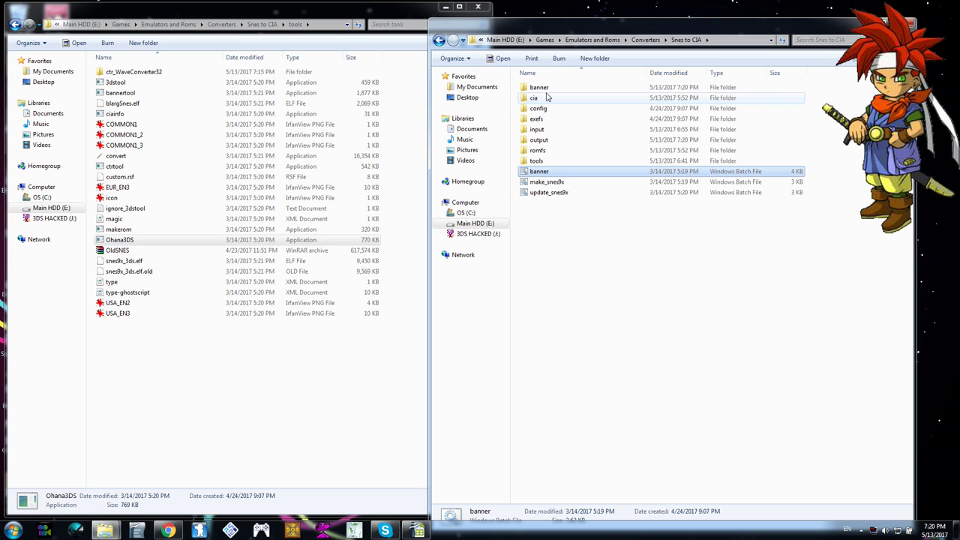
pyautogui.doubleClick(538, 141)
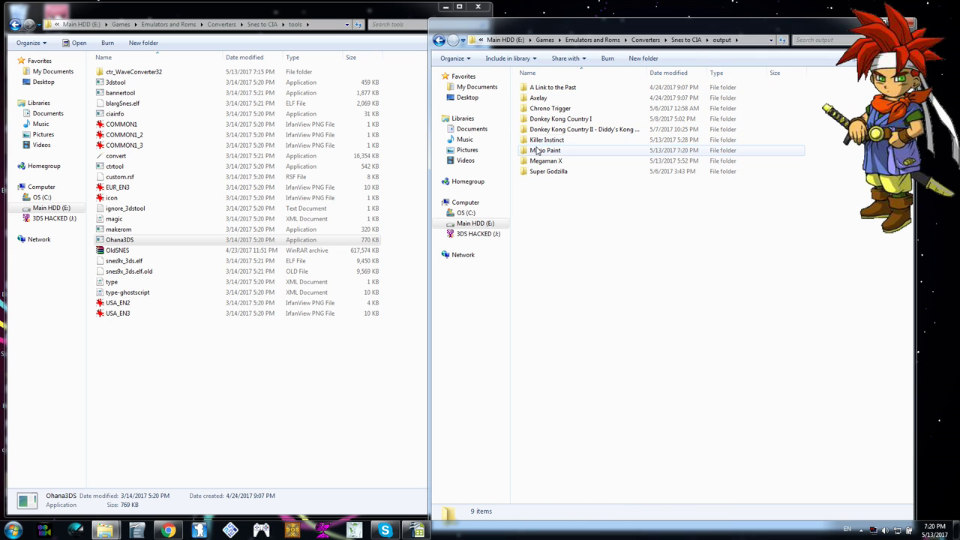
# - Overwrite banner.bin in the banner folder with the new one from output\Mario Paint
pyautogui.doubleClick(544, 150)
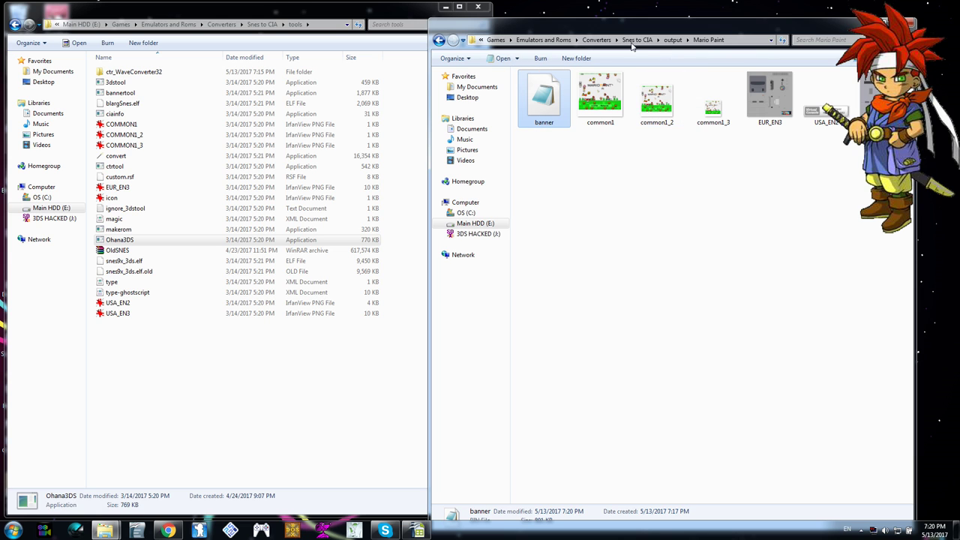
pyautogui.click(636, 42)
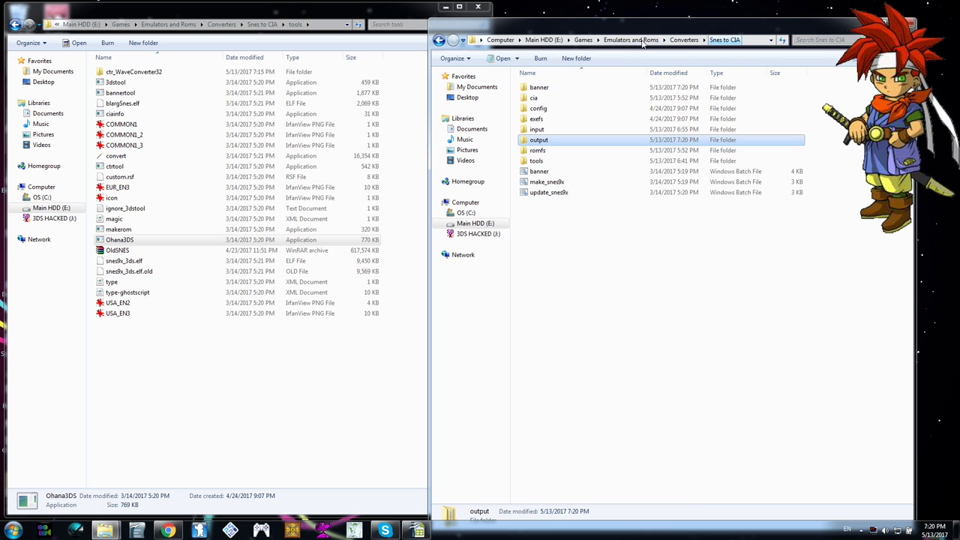
pyautogui.click(543, 90)
pyautogui.doubleClick(544, 93)
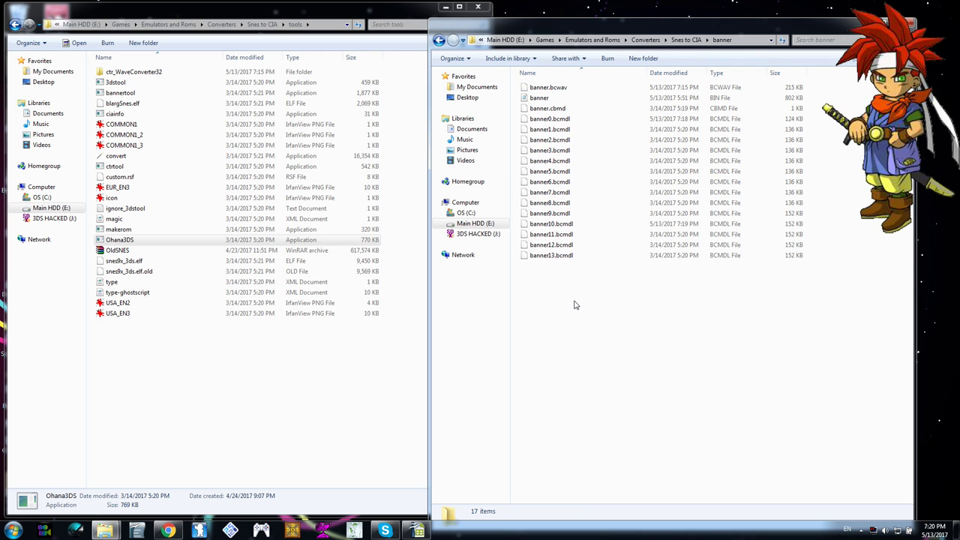
pyautogui.hotkey('ctrl', 'v')
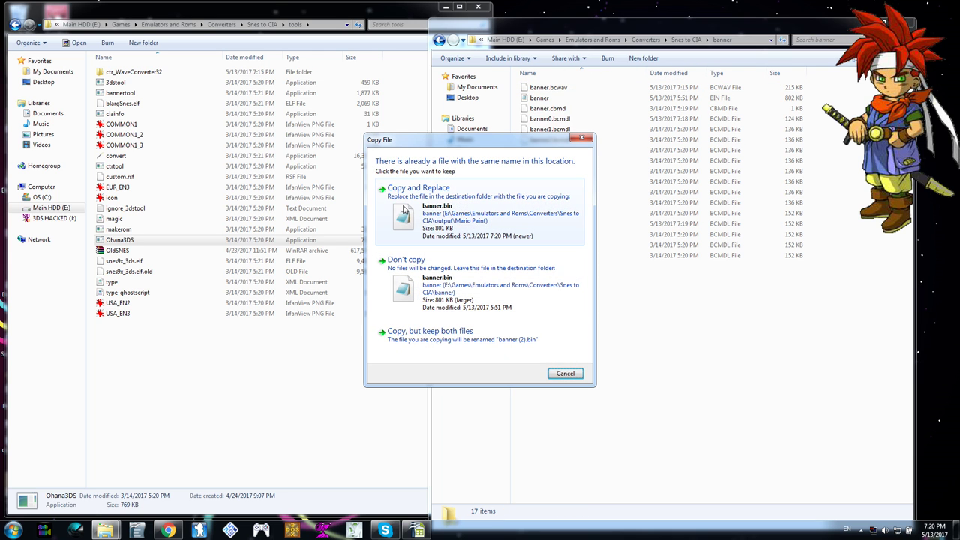
pyautogui.click(439, 221)
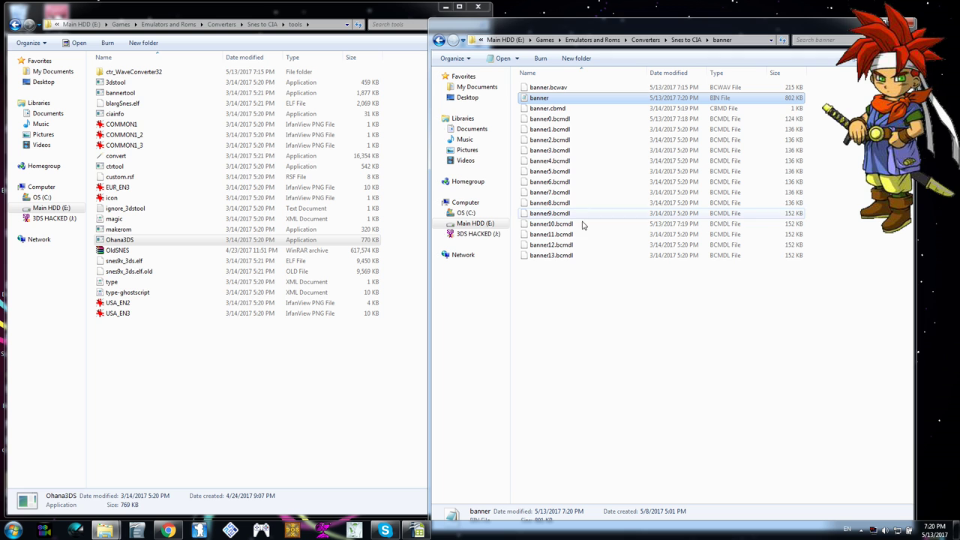
pyautogui.click(686, 40)
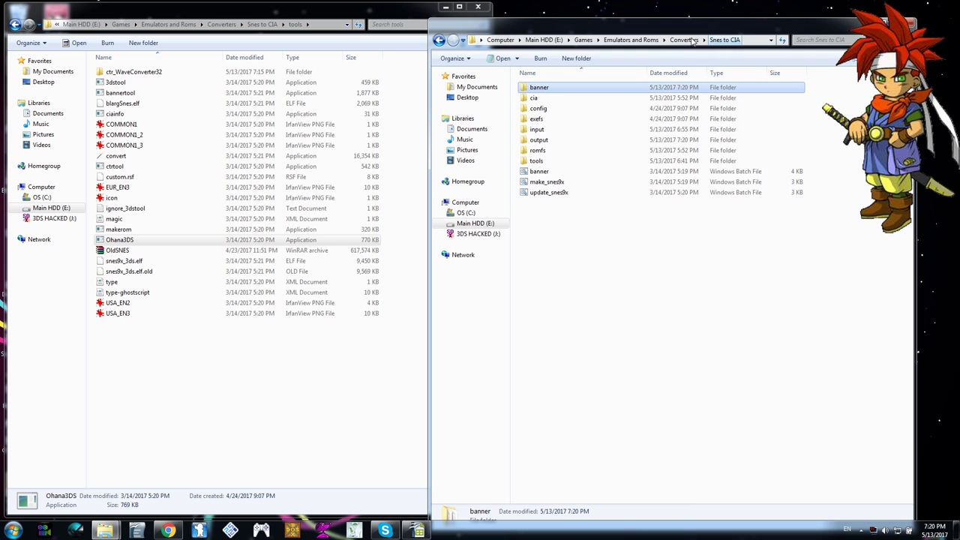
pyautogui.doubleClick(537, 129)
pyautogui.doubleClick(542, 149)
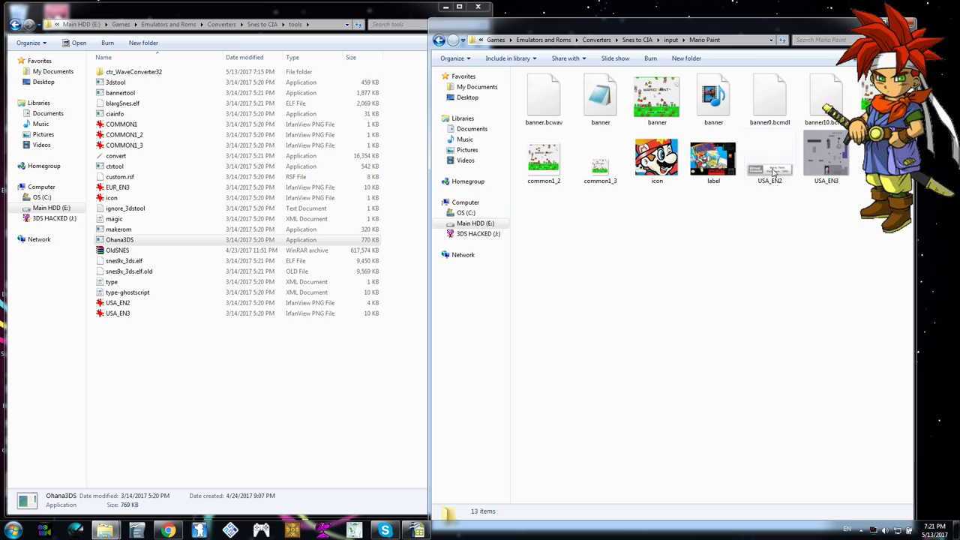
pyautogui.moveTo(773, 177)
pyautogui.moveTo(826, 173)
pyautogui.click(670, 39)
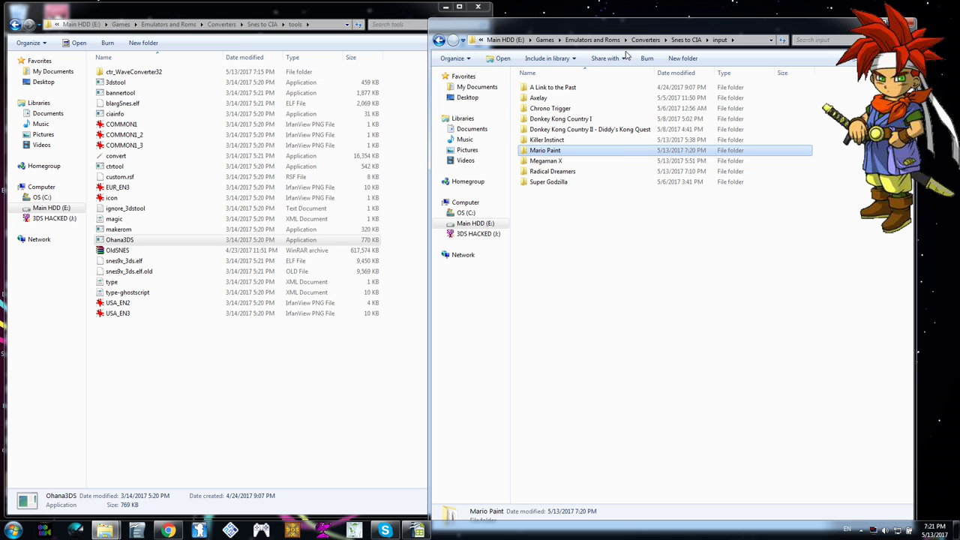
pyautogui.click(686, 39)
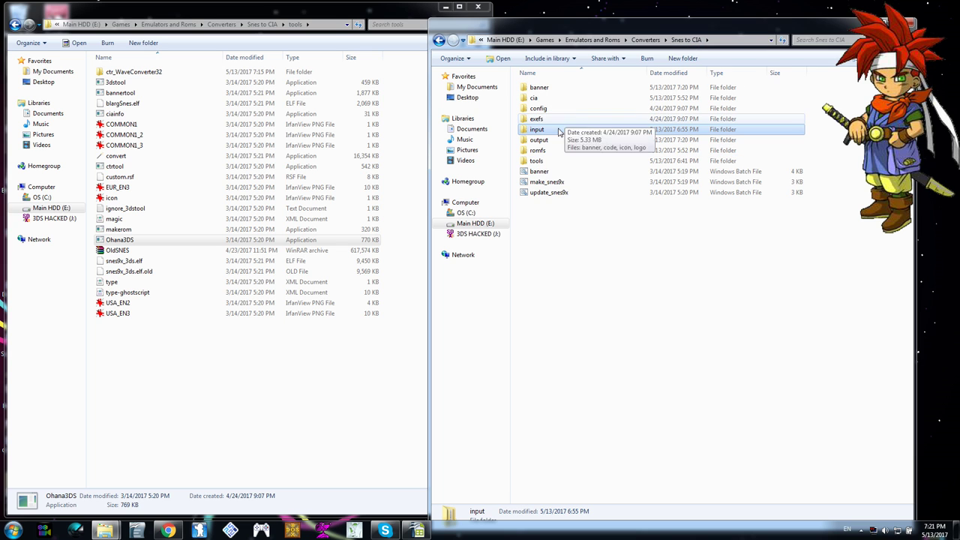
pyautogui.doubleClick(540, 183)
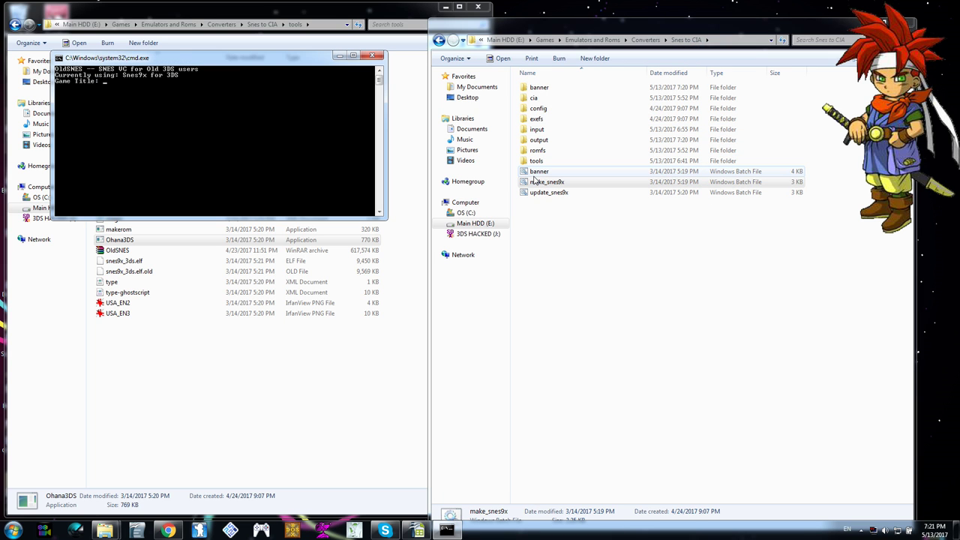
pyautogui.write('Mario Paint')
pyautogui.press('Return')
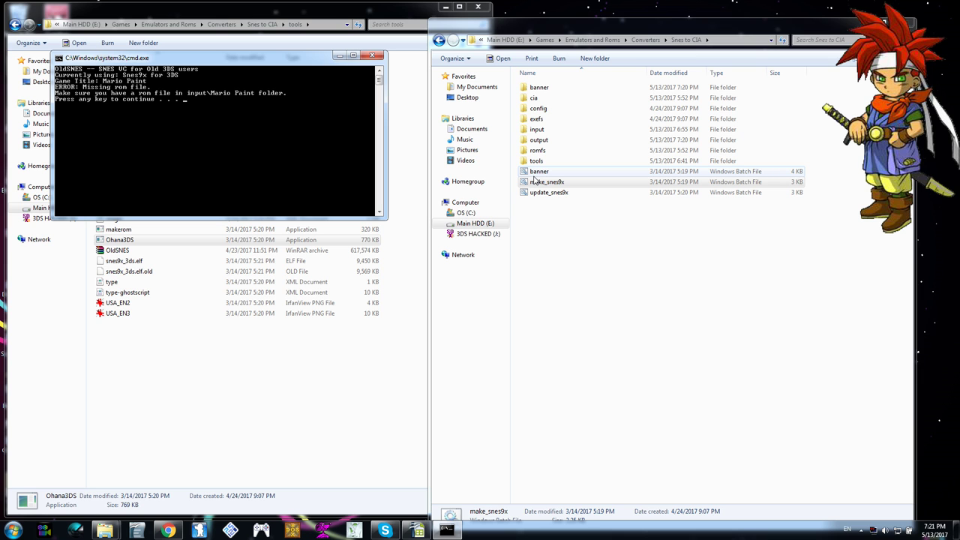
pyautogui.press('Return')
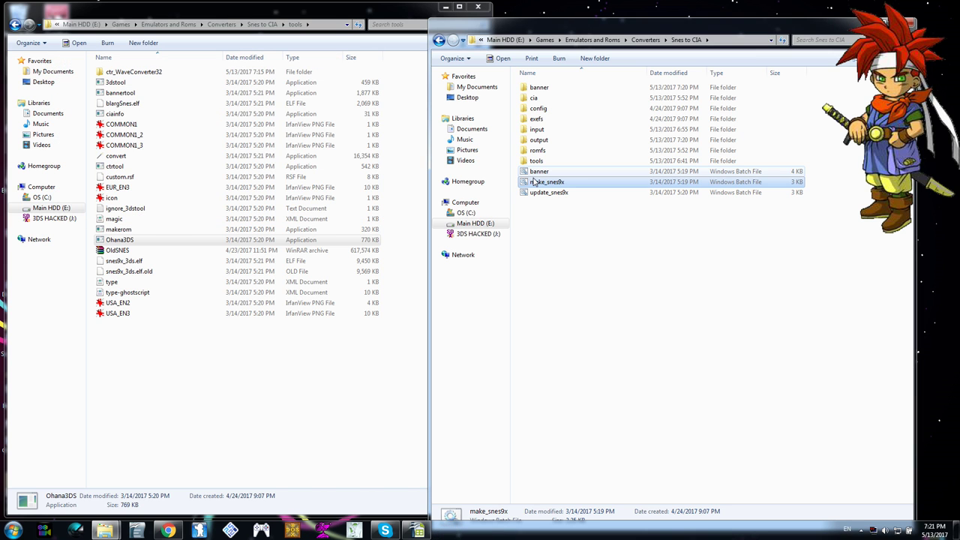
# - Navigate from Games through Emulators and Roms to the Super Nintendo ROM folder
pyautogui.click(115, 25)
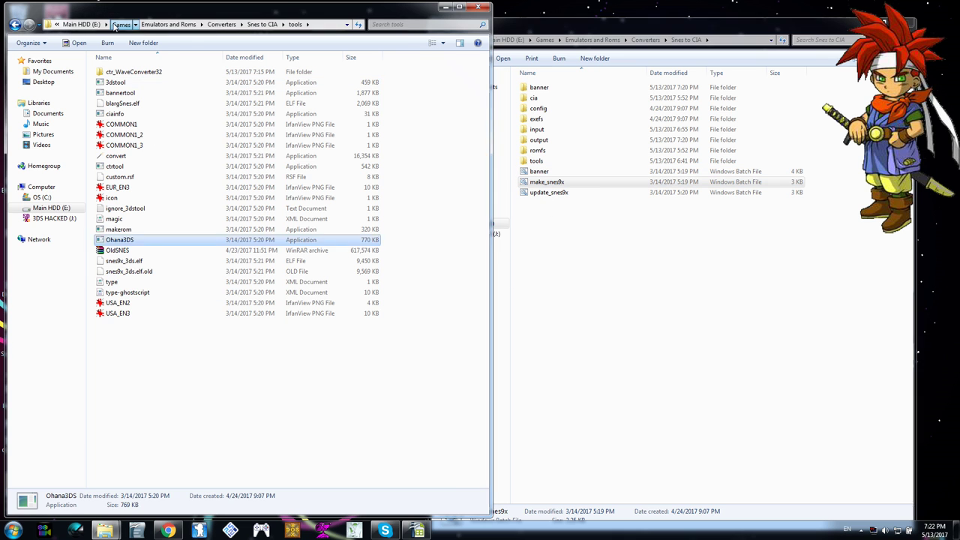
pyautogui.click(115, 25)
pyautogui.doubleClick(136, 115)
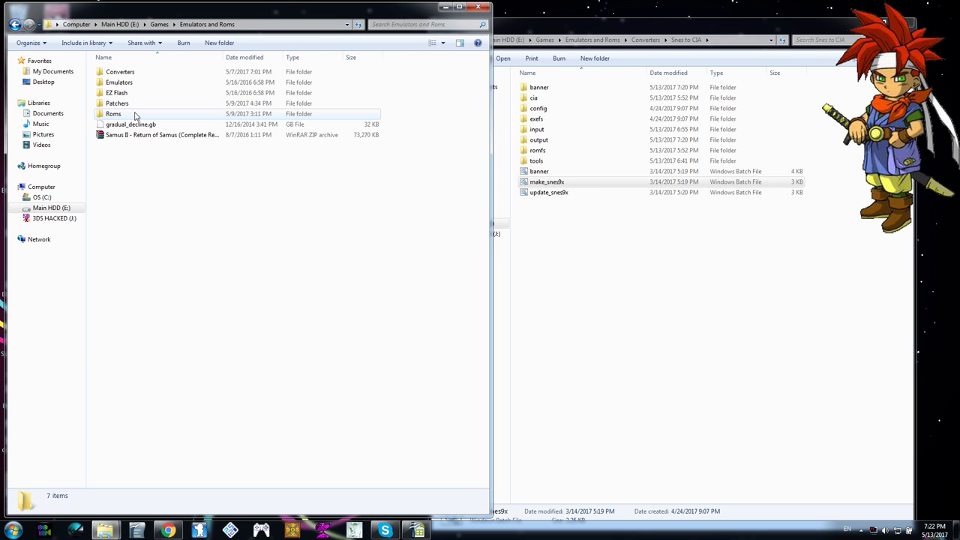
pyautogui.doubleClick(112, 114)
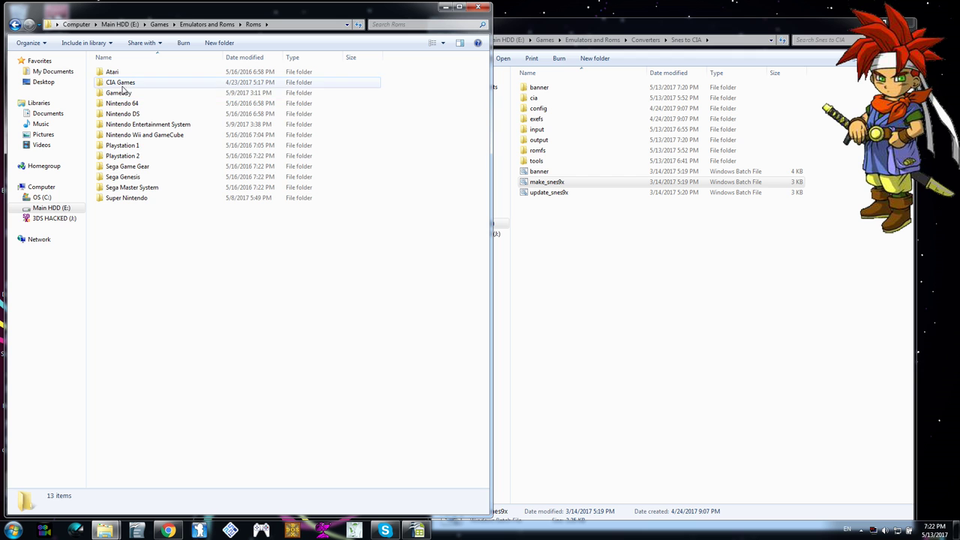
pyautogui.doubleClick(126, 198)
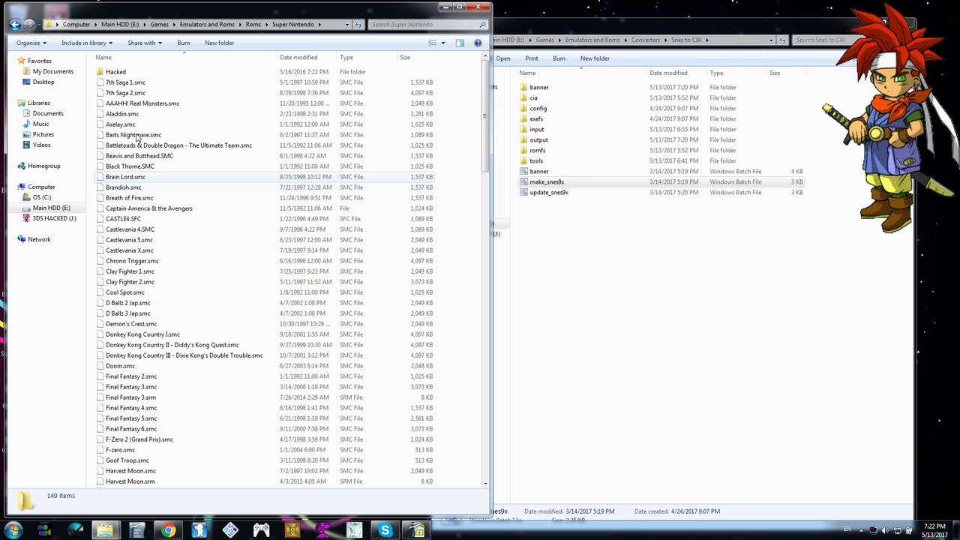
pyautogui.scroll(-20, 410, 218)
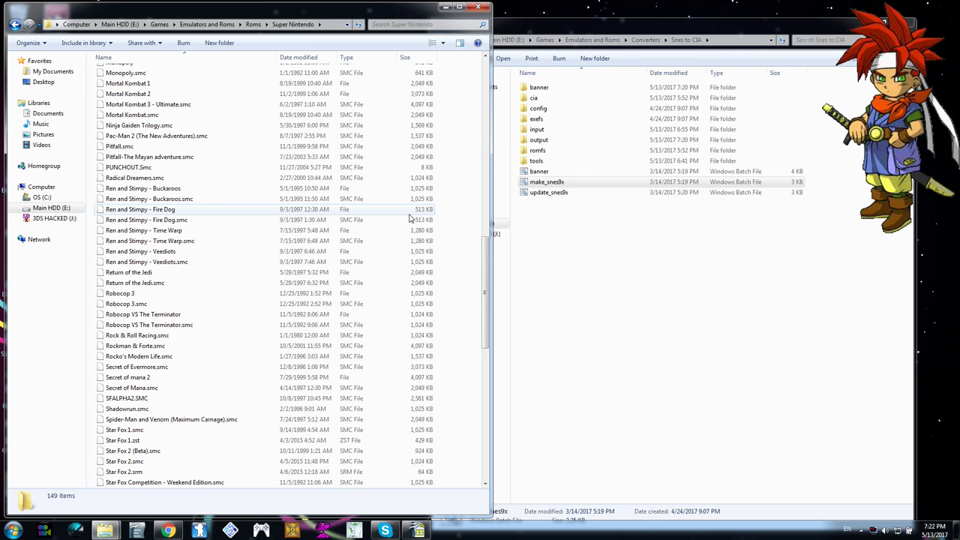
pyautogui.scroll(4, 405, 219)
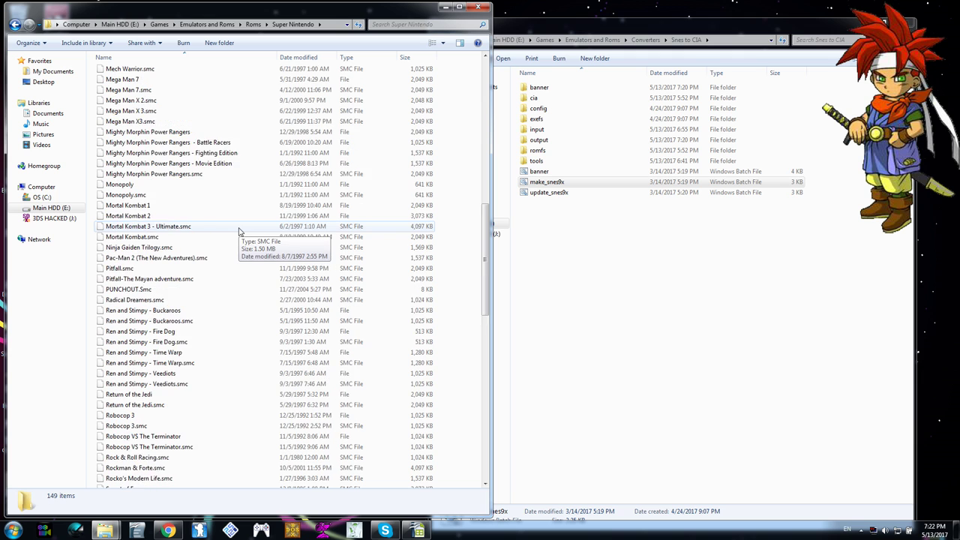
pyautogui.scroll(3, 240, 231)
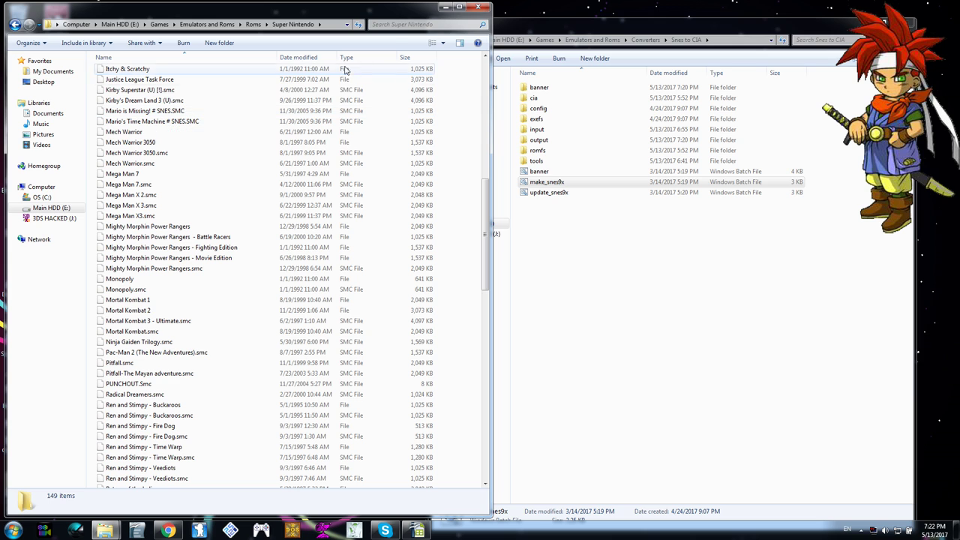
# - Search the folder for 'paint' to locate the Super Mario Paint ROMs, then return
pyautogui.click(420, 25)
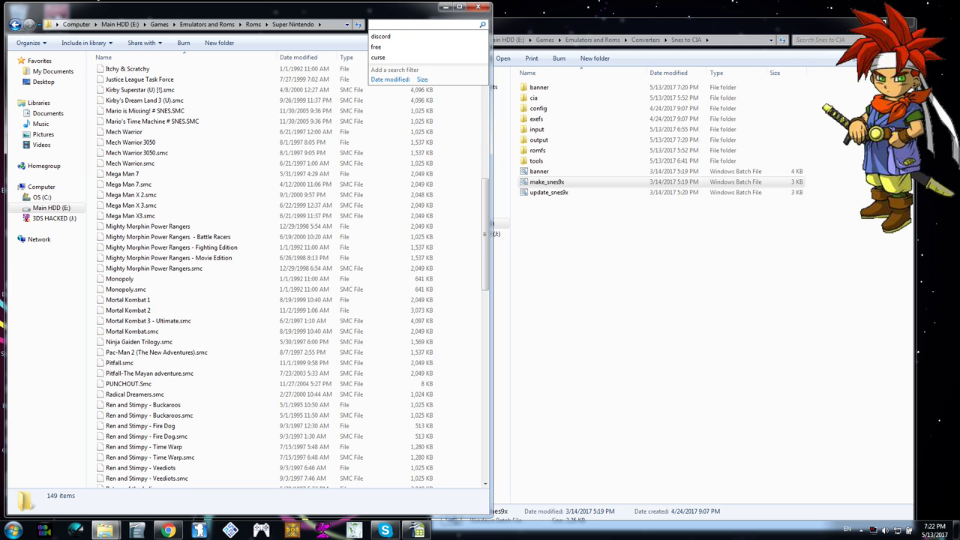
pyautogui.write('paint')
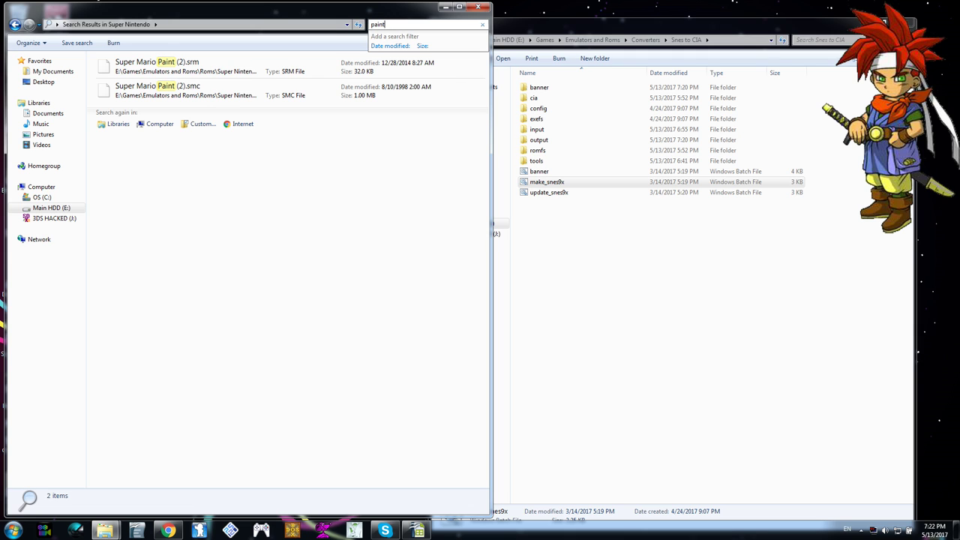
pyautogui.press('Return')
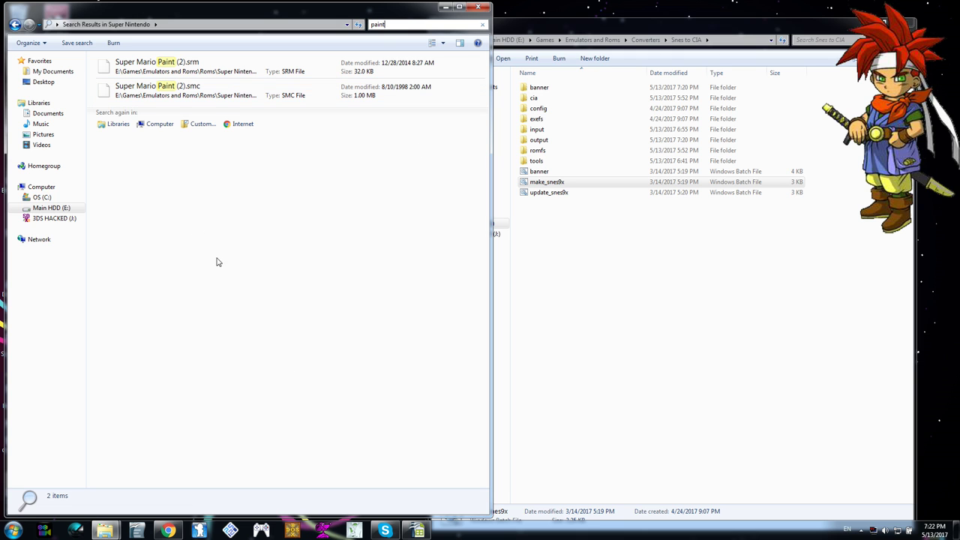
pyautogui.click(156, 66)
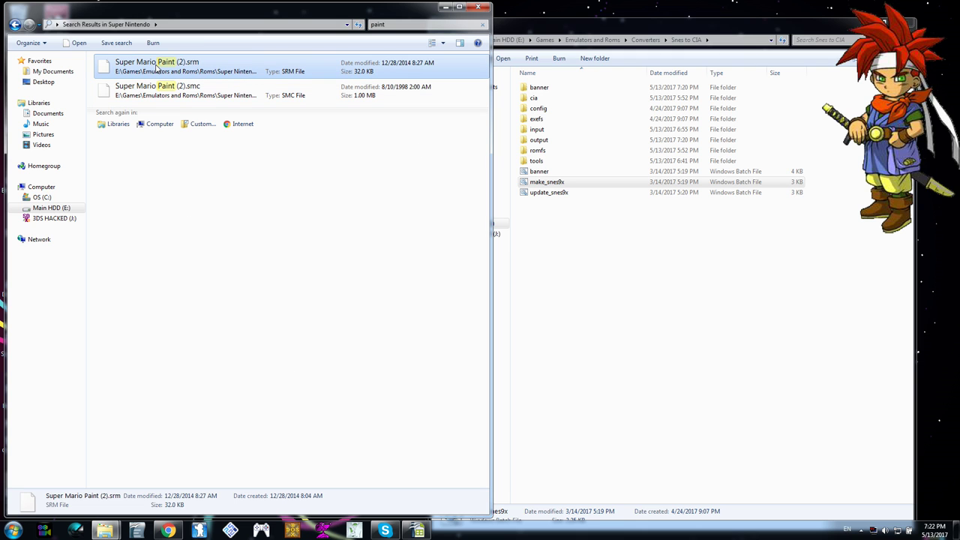
pyautogui.click(14, 24)
pyautogui.moveTo(484, 108); pyautogui.dragTo(484, 189)
pyautogui.scroll(-20, 352, 279)
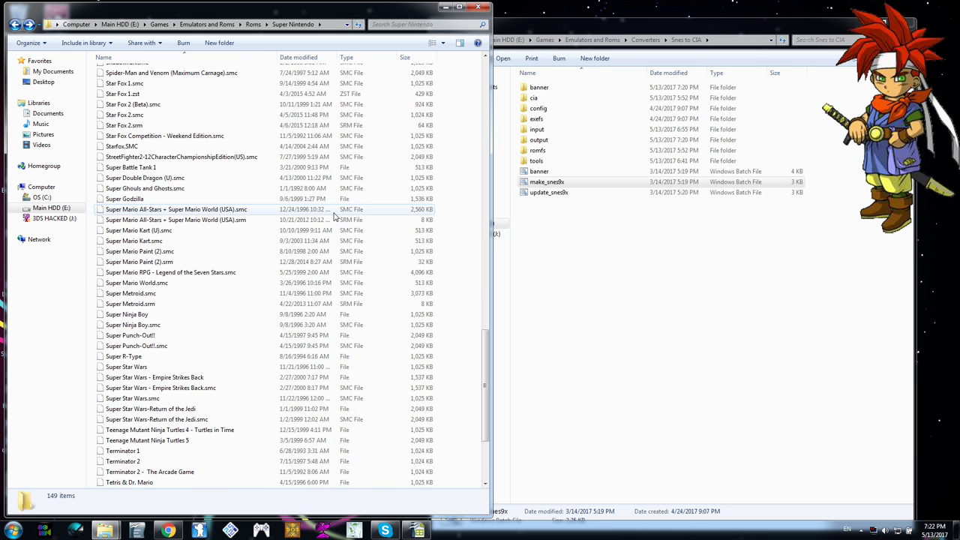
# - Rename Super Mario Paint (2).smc to Mario Paint.smc
pyautogui.rightClick(137, 256)
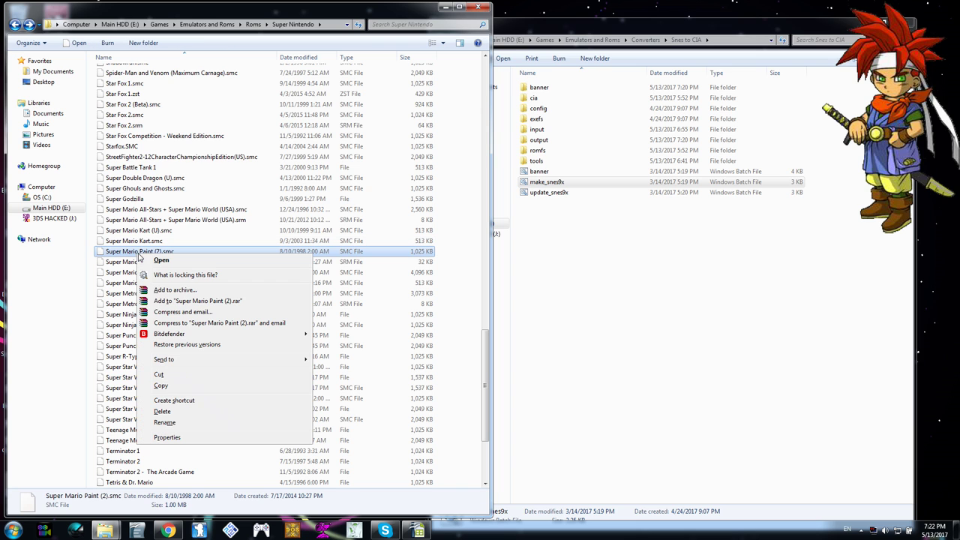
pyautogui.click(189, 423)
pyautogui.moveTo(154, 251); pyautogui.dragTo(162, 251)
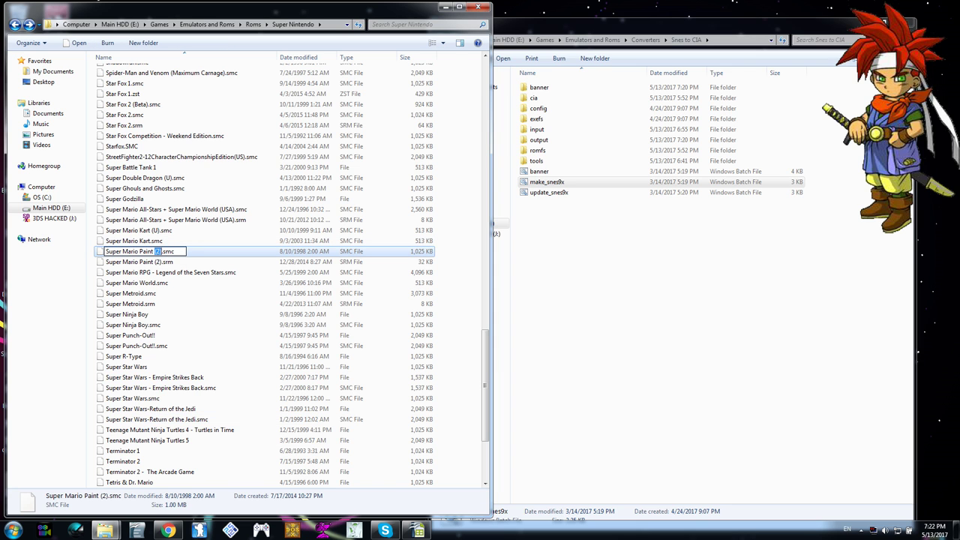
pyautogui.press('Delete')
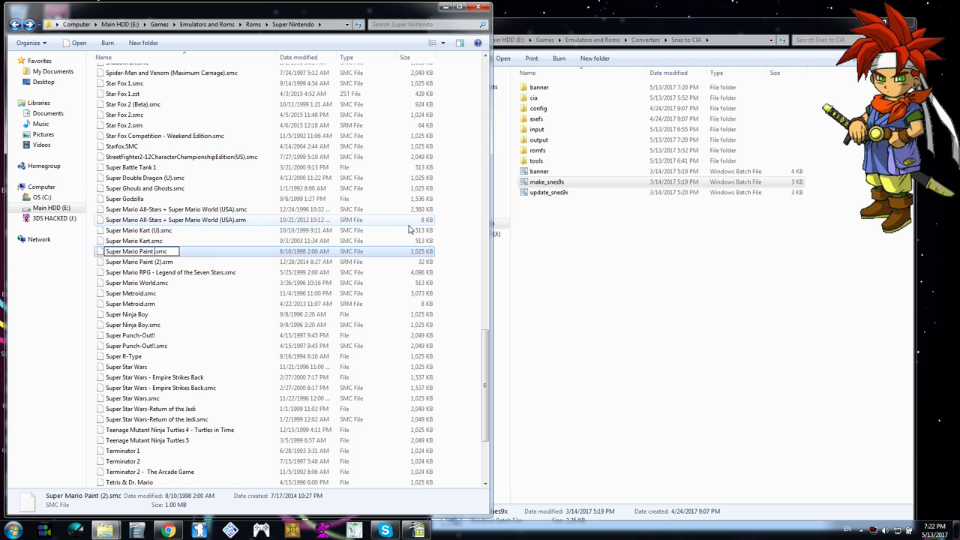
pyautogui.press('BackSpace')
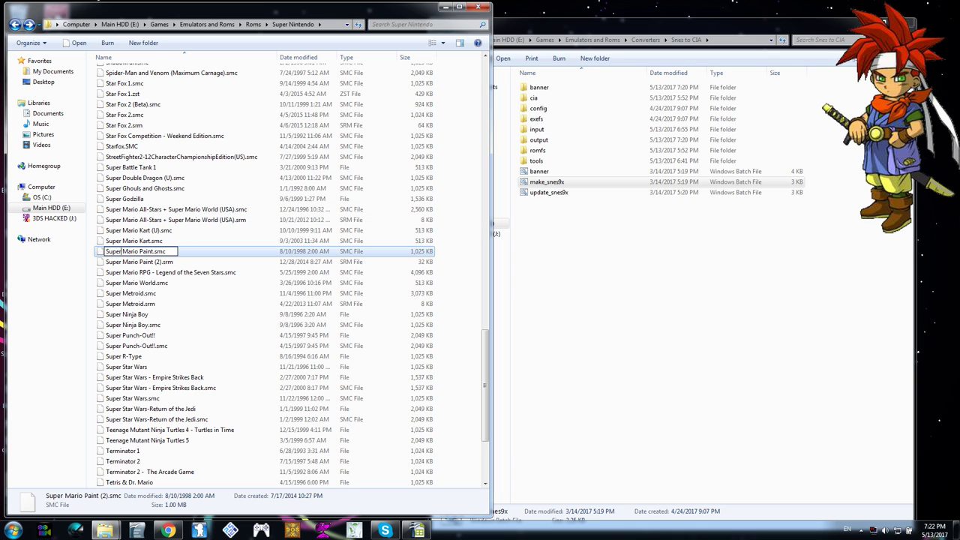
pyautogui.press('Delete')
pyautogui.press('Delete')
pyautogui.press('Delete')
pyautogui.press('Delete')
pyautogui.press('Delete')
pyautogui.press('Delete')
pyautogui.press('Return')
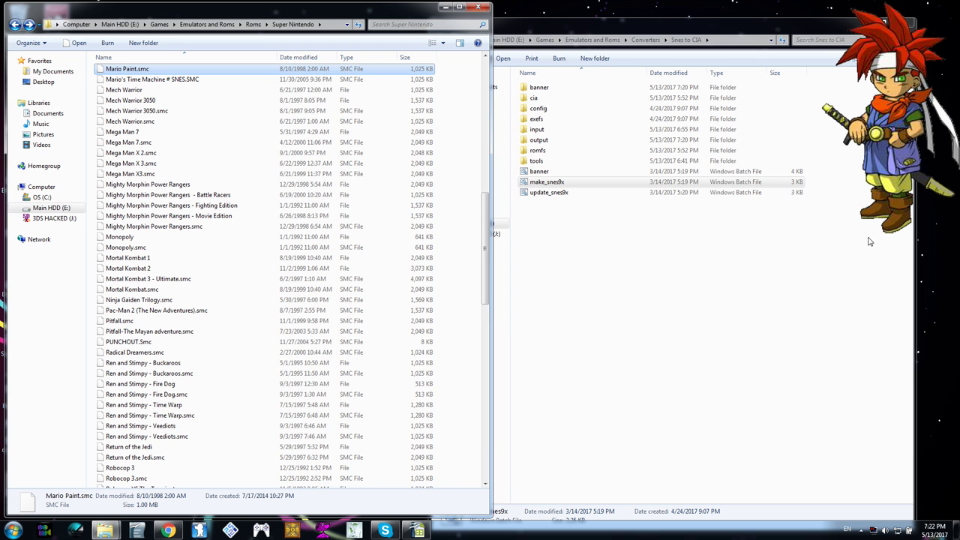
pyautogui.click(168, 531)
# - Close the extra Chrome tab and minimize the browser
pyautogui.hotkey('ctrl', 't')
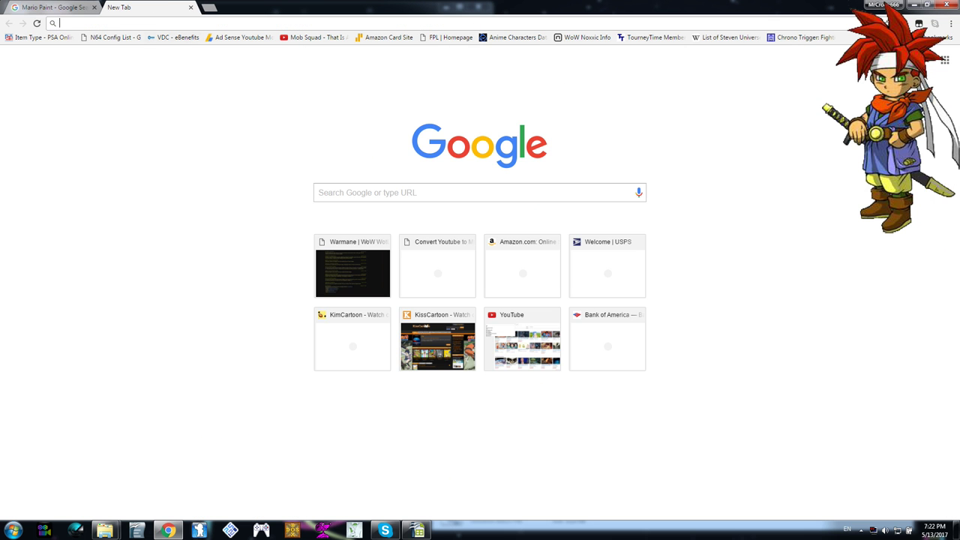
pyautogui.click(191, 8)
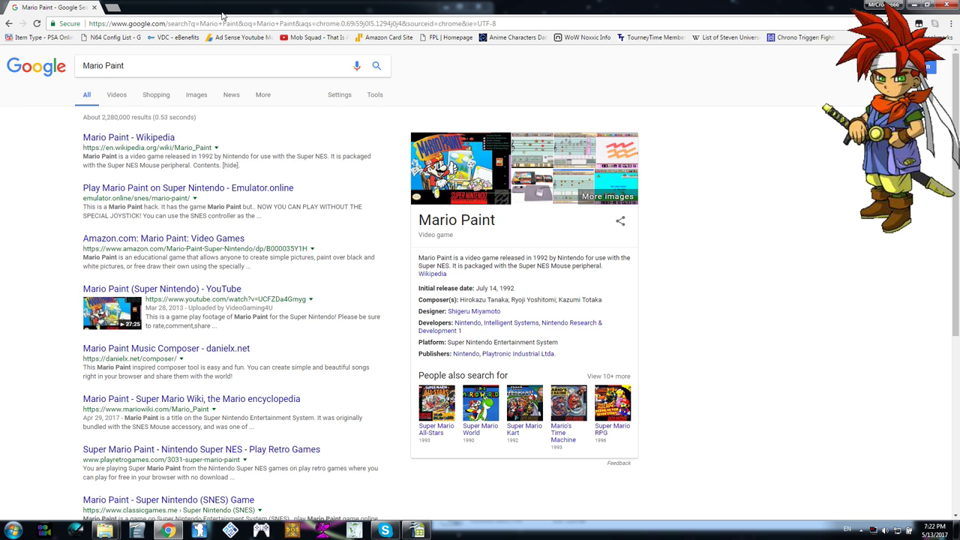
pyautogui.click(914, 5)
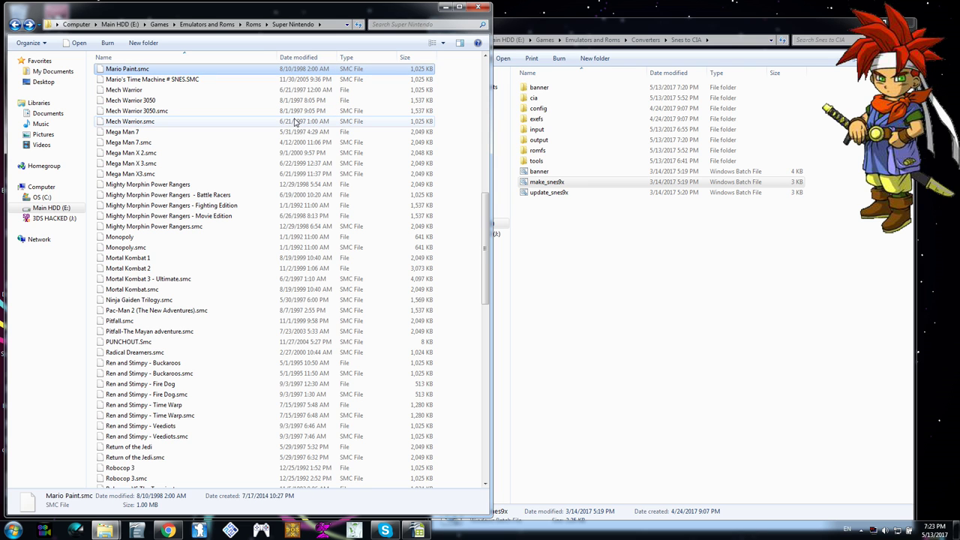
# - Paste the Mario Paint.smc ROM into the converter's input > Mario Paint folder
pyautogui.click(602, 262)
pyautogui.doubleClick(534, 130)
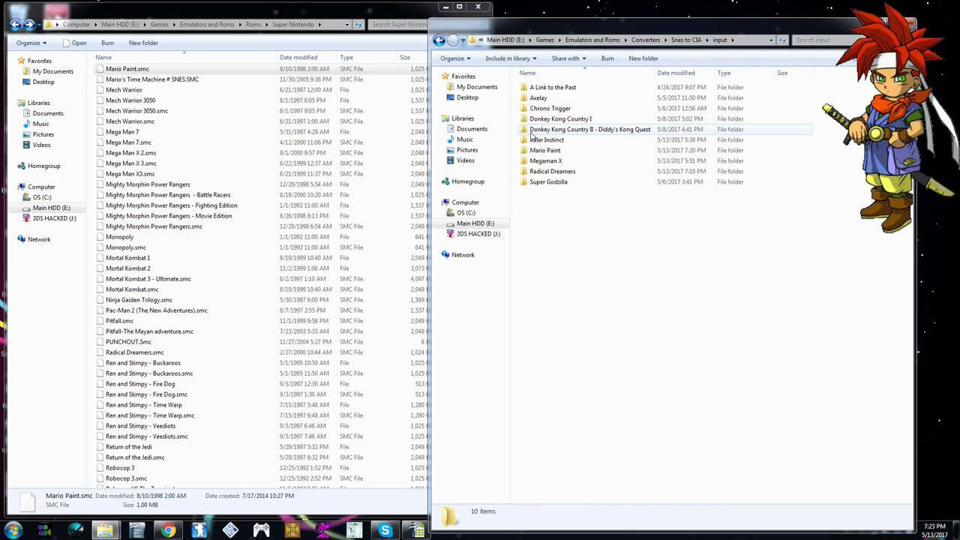
pyautogui.doubleClick(545, 150)
pyautogui.hotkey('ctrl', 'v')
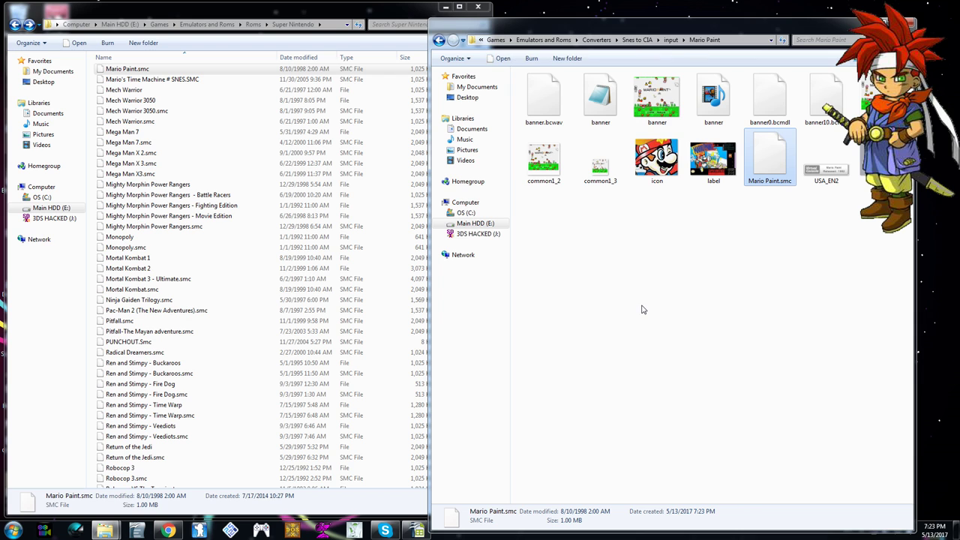
# - Run make_snes9x with title Mario Paint, blank description, publisher Nintendo and code SNS-MP-USA
pyautogui.click(637, 40)
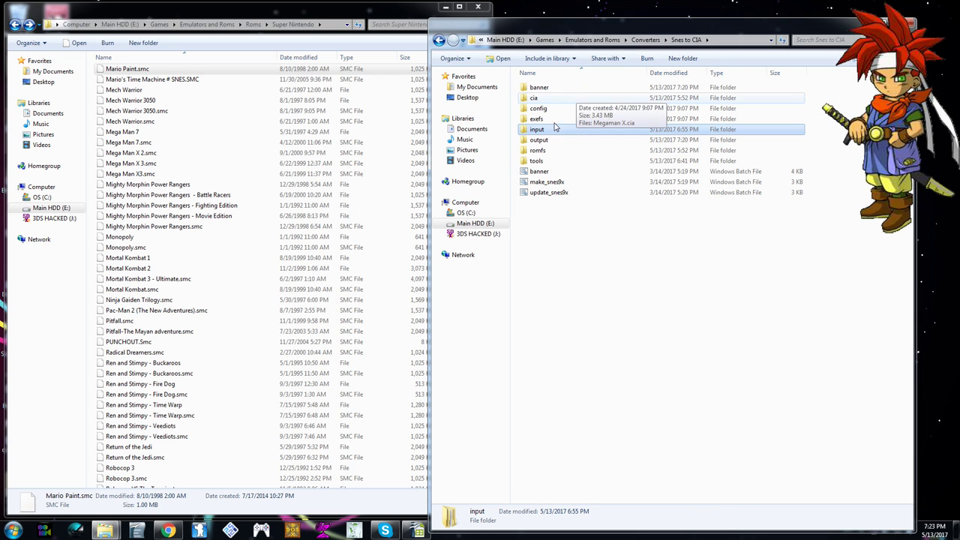
pyautogui.doubleClick(545, 182)
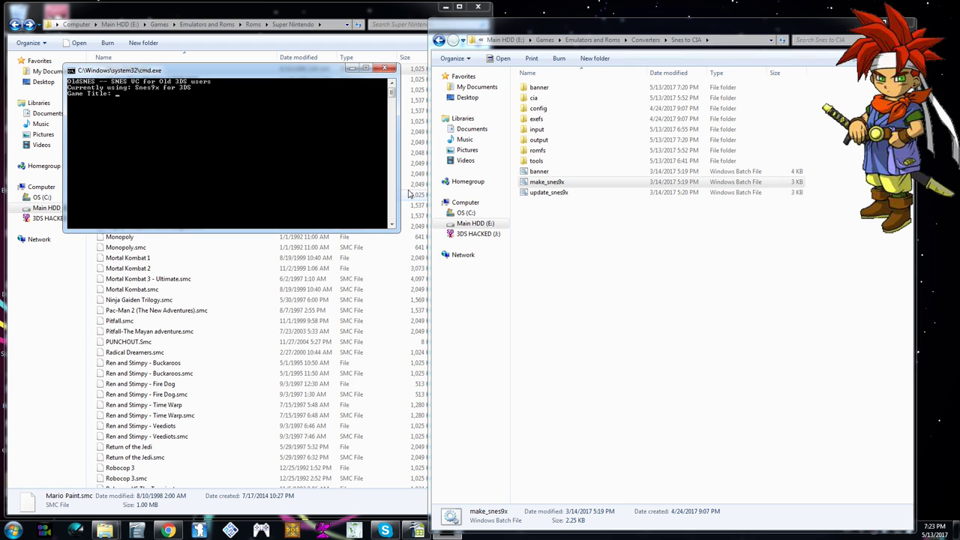
pyautogui.write('Mario Paint')
pyautogui.press('Return')
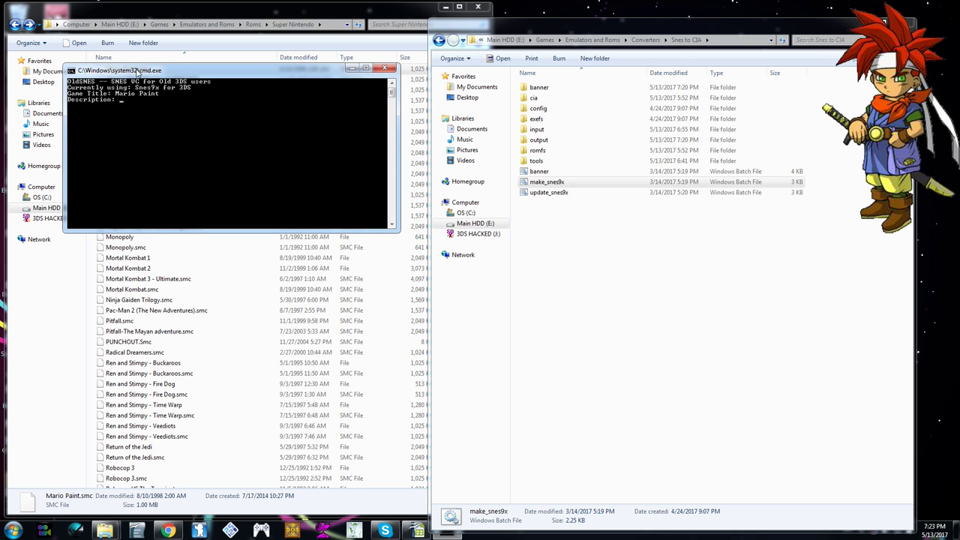
pyautogui.moveTo(137, 71)
pyautogui.mouseDown()
pyautogui.moveTo(159, 145)
pyautogui.moveTo(138, 71)
pyautogui.mouseUp()
pyautogui.press('Return')
pyautogui.write('Nintendo')
pyautogui.press('Return')
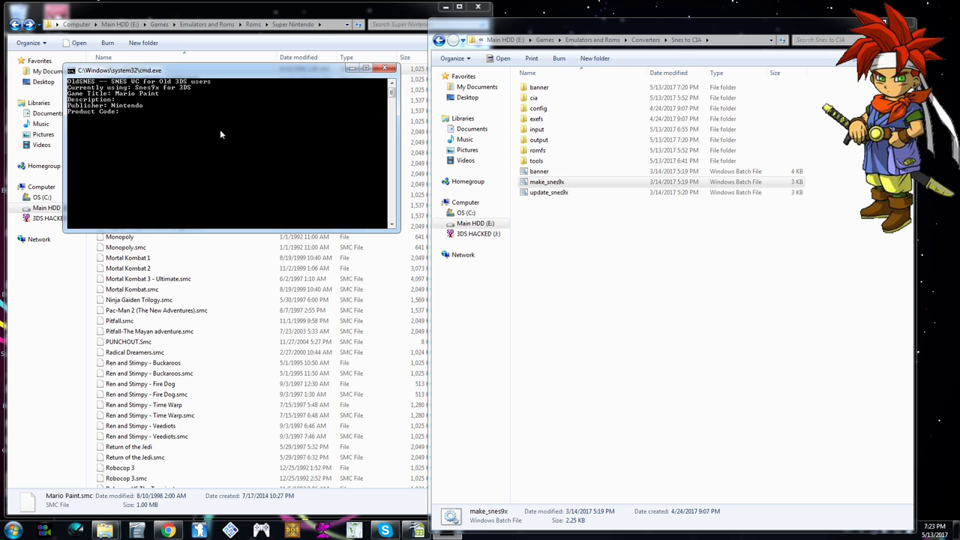
pyautogui.write('SNS-MP-USA')
pyautogui.press('Return')
# - Insert row 8 above Super Godzilla listing Mario Paint with unique ID 000006
pyautogui.click(417, 530)
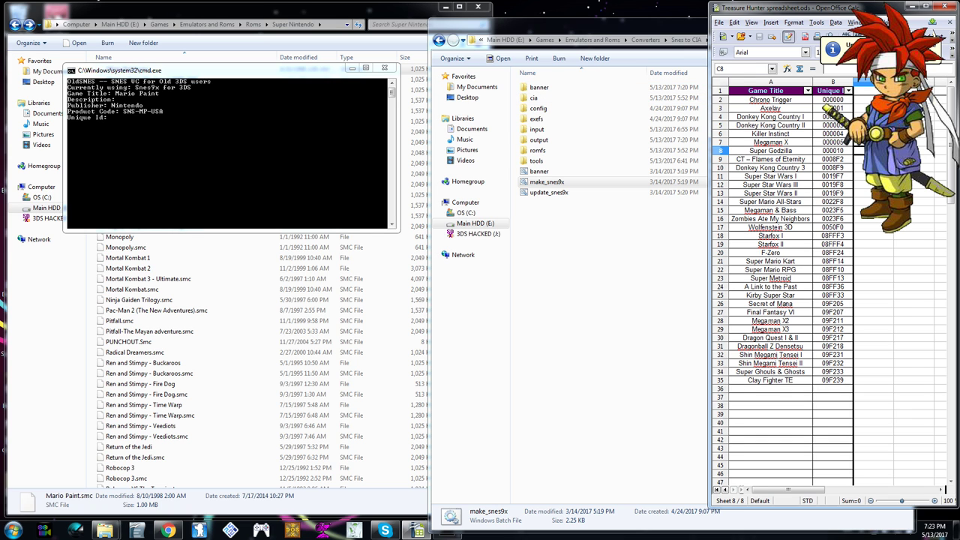
pyautogui.moveTo(848, 9); pyautogui.dragTo(822, 11)
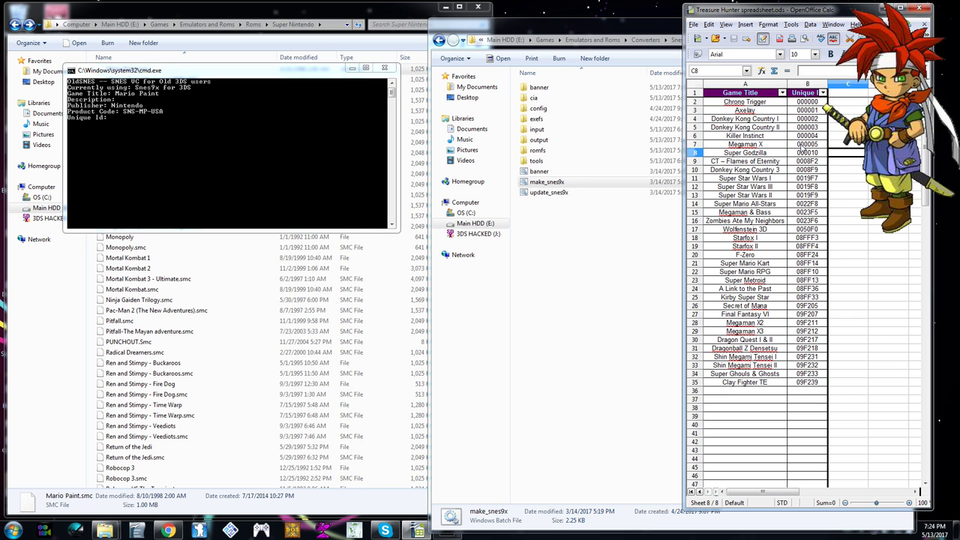
pyautogui.rightClick(695, 153)
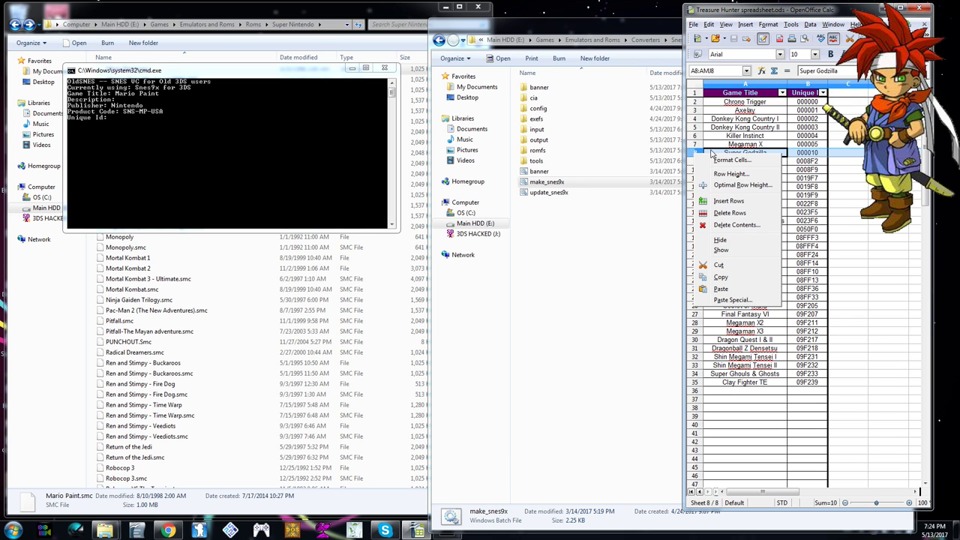
pyautogui.click(720, 201)
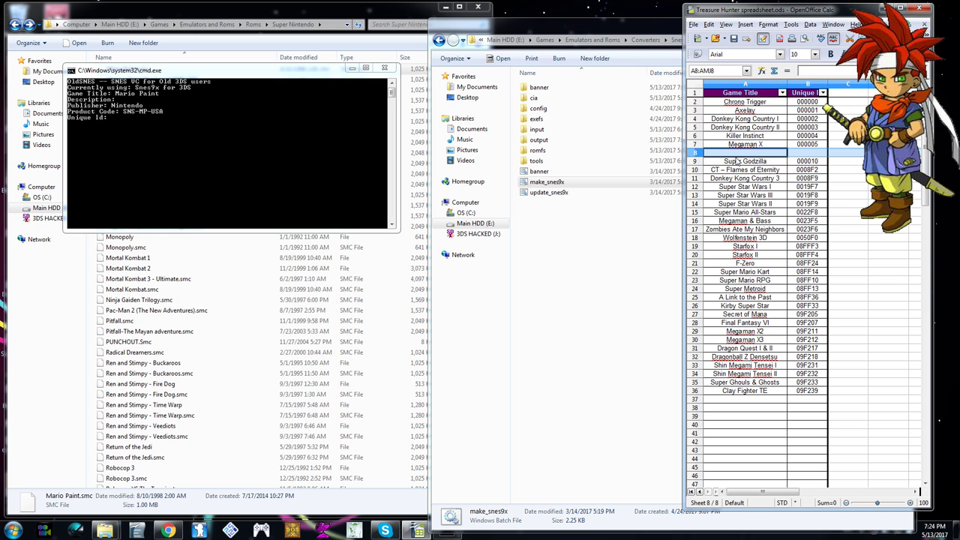
pyautogui.click(739, 154)
pyautogui.write('Mario')
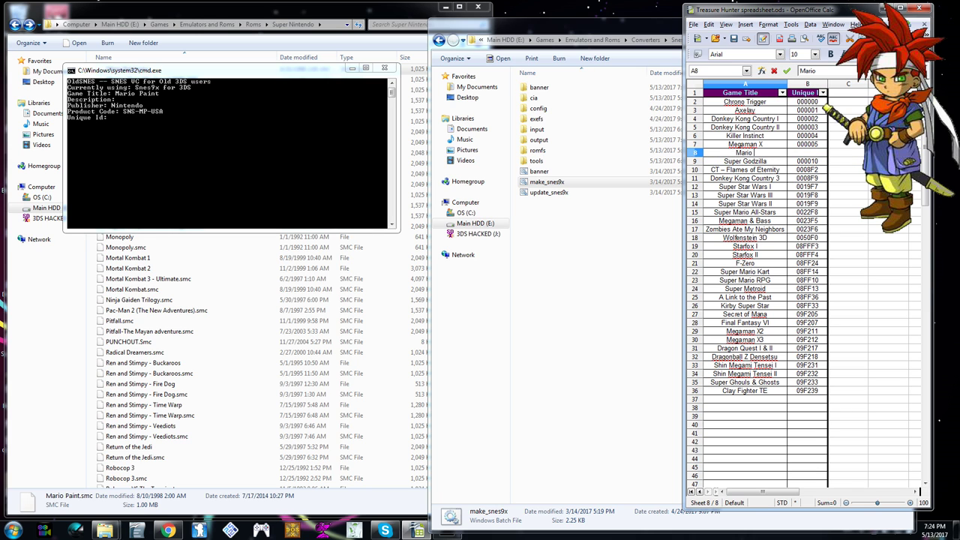
pyautogui.write(' Paint')
pyautogui.press('Tab')
pyautogui.write('000')
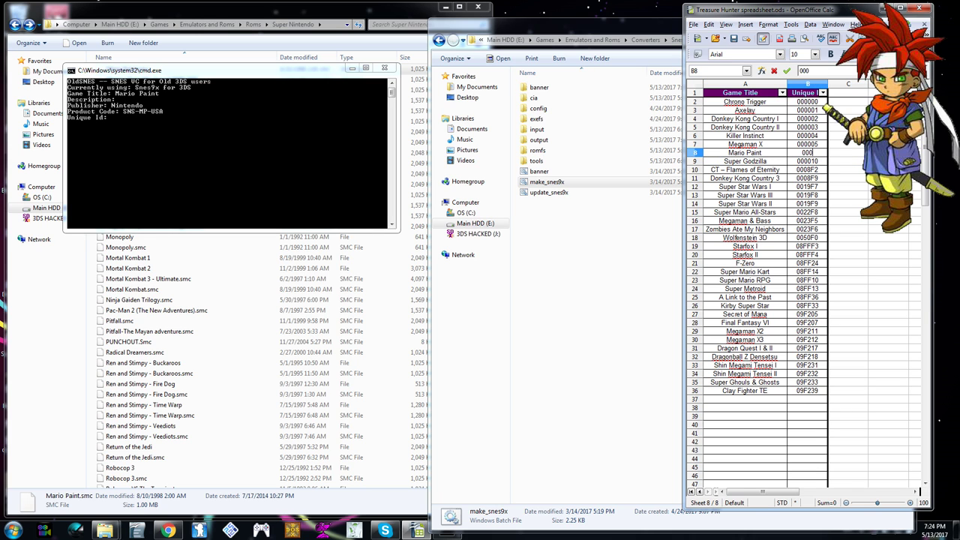
pyautogui.write('006')
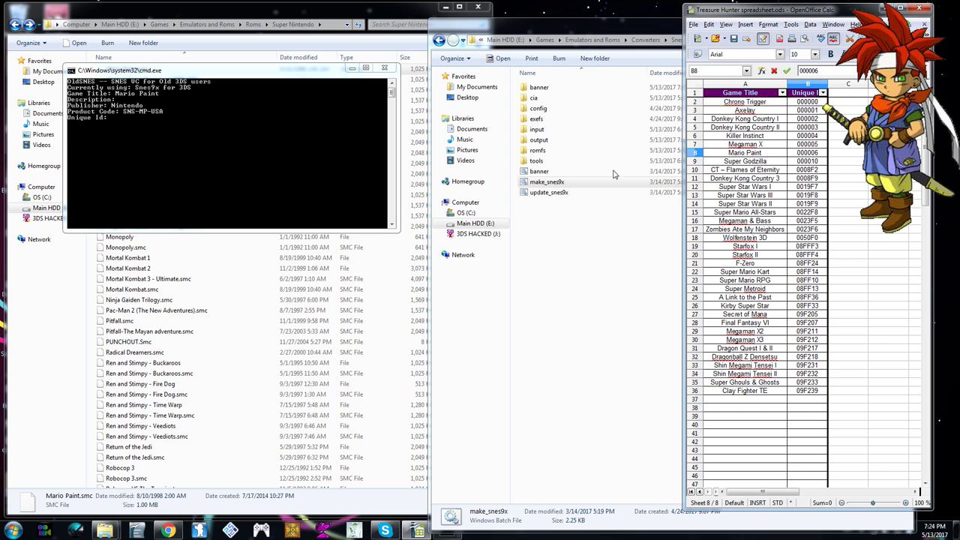
pyautogui.click(170, 129)
# - Enter unique ID 000006, let the build finish, and decline building another CIA
pyautogui.write('00')
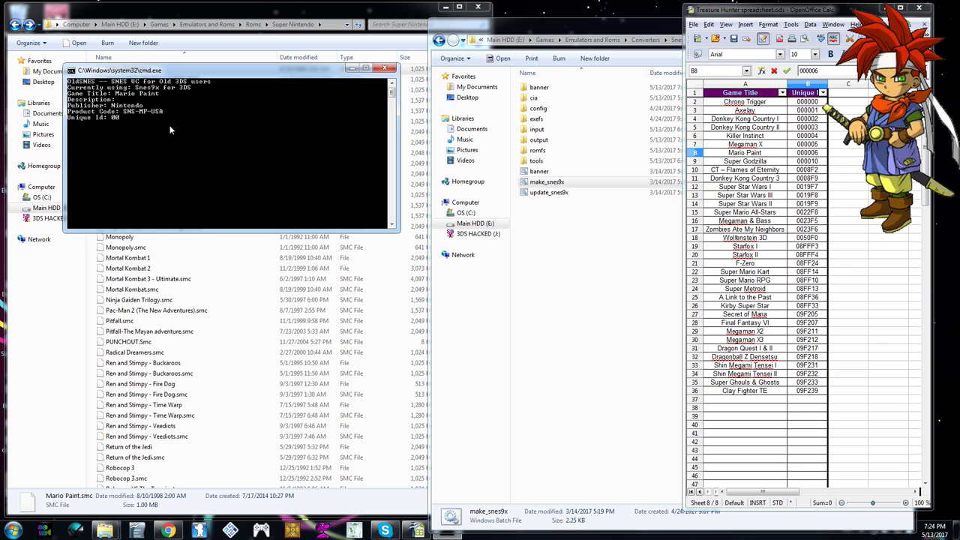
pyautogui.write('0006')
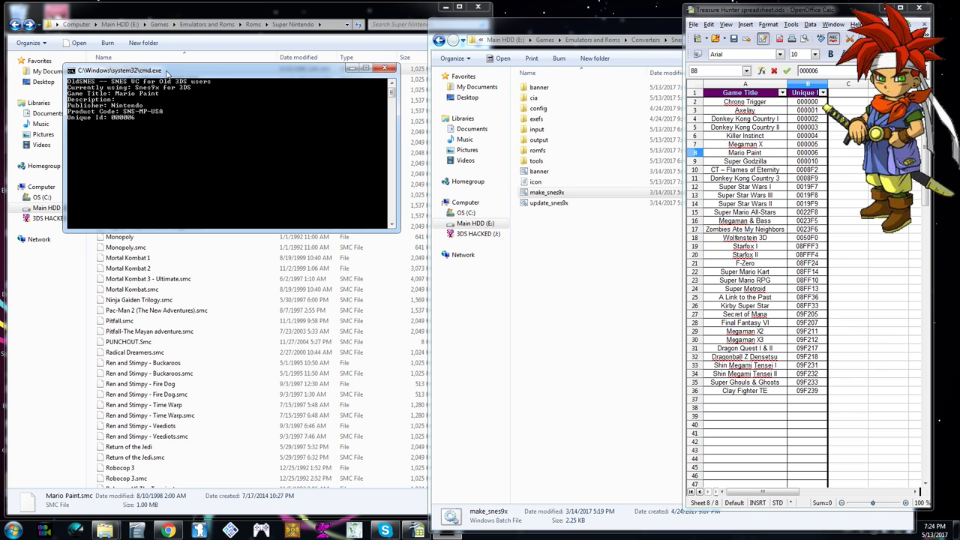
pyautogui.moveTo(167, 74); pyautogui.dragTo(173, 69)
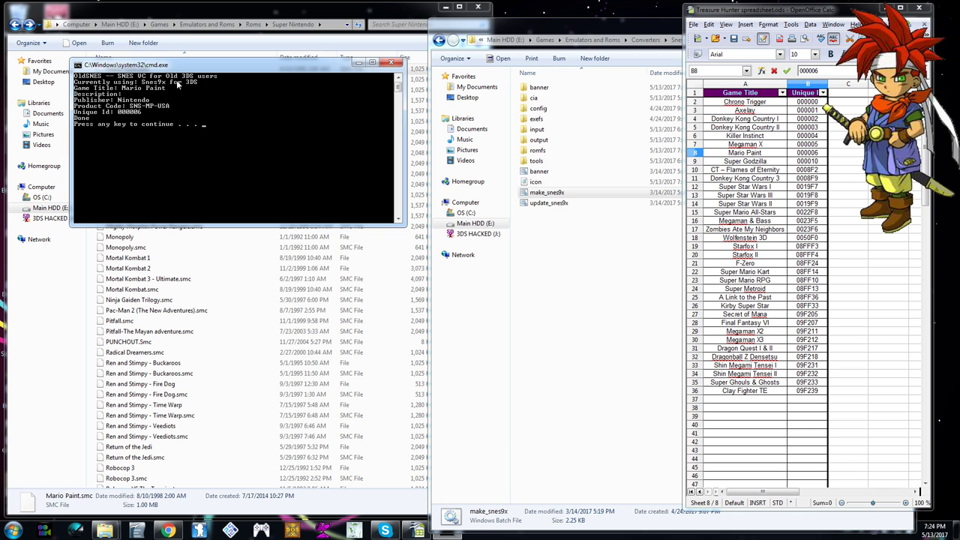
pyautogui.press('Return')
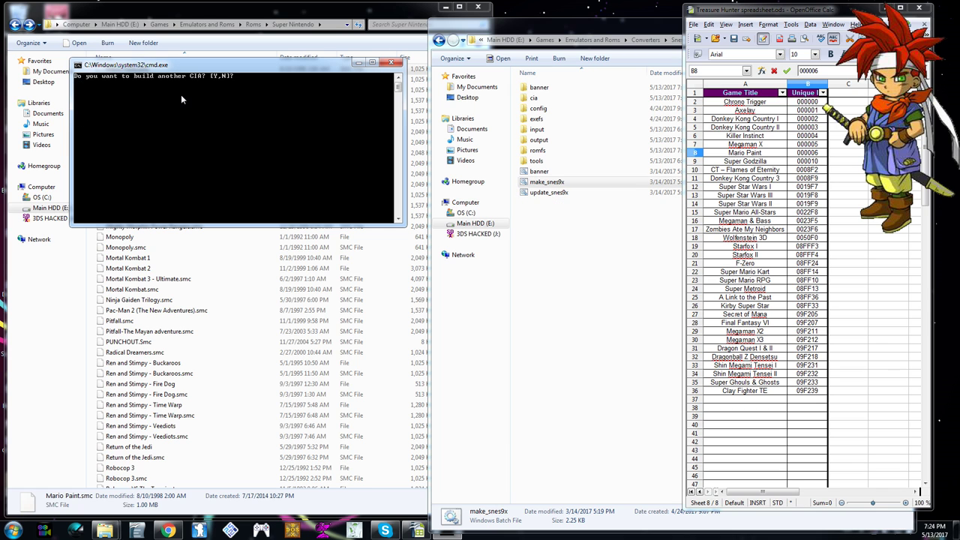
pyautogui.press('n')
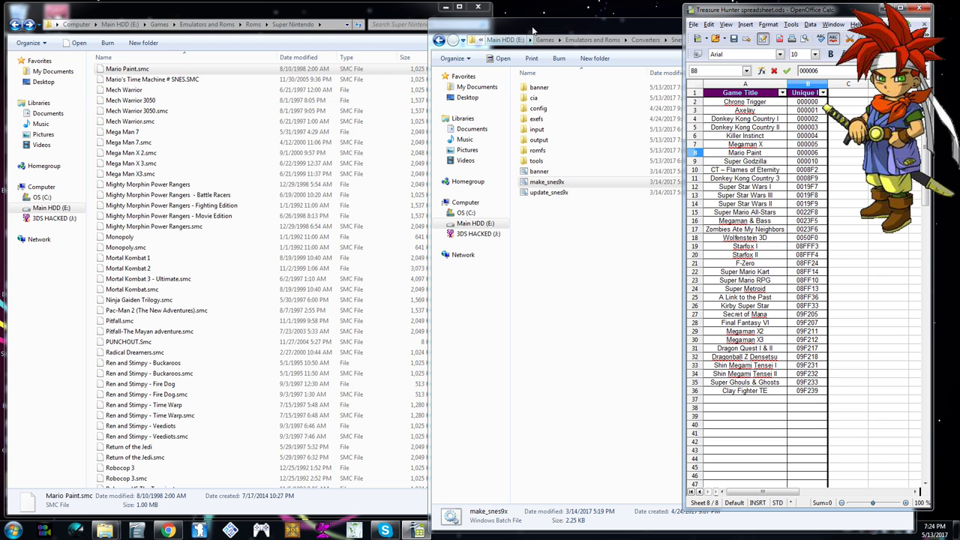
pyautogui.moveTo(532, 30); pyautogui.dragTo(270, 14)
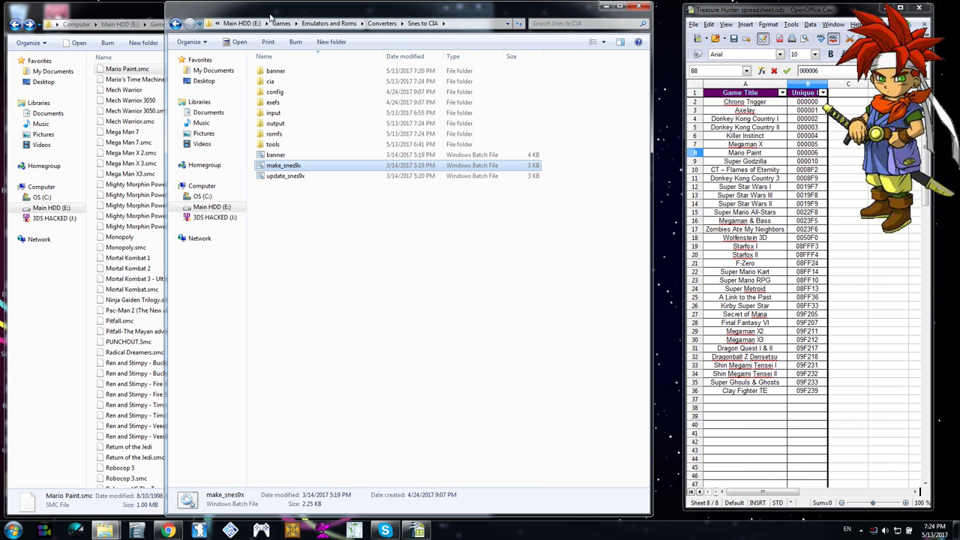
# - Open the cia output folder and select the new 3,005 KB Mario Paint.cia
pyautogui.doubleClick(273, 82)
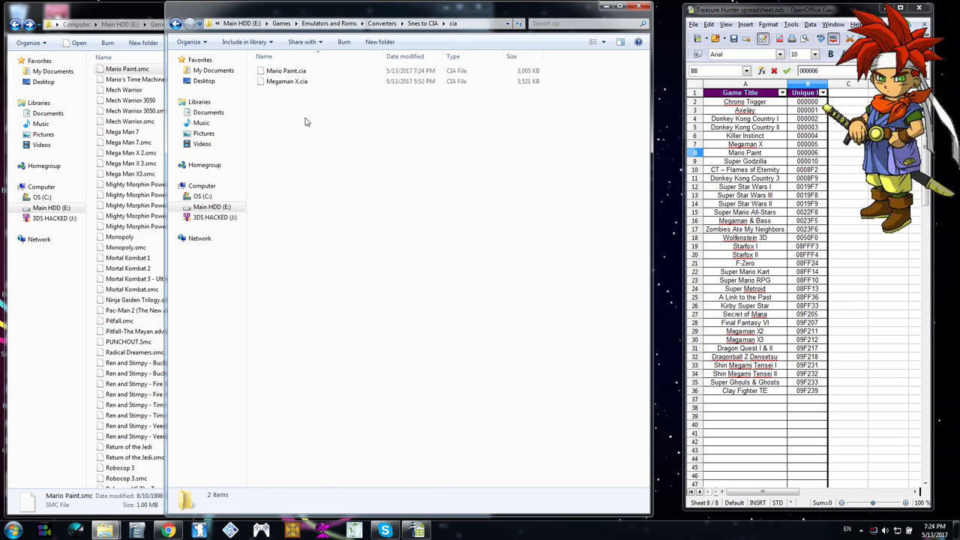
pyautogui.click(286, 73)
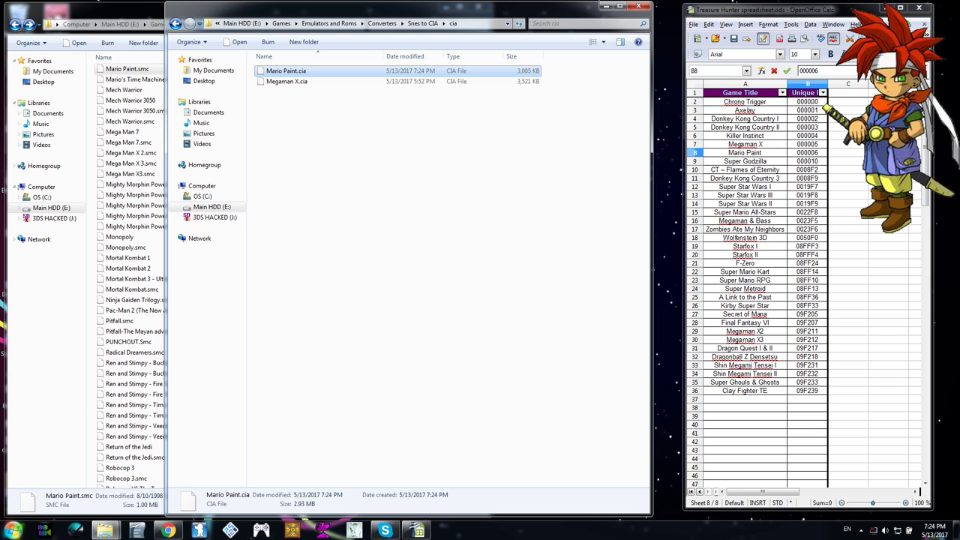
pyautogui.press('super')
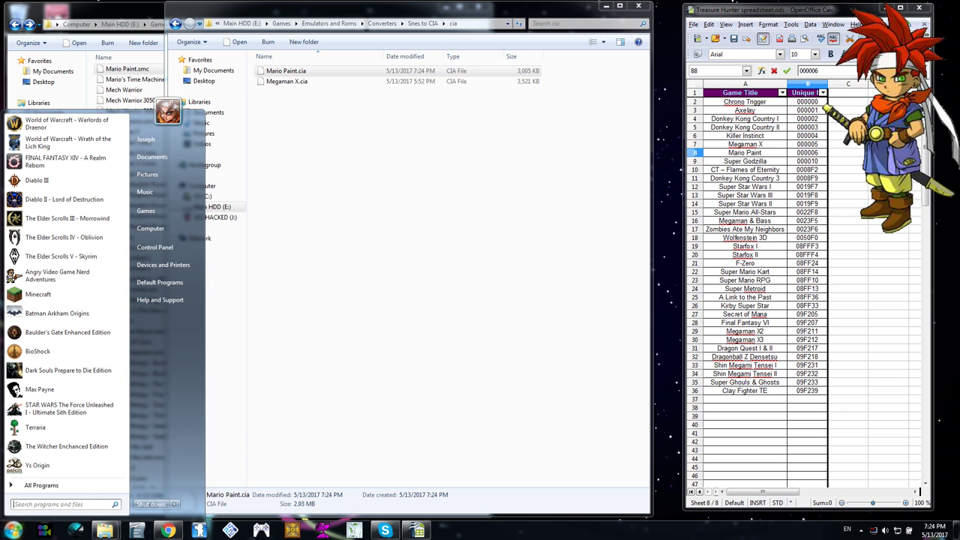
# - Open the 3DS HACKED (J:) SD card from Computer, placing its window on the right
pyautogui.click(169, 234)
pyautogui.doubleClick(445, 159)
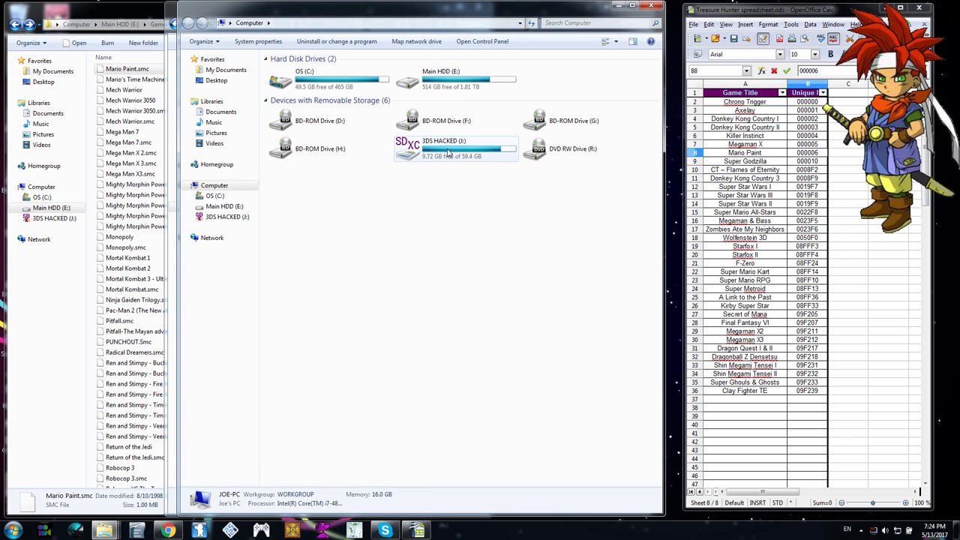
pyautogui.moveTo(334, 13); pyautogui.dragTo(596, 15)
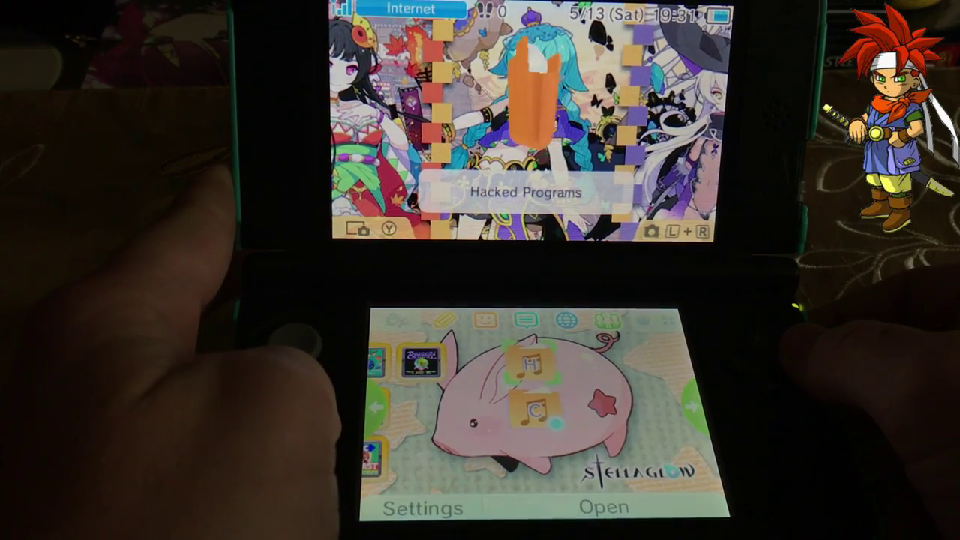
# - Open the Hacked Programs folder on the HOME Menu and start FBI
pyautogui.press('a')
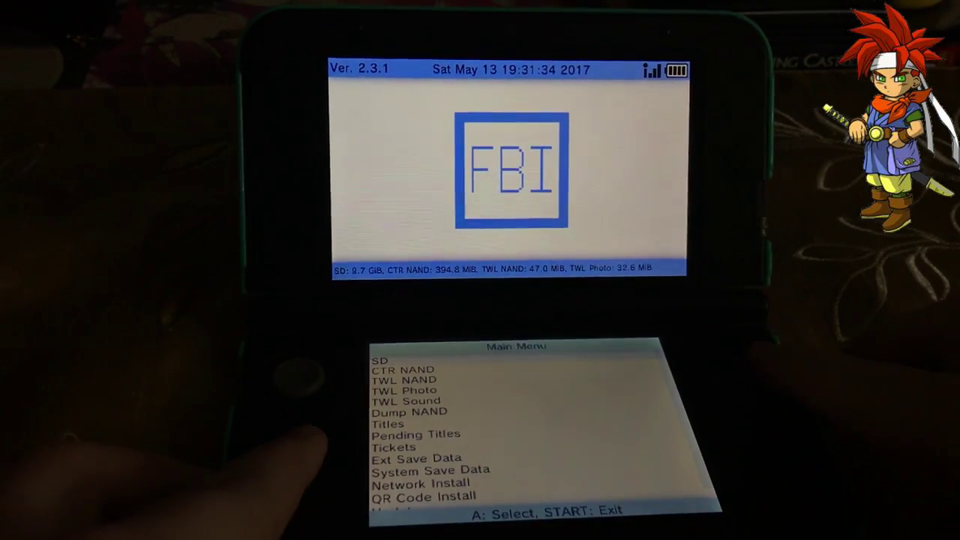
# - Install Mario Paint.cia from the SD card with Install and delete CIA, then dismiss the completion message
pyautogui.press('a')
pyautogui.press('Down')
pyautogui.press('Down')
pyautogui.press('Down')
pyautogui.press('Down')
pyautogui.press('Down')
pyautogui.press('Down')
pyautogui.press('Down')
pyautogui.press('Down')
pyautogui.press('Down')
pyautogui.press('Down')
pyautogui.press('Down')
pyautogui.press('Down')
pyautogui.press('Down')
pyautogui.press('Down')
pyautogui.press('Down')
pyautogui.press('Down')
pyautogui.press('Down')
pyautogui.press('Down')
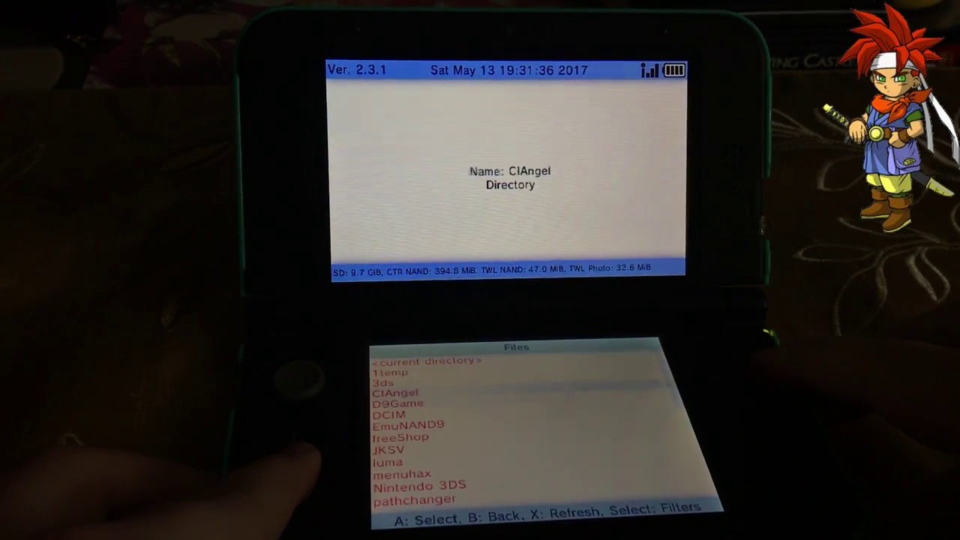
pyautogui.press('Down')
pyautogui.press('Down')
pyautogui.press('Down')
pyautogui.press('Down')
pyautogui.press('Down')
pyautogui.press('Down')
pyautogui.press('Down')
pyautogui.press('Down')
pyautogui.press('Down')
pyautogui.press('Down')
pyautogui.press('Down')
pyautogui.press('Down')
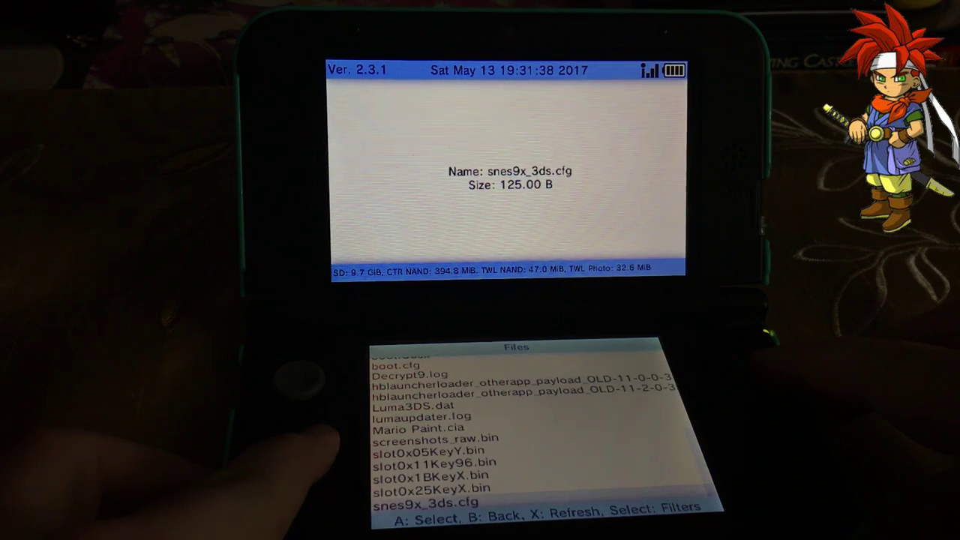
pyautogui.press('Up')
pyautogui.press('Up')
pyautogui.press('Up')
pyautogui.press('Up')
pyautogui.press('Up')
pyautogui.press('Up')
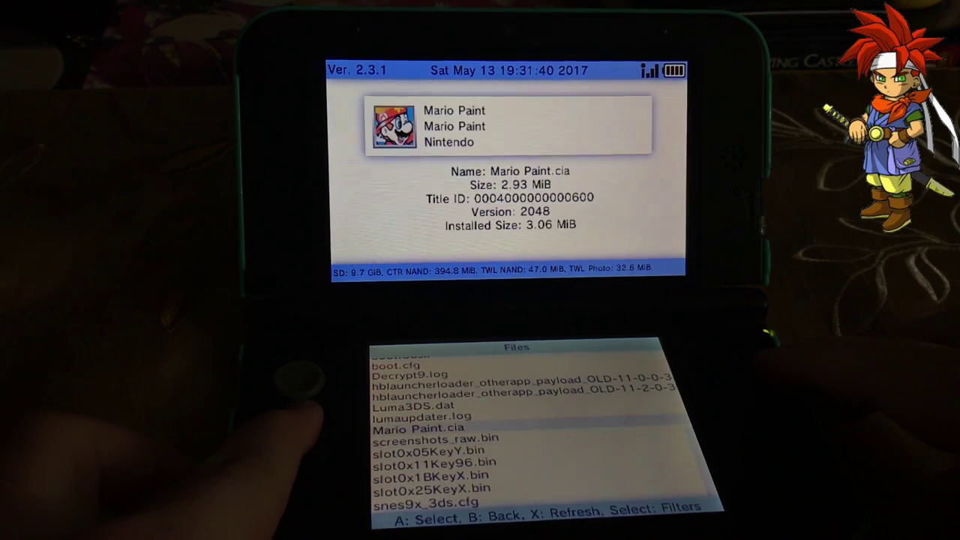
pyautogui.press('a')
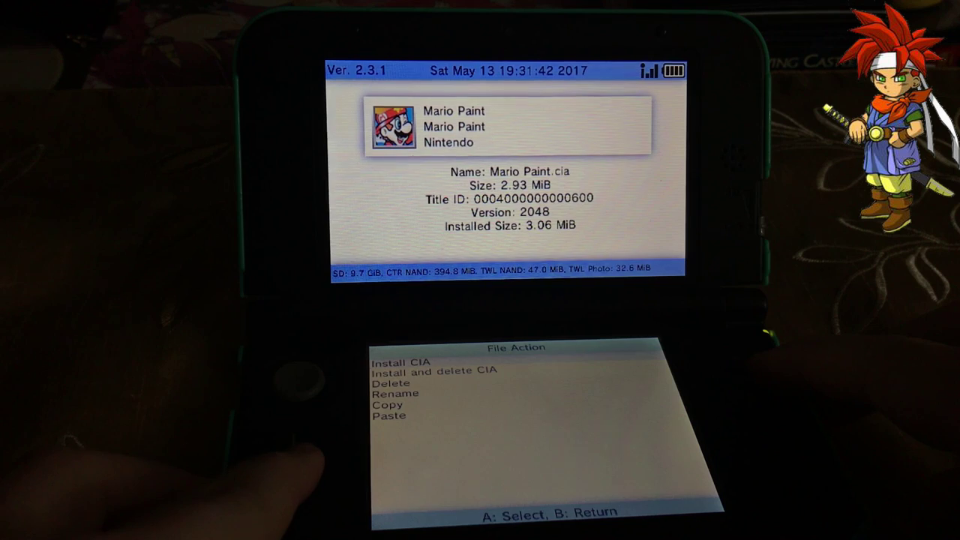
pyautogui.press('Down')
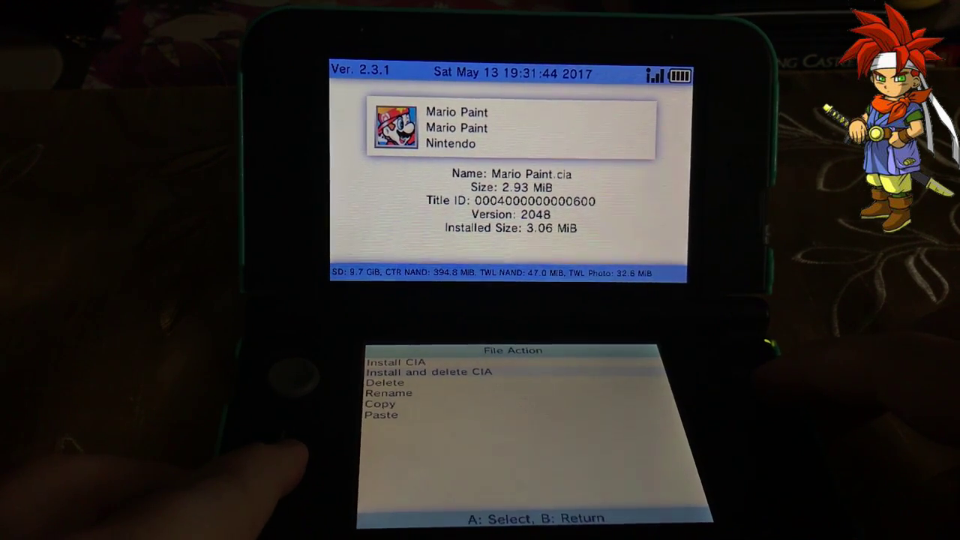
pyautogui.press('a')
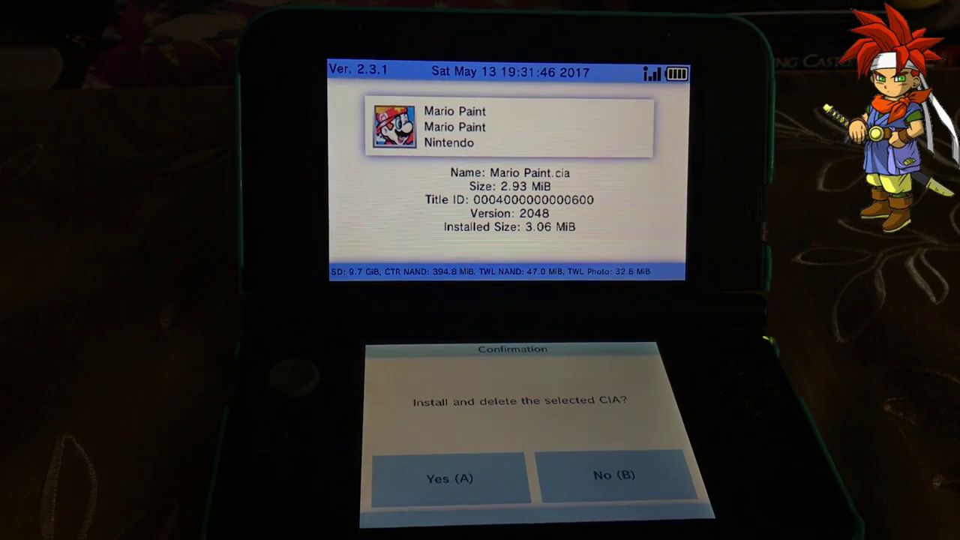
pyautogui.press('a')
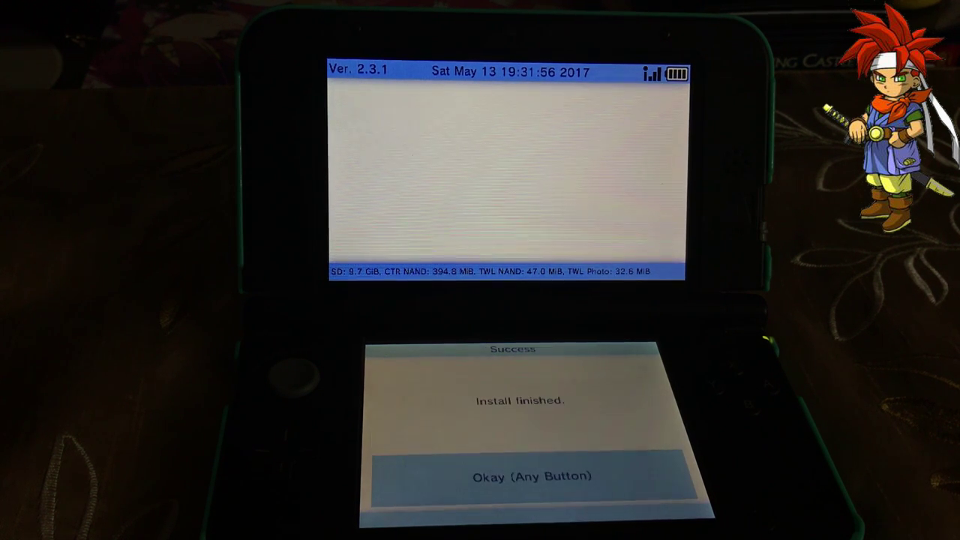
pyautogui.press('a')
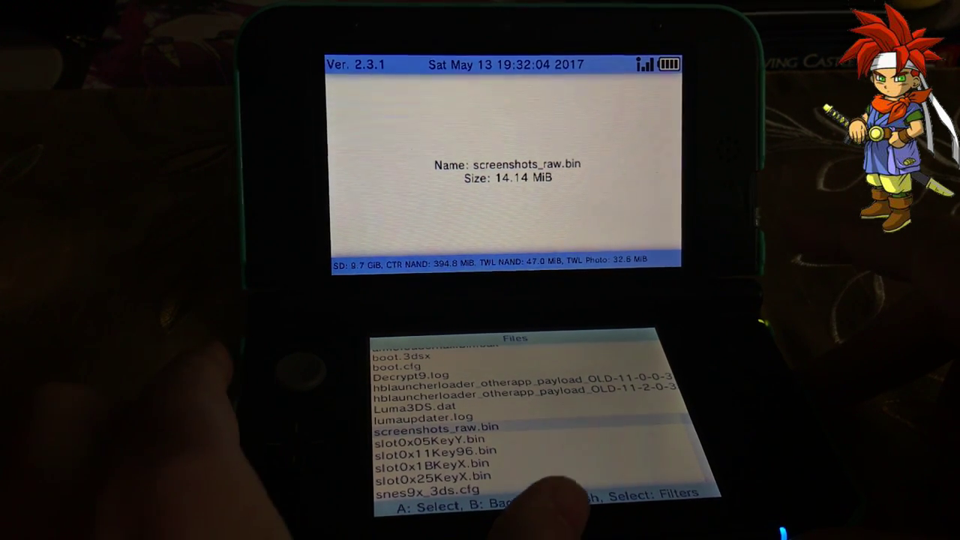
# - Close the suspended FBI from the HOME Menu and dismiss the new software notice
pyautogui.press('Home')
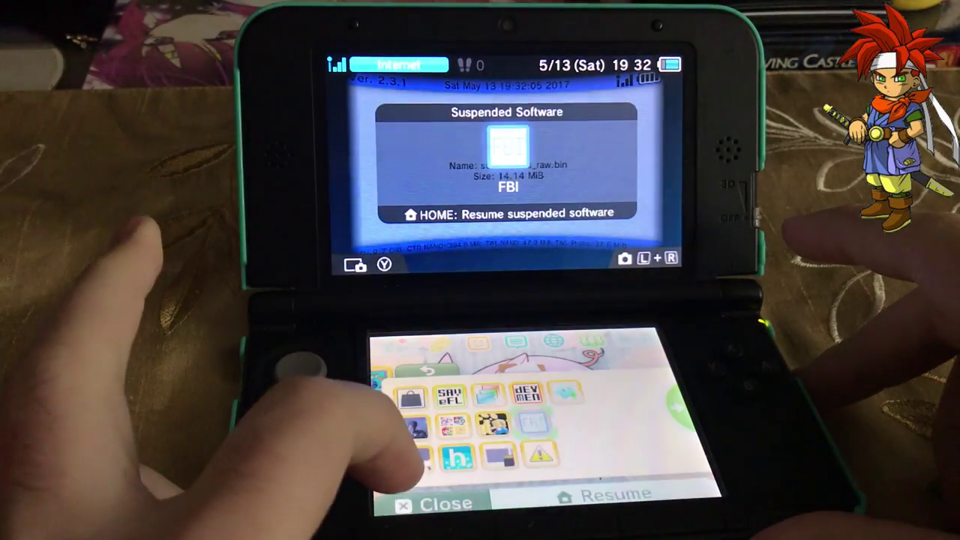
pyautogui.click(443, 503)
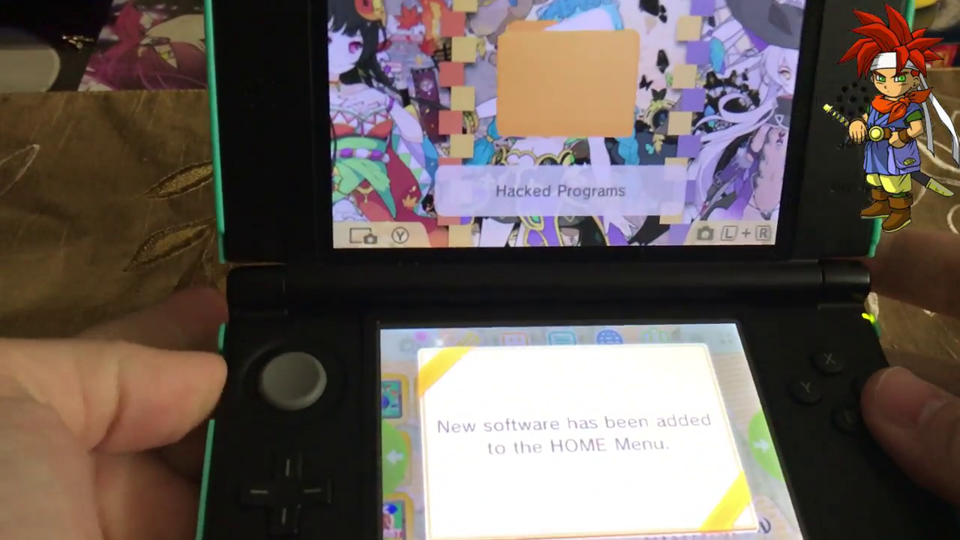
pyautogui.press('Return')
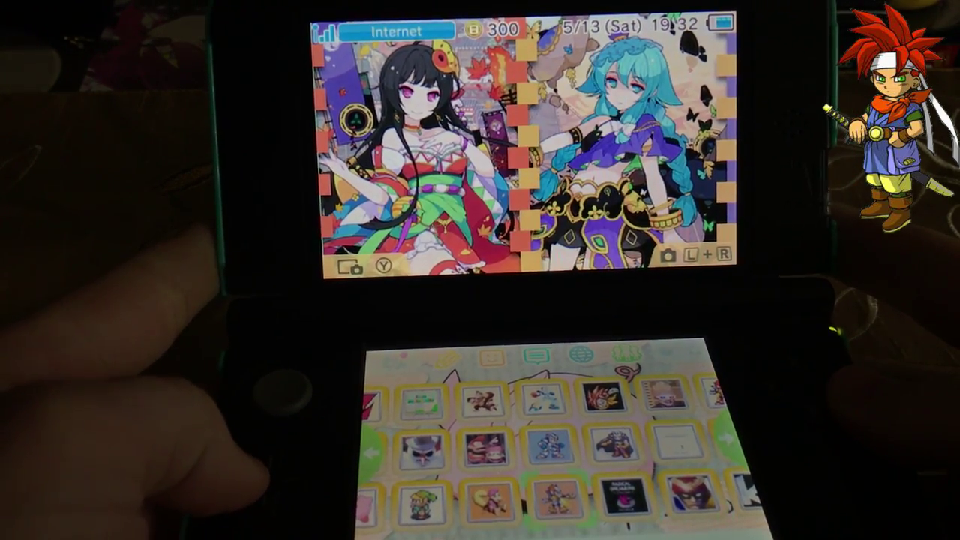
# - Move along the HOME Menu icon grid to reach the Mario Paint title
pyautogui.press('Left')
pyautogui.press('Left')
pyautogui.press('Left')
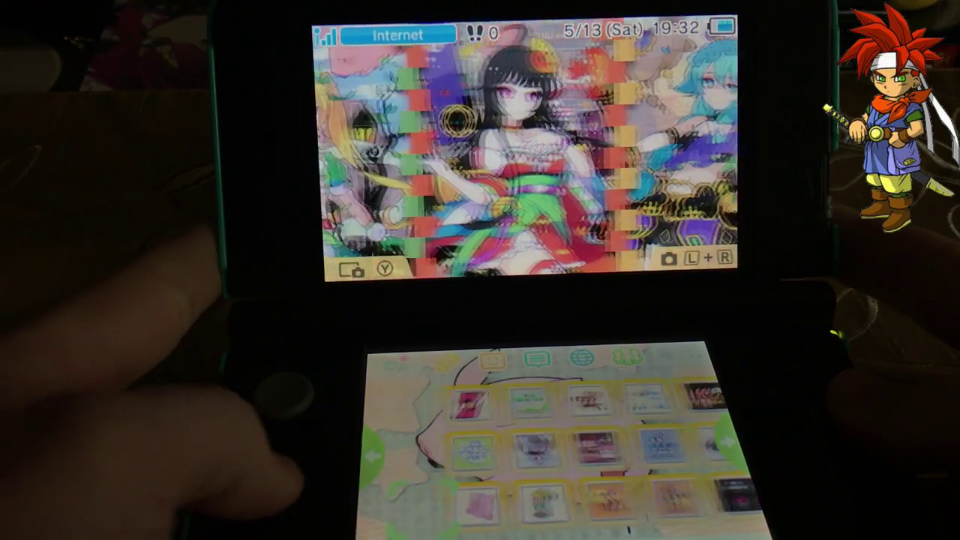
pyautogui.press('Right')
pyautogui.press('Right')
pyautogui.press('Right')
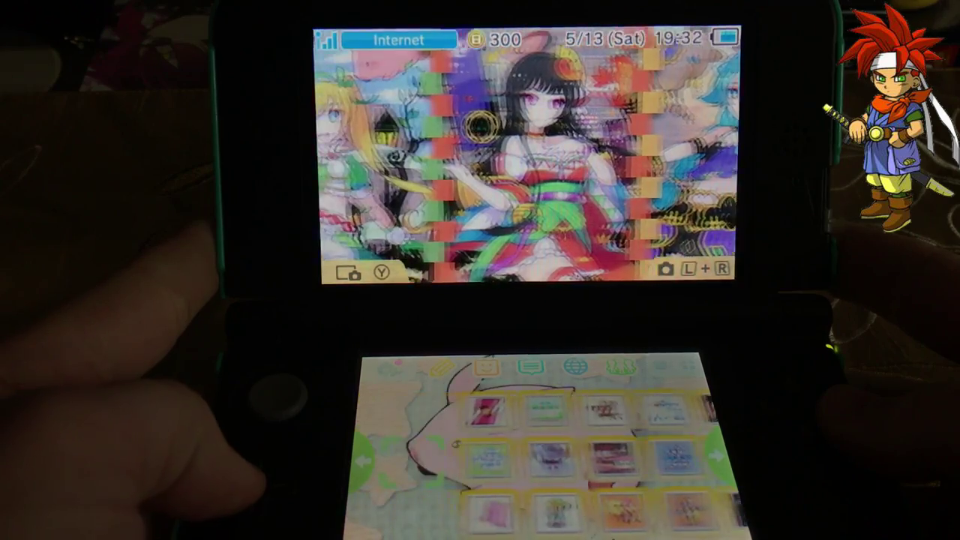
pyautogui.hscroll(2, 532, 451)
pyautogui.hscroll(1, 533, 451)
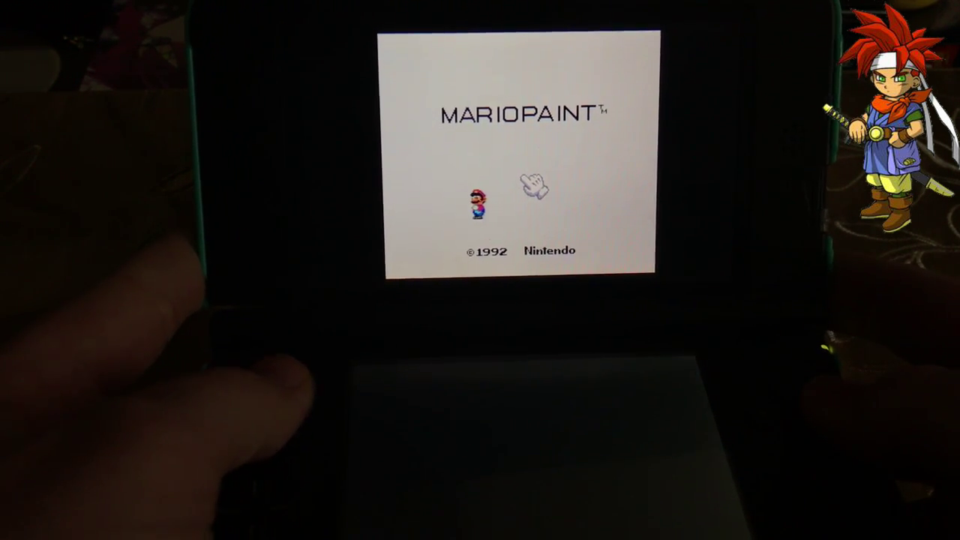
# - Choose Exit from the Snes9x menu to close Mario Paint and return to the HOME Menu
pyautogui.press('Escape')
pyautogui.press('Down')
pyautogui.press('Down')
pyautogui.press('Down')
pyautogui.press('Down')
pyautogui.press('Down')
pyautogui.press('Down')
pyautogui.press('Down')
pyautogui.press('Down')
pyautogui.press('Down')
pyautogui.press('Down')
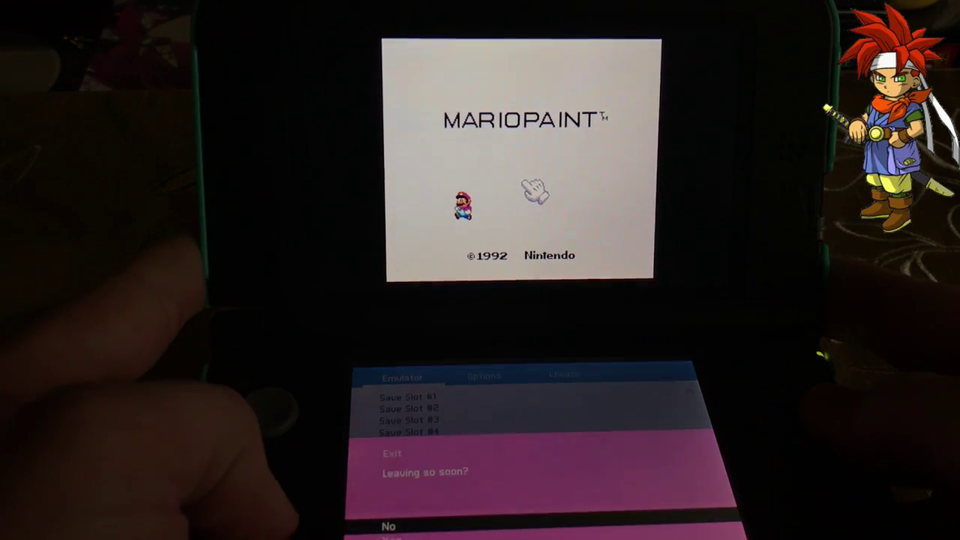
pyautogui.press('Return')
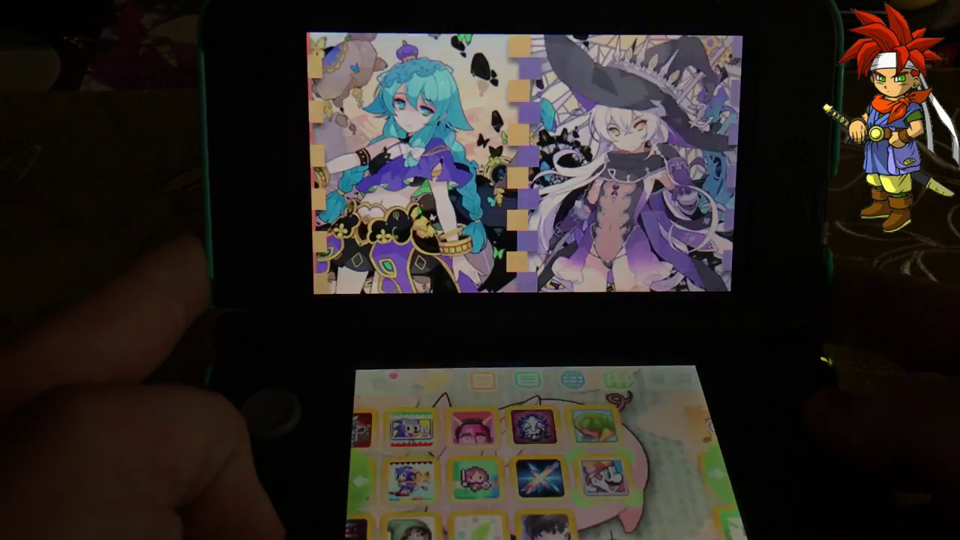